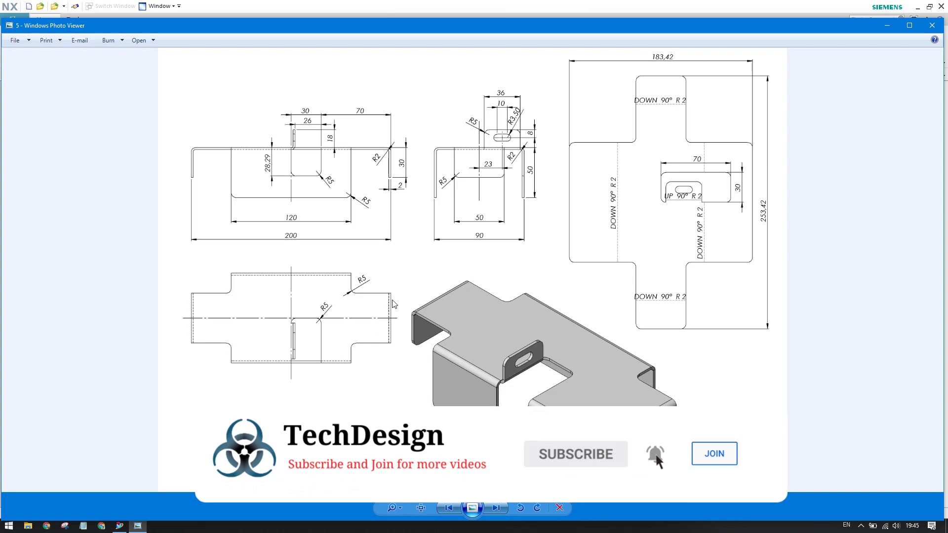
Switch to NX and create a new part from the Sheet Metal template in millimetres, named sheet_metal_model1.prt.
click(119, 525)
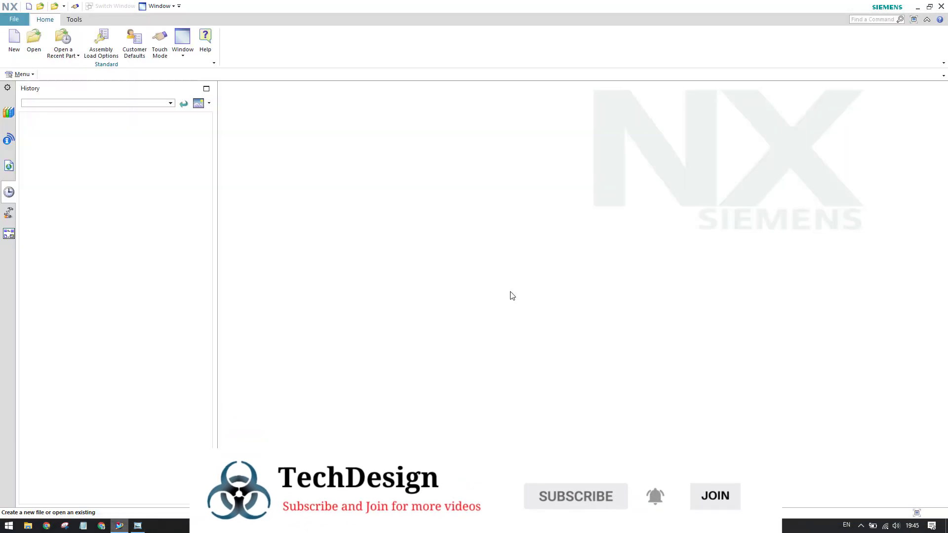
click(14, 42)
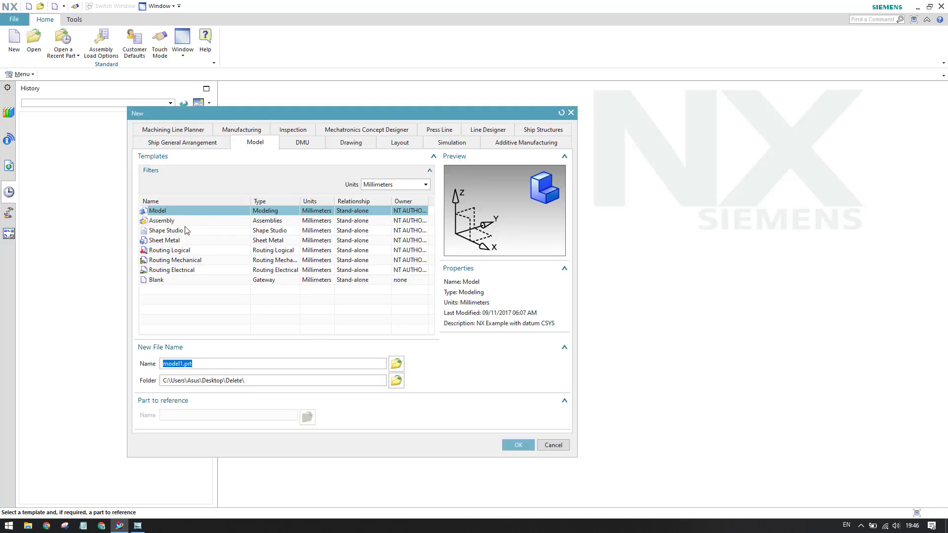
click(168, 242)
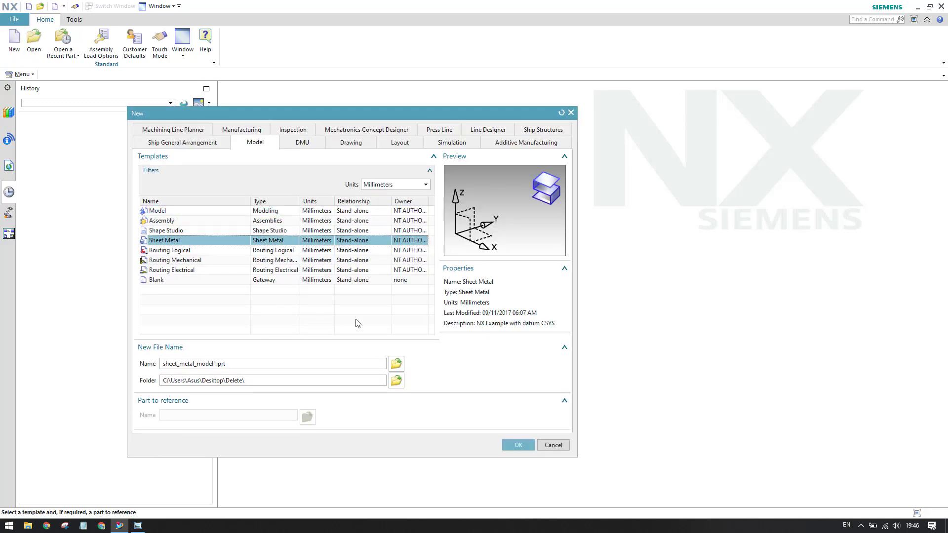
click(517, 445)
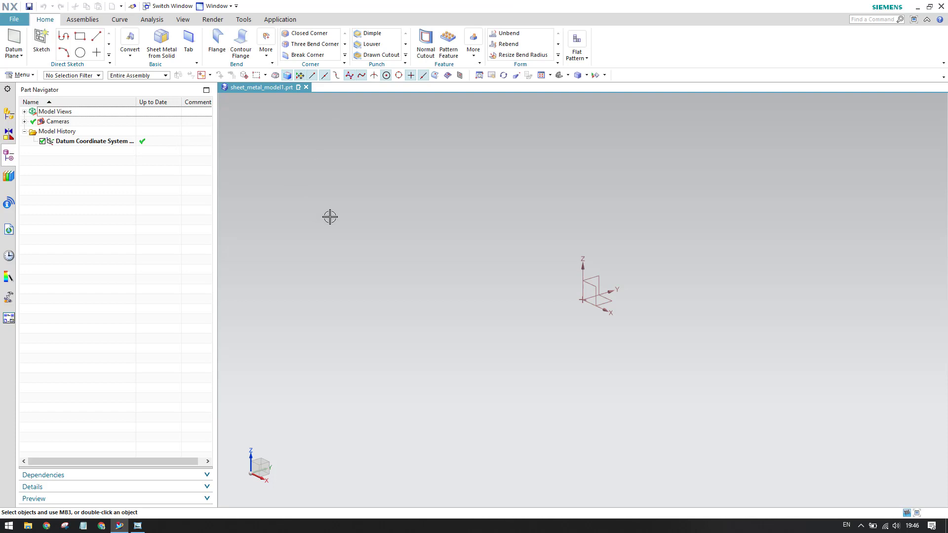
Check the reference drawing, then start a sketch on the XY plane and draw a rectangle about 66 mm high around the origin.
click(138, 526)
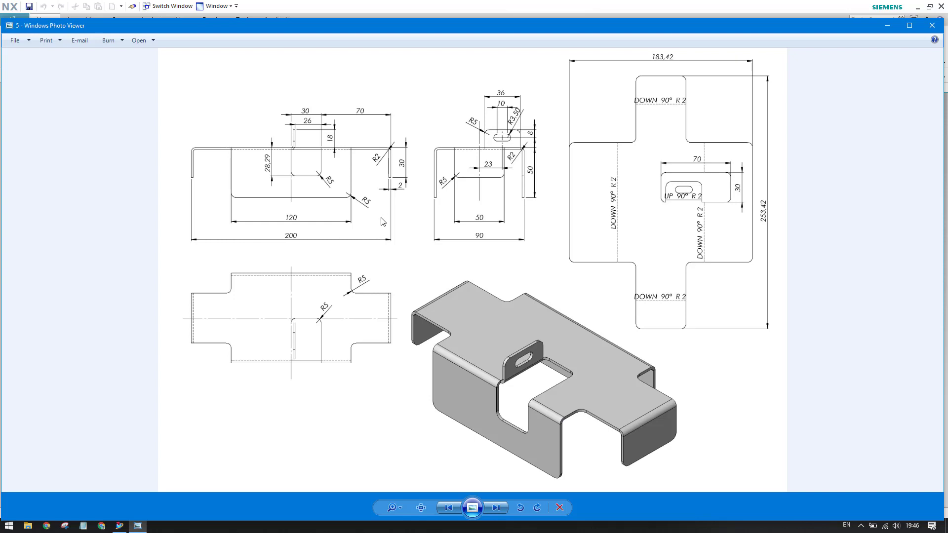
click(119, 525)
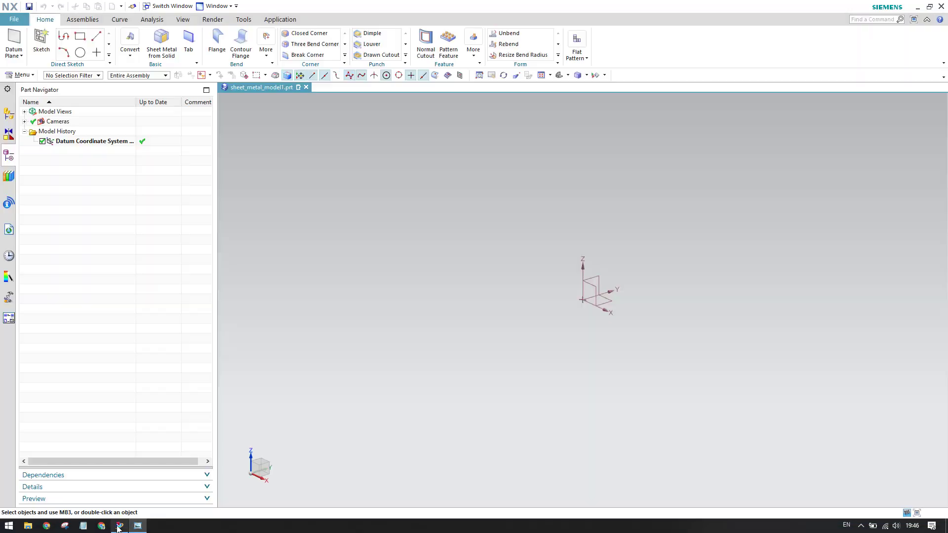
click(42, 52)
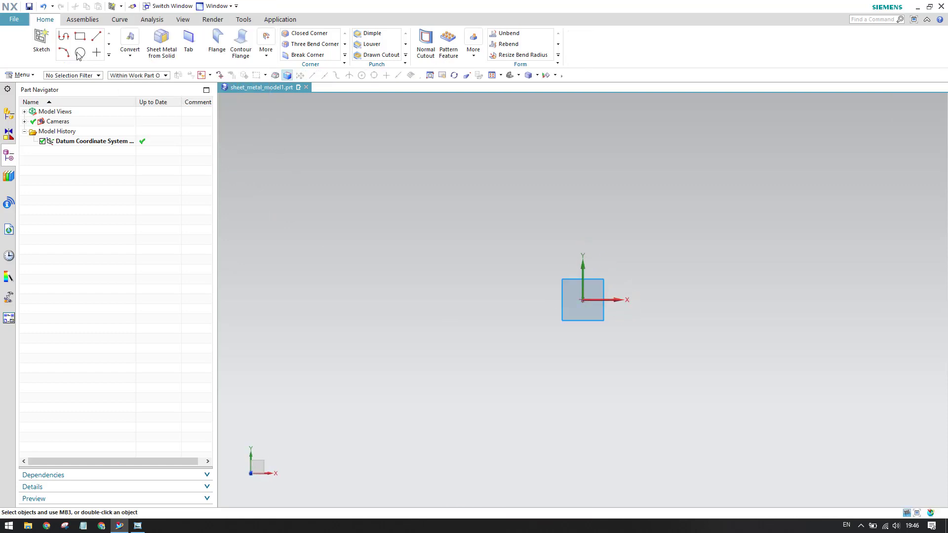
click(101, 36)
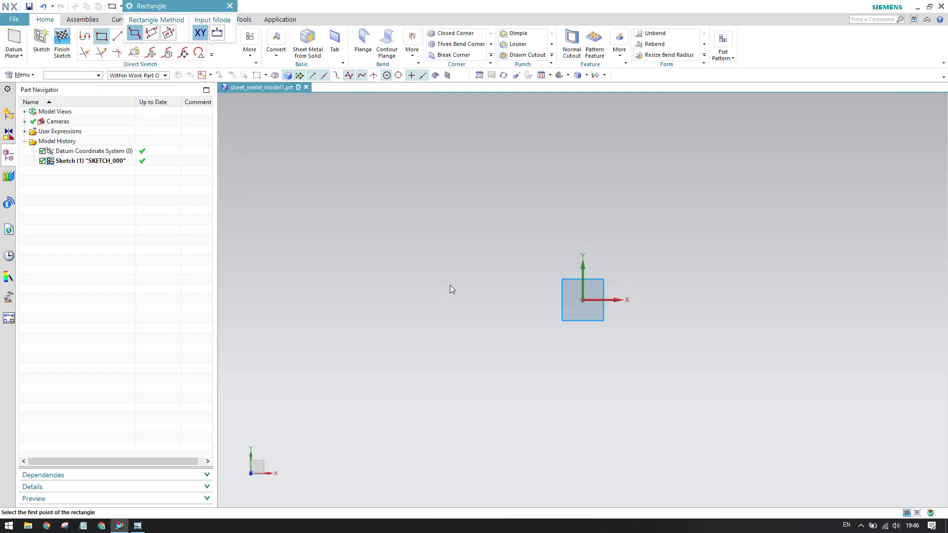
click(486, 246)
click(724, 368)
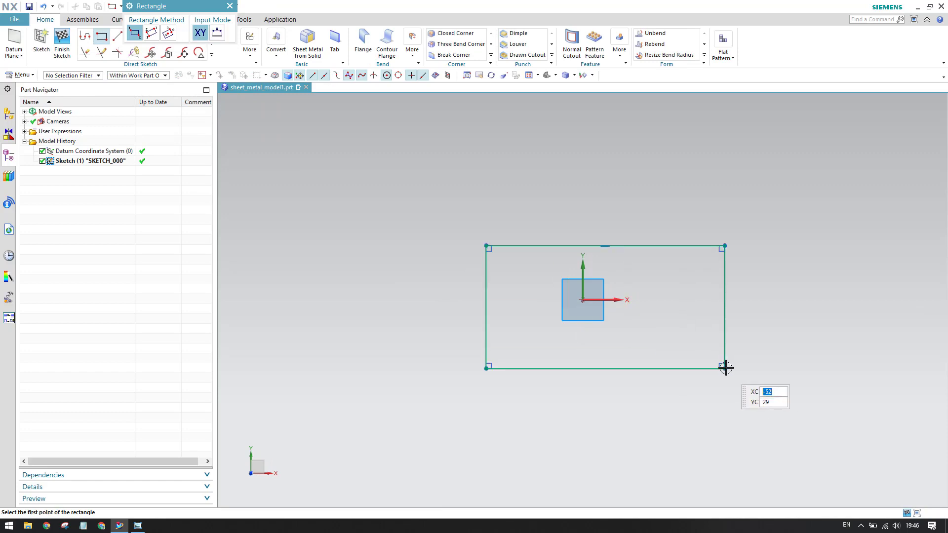
key(Escape)
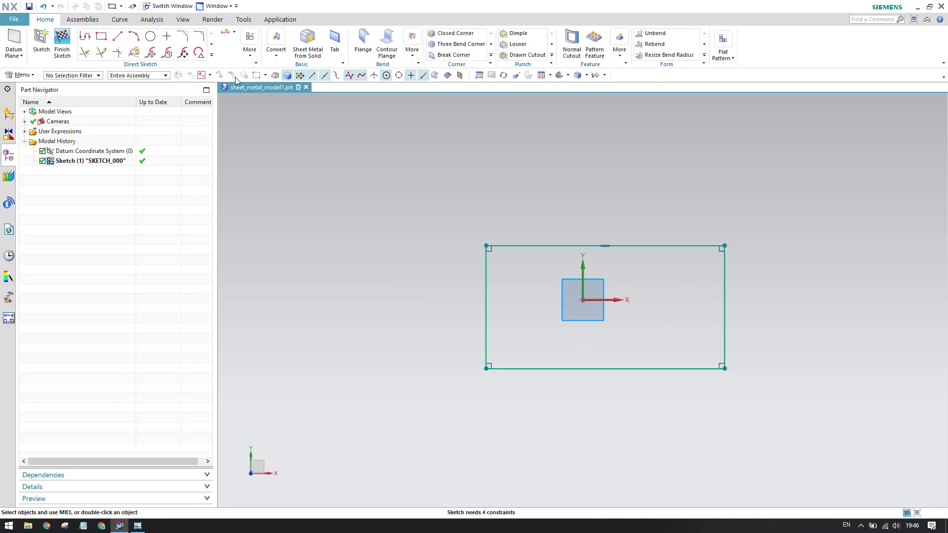
Try to make the rectangle's two vertical sides symmetric about the Y axis.
click(249, 50)
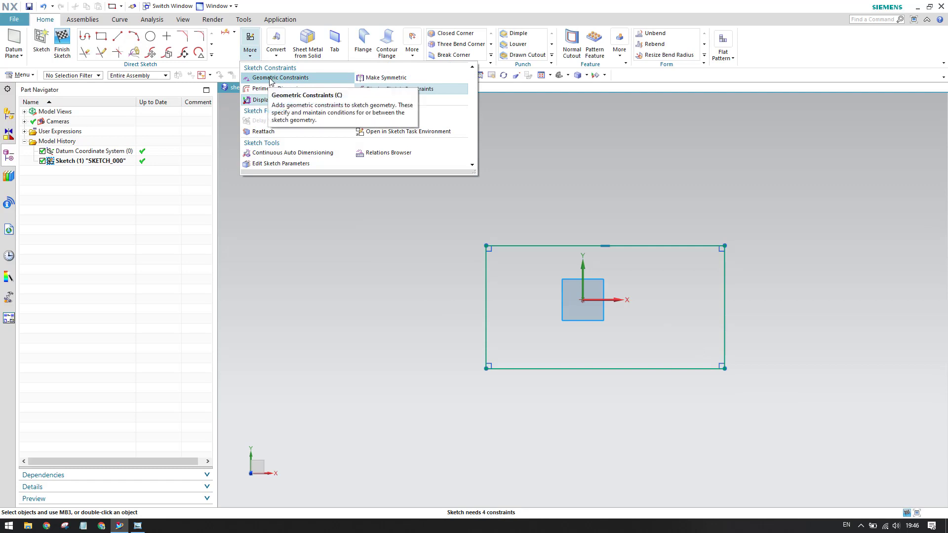
click(383, 78)
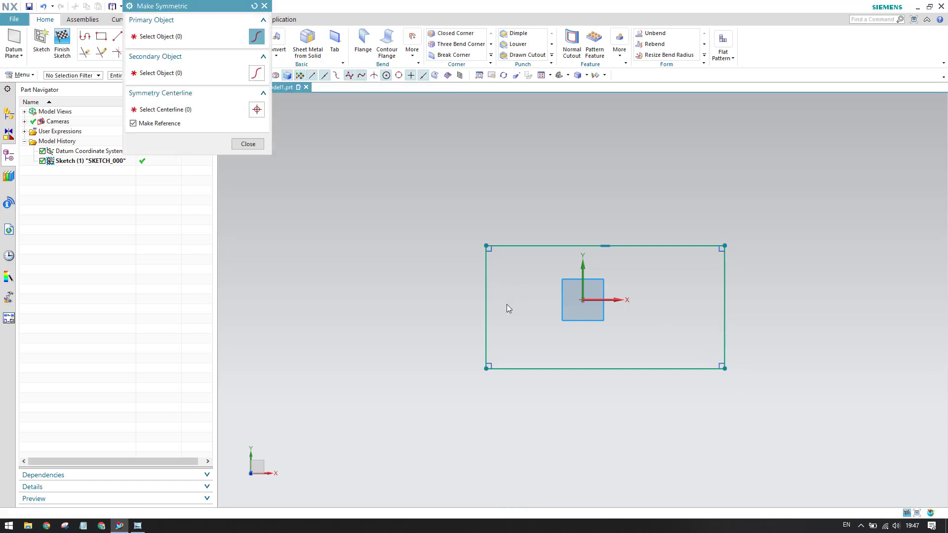
click(485, 269)
click(724, 261)
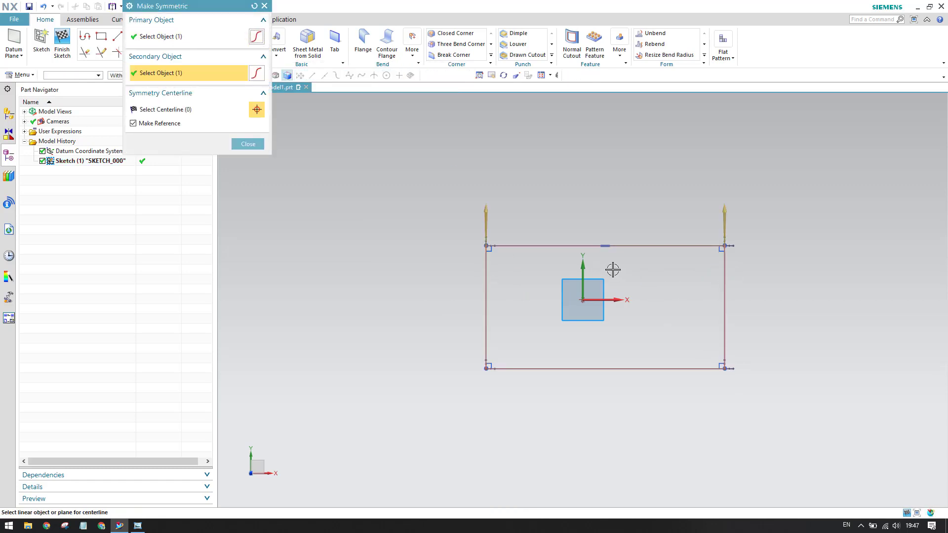
click(582, 266)
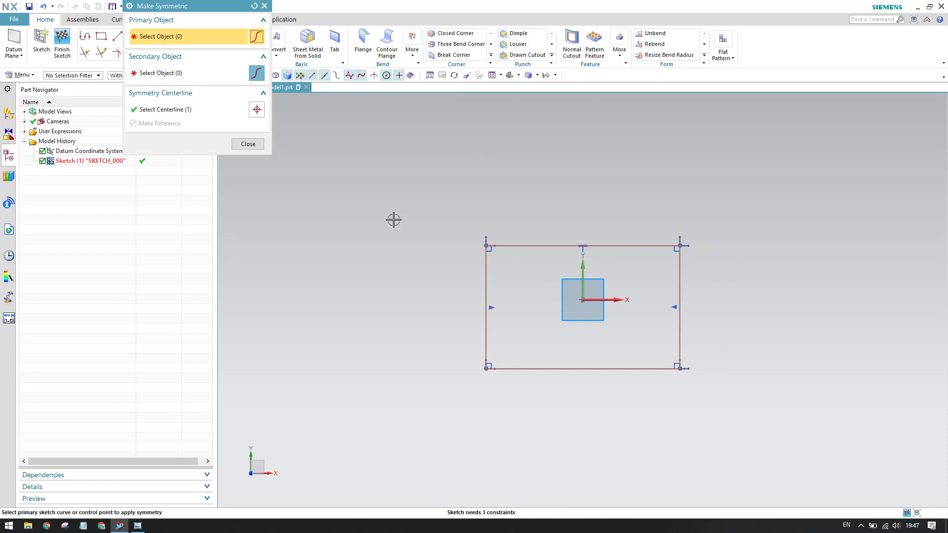
click(248, 144)
key(ctrl+z)
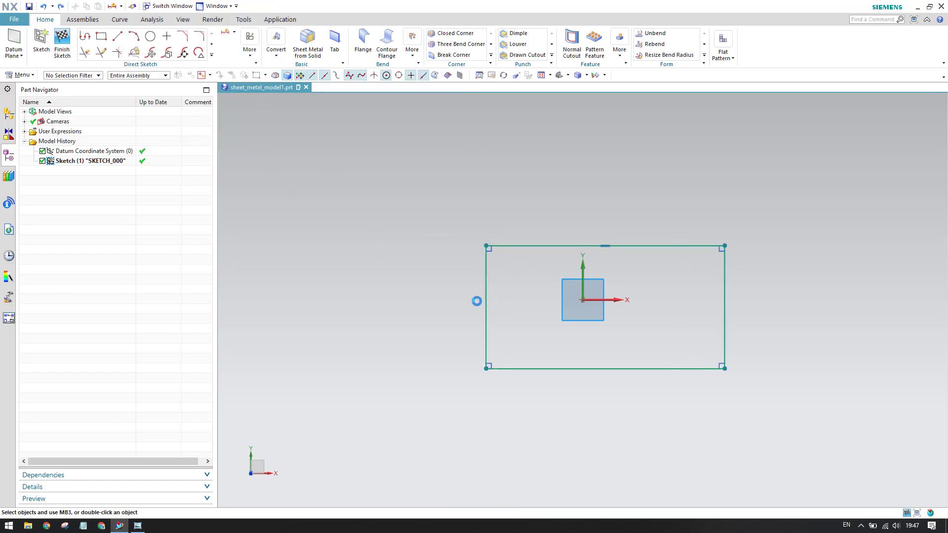
Dimension the rectangle to a height of 90 mm and a width of 200 mm.
key(d)
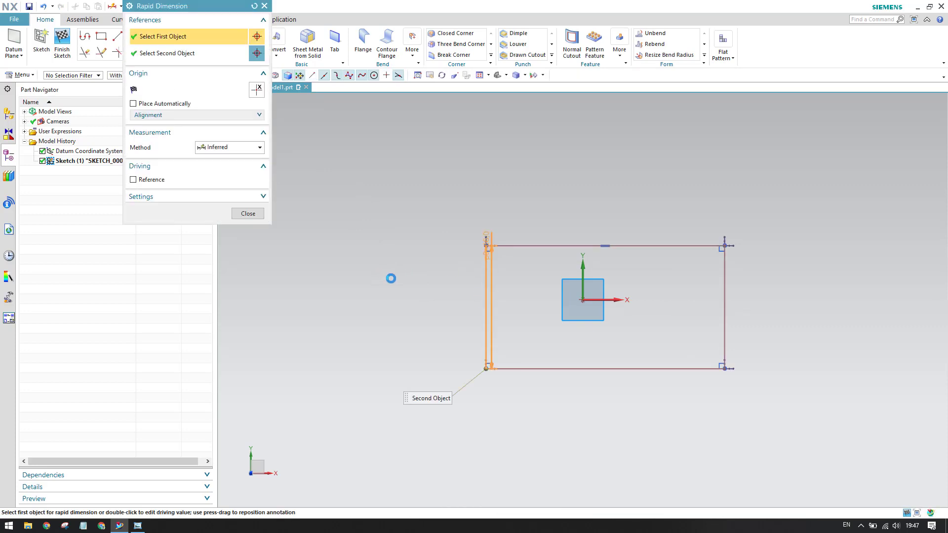
click(389, 303)
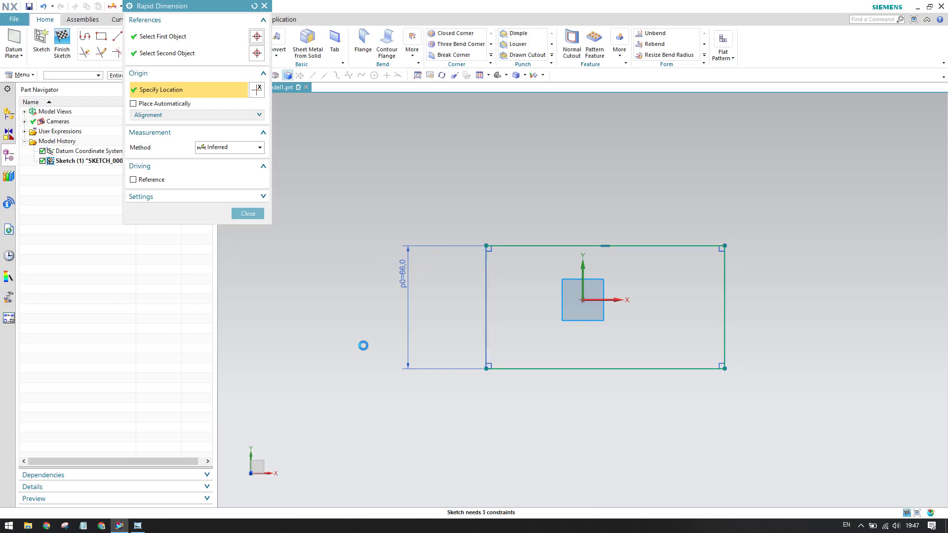
text(90)
key(Return)
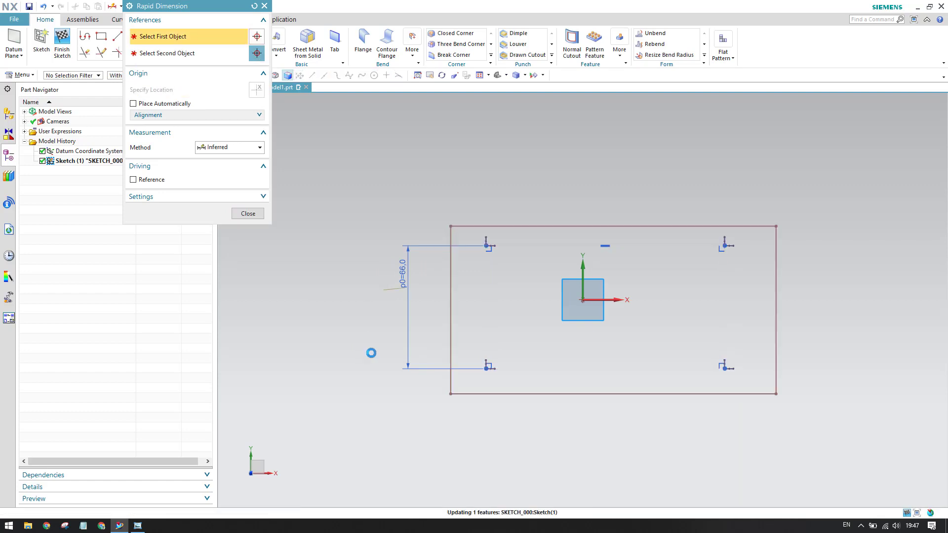
click(539, 225)
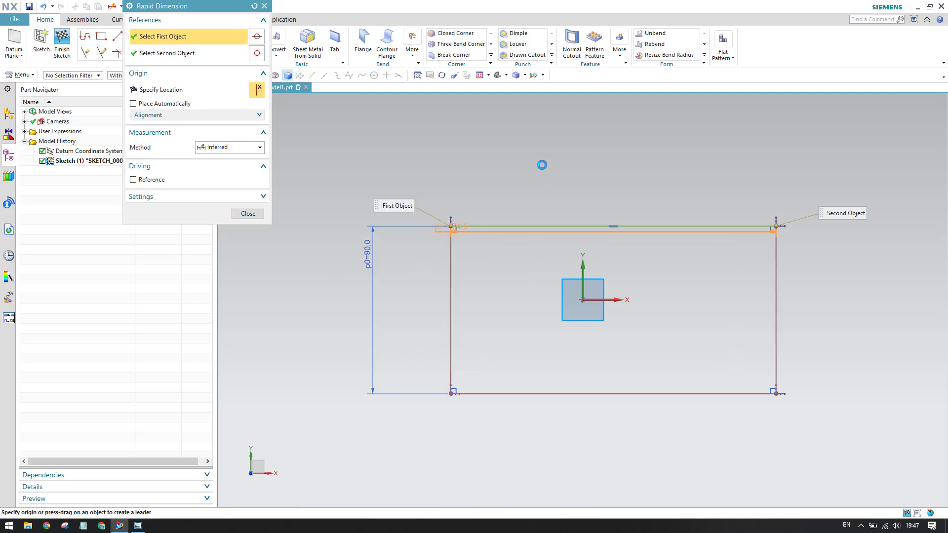
click(542, 161)
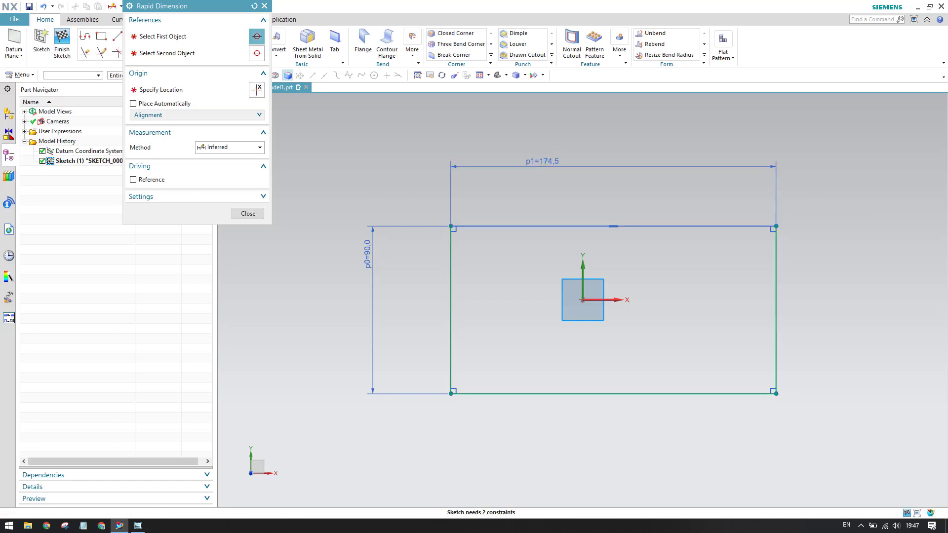
click(491, 120)
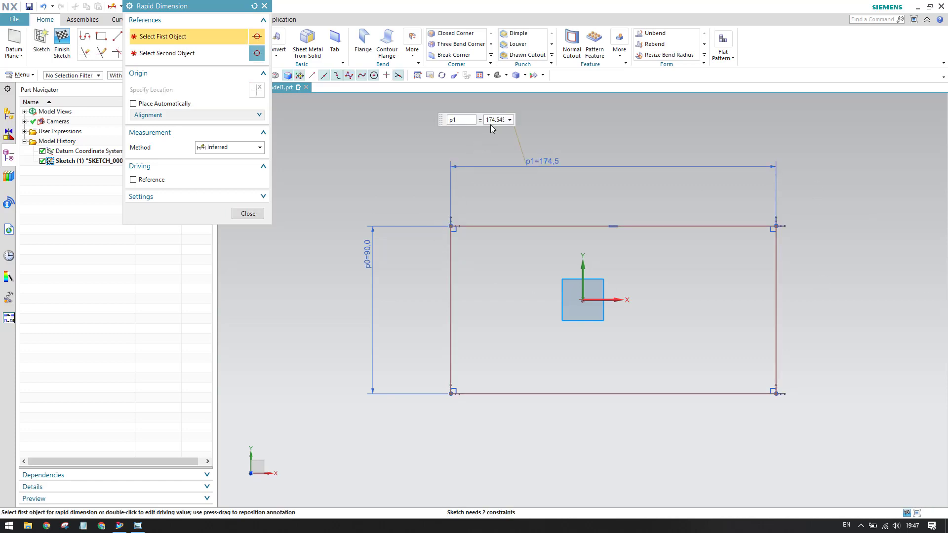
text(200)
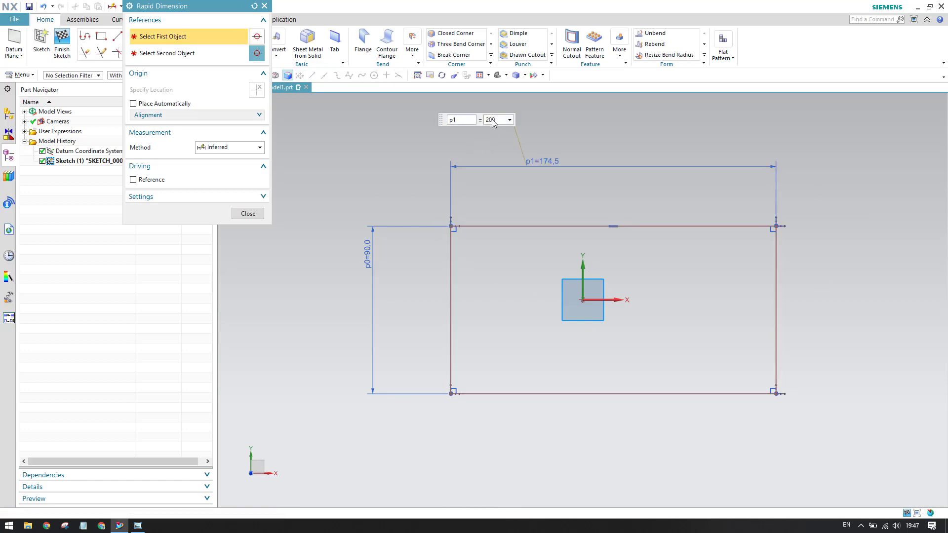
key(Return)
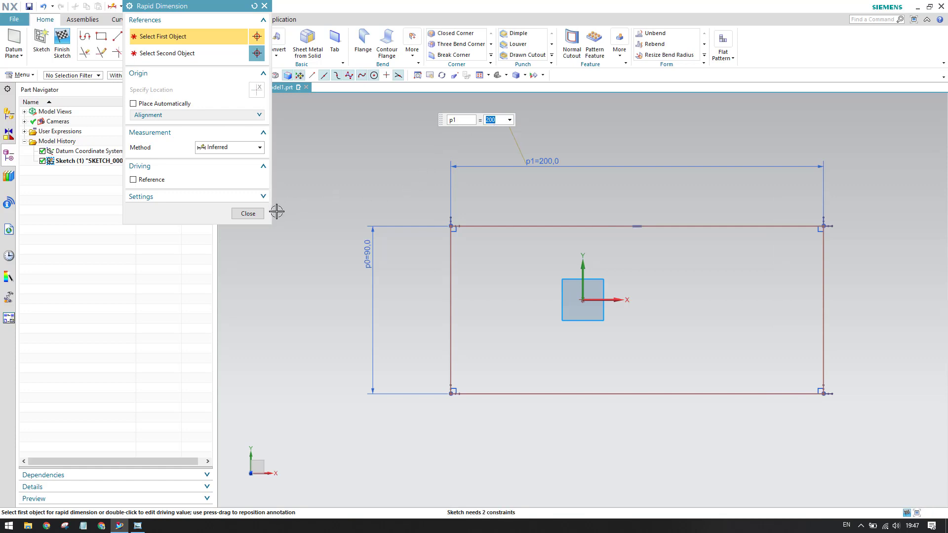
Dimension the horizontal distance from the rectangle's upper-left corner to the Y axis as 100 mm.
click(450, 226)
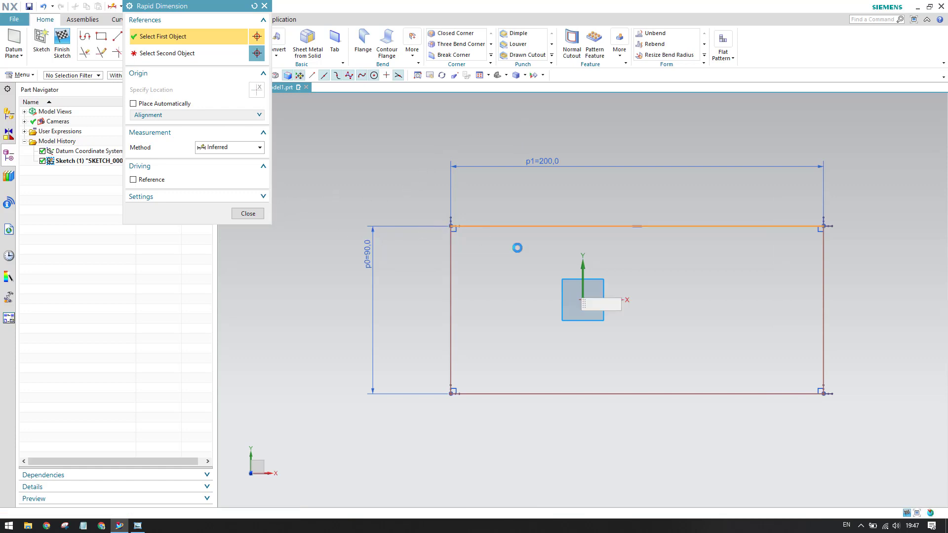
click(531, 196)
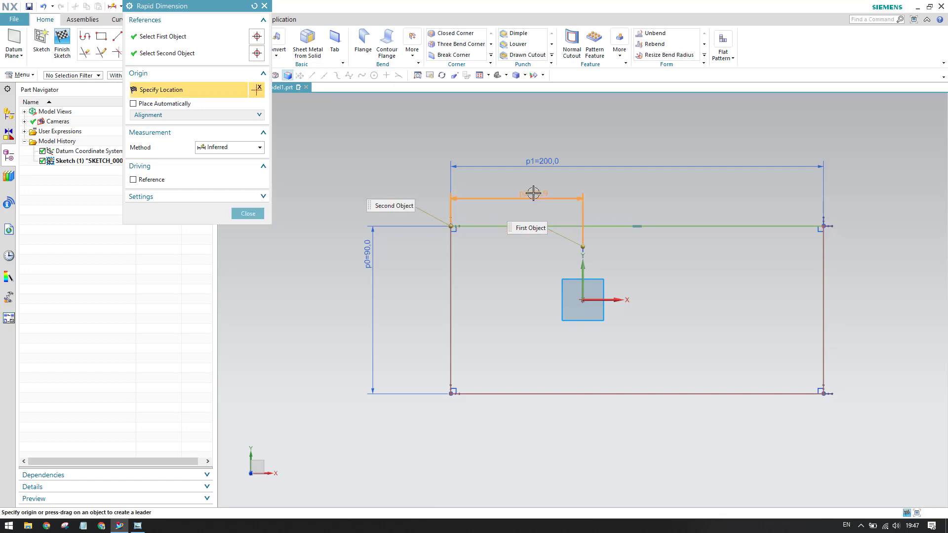
click(533, 198)
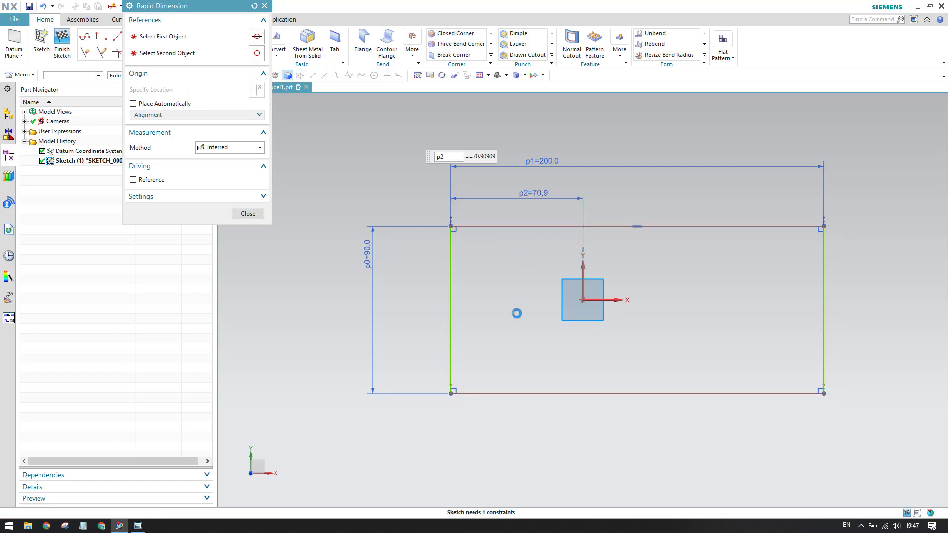
text(100)
key(Return)
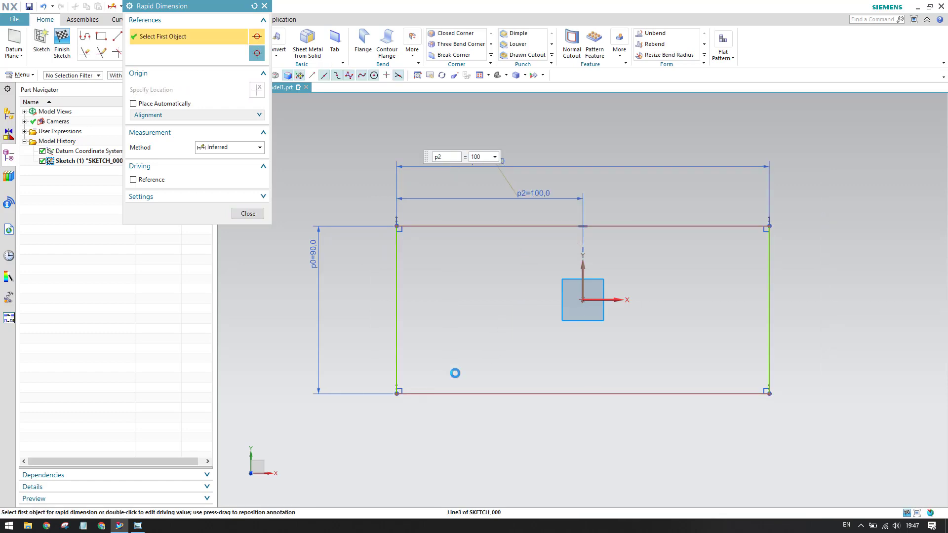
Dimension the vertical distance from the rectangle's lower edge to the X axis as 45 mm.
click(452, 392)
click(601, 300)
click(601, 300)
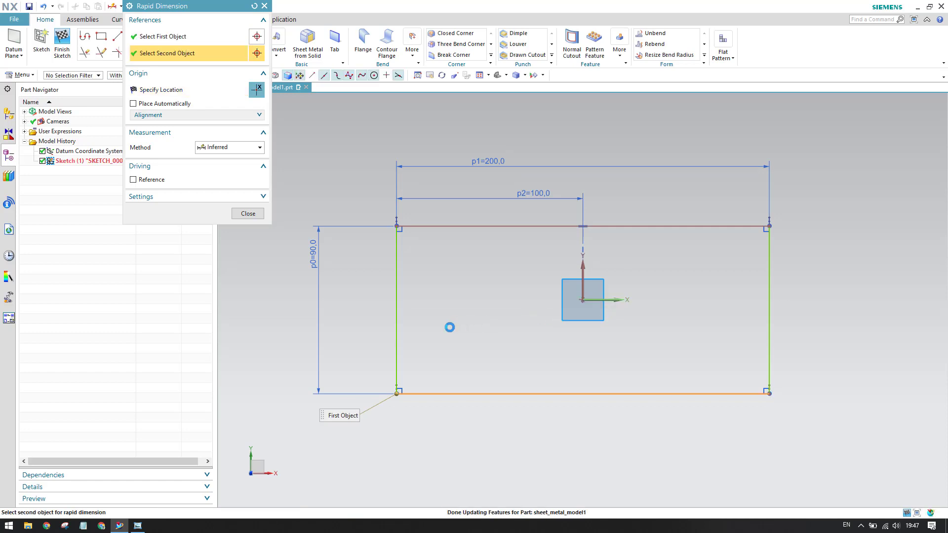
click(370, 331)
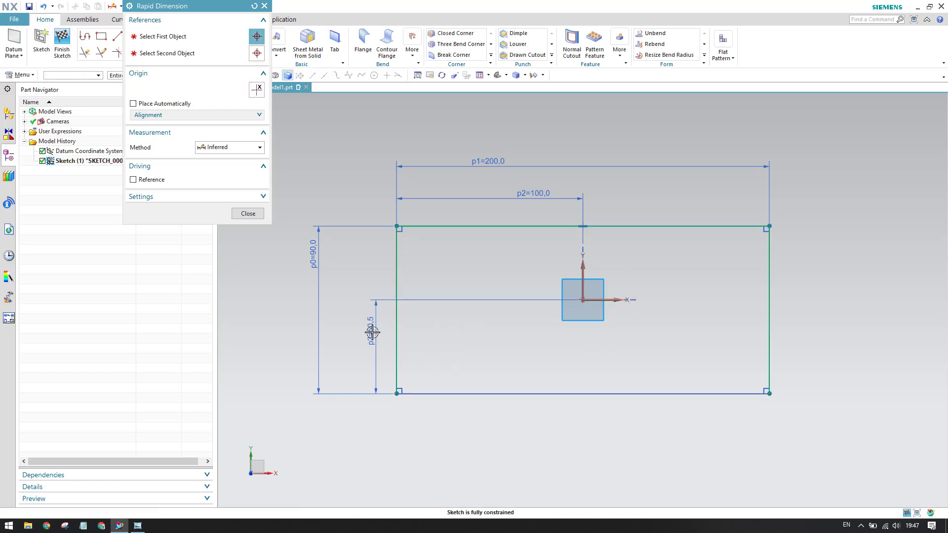
text(50.4545)
key(Return)
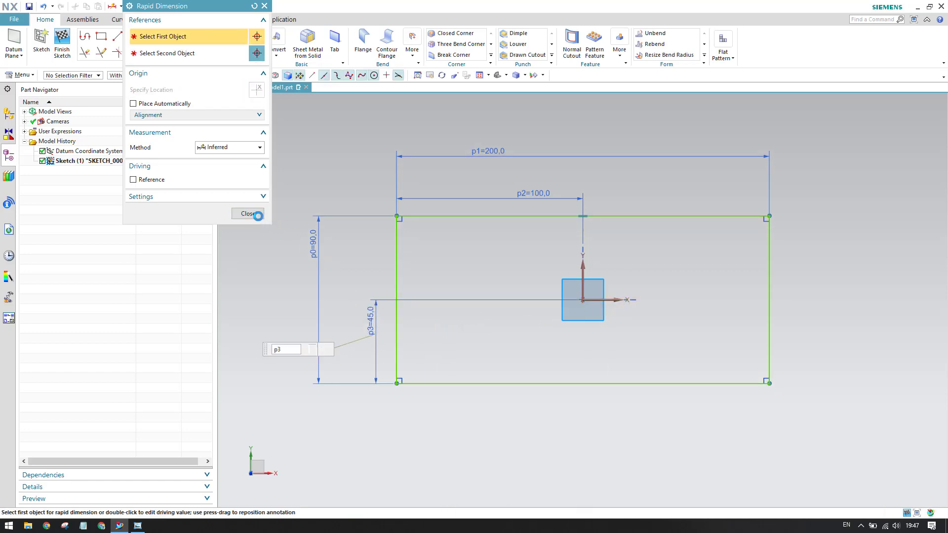
click(248, 213)
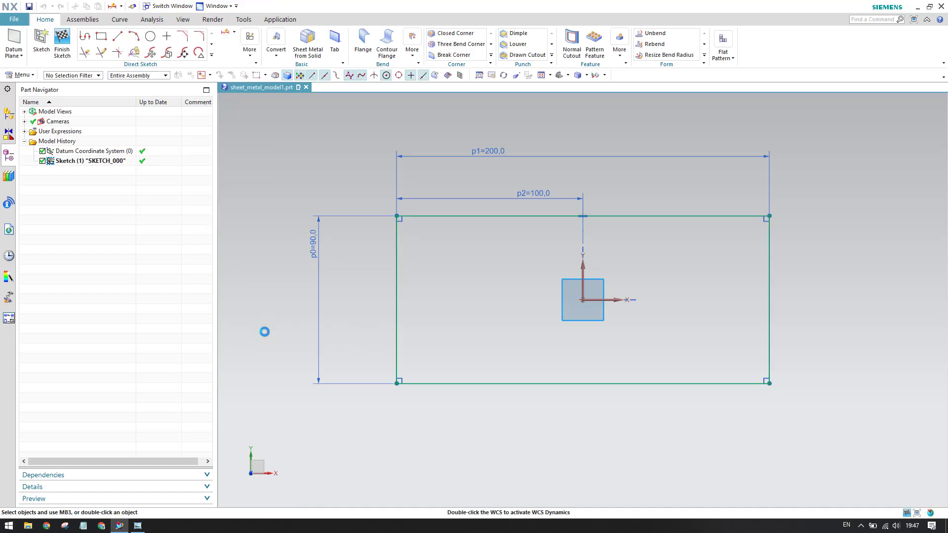
Check the reference drawing and draw a horizontal line about 233 mm long across the rectangle, between the X axis and its lower edge.
click(138, 525)
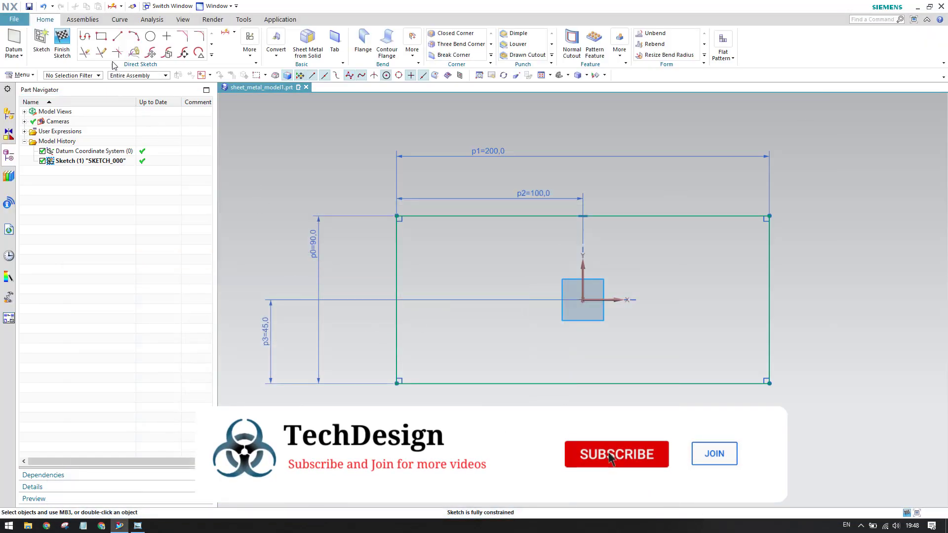
click(117, 36)
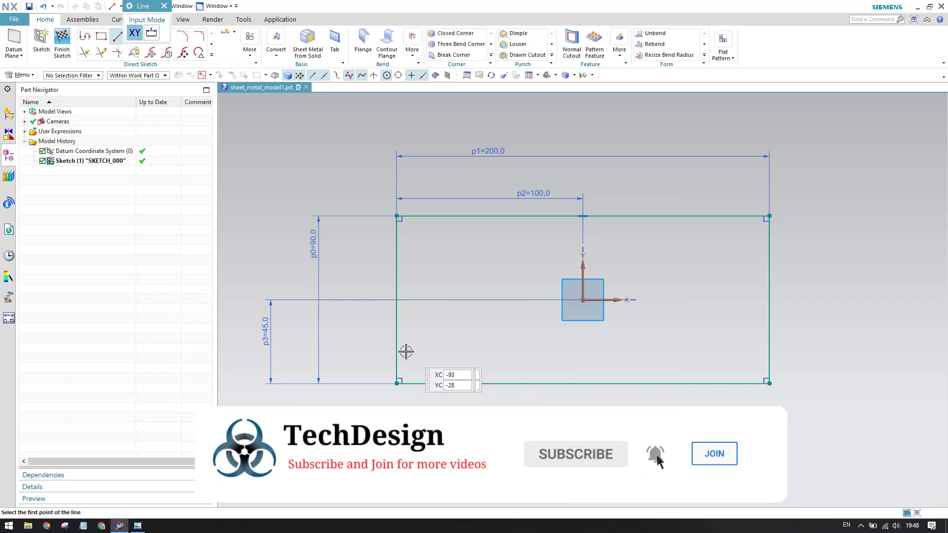
click(366, 338)
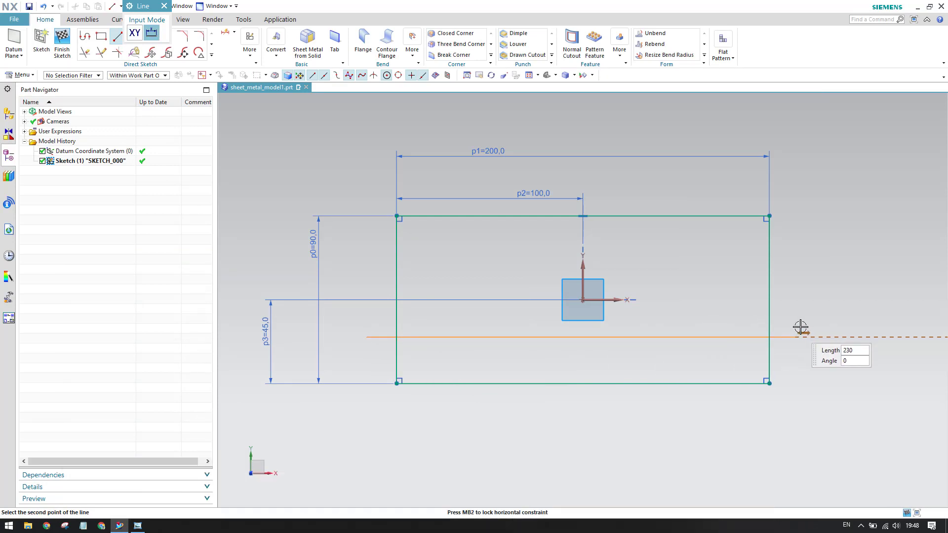
click(800, 327)
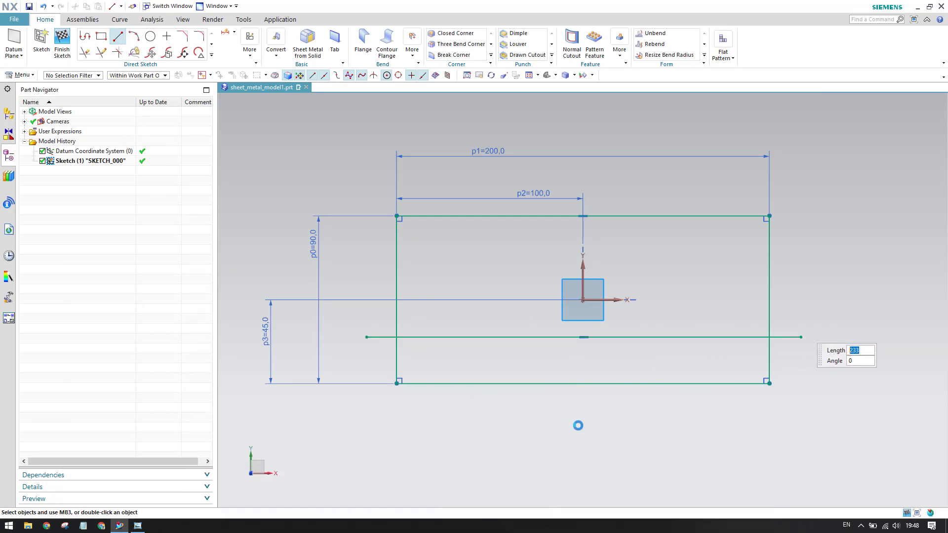
Draw a horizontal line above the X axis and two vertical lines on either side of the Y axis, all crossing the whole rectangle.
click(357, 251)
click(825, 262)
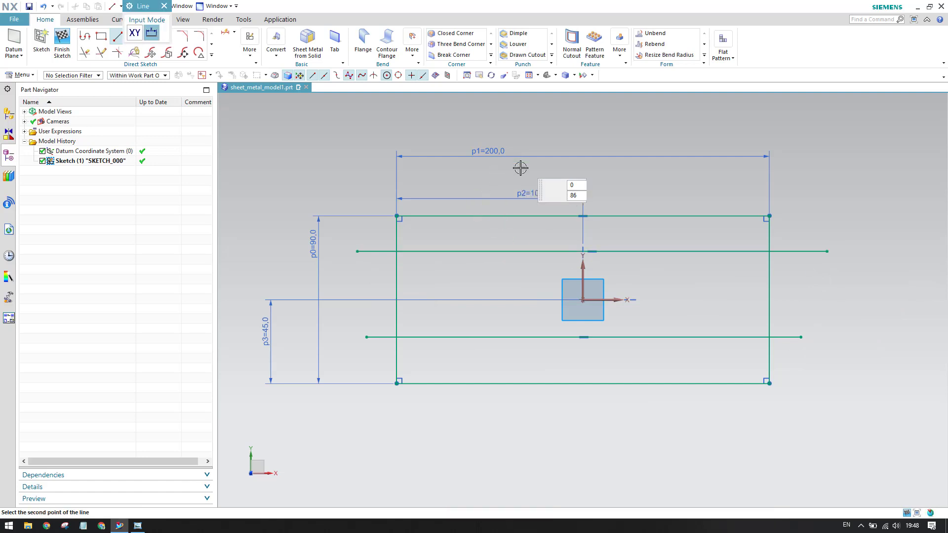
click(521, 163)
click(521, 423)
click(649, 175)
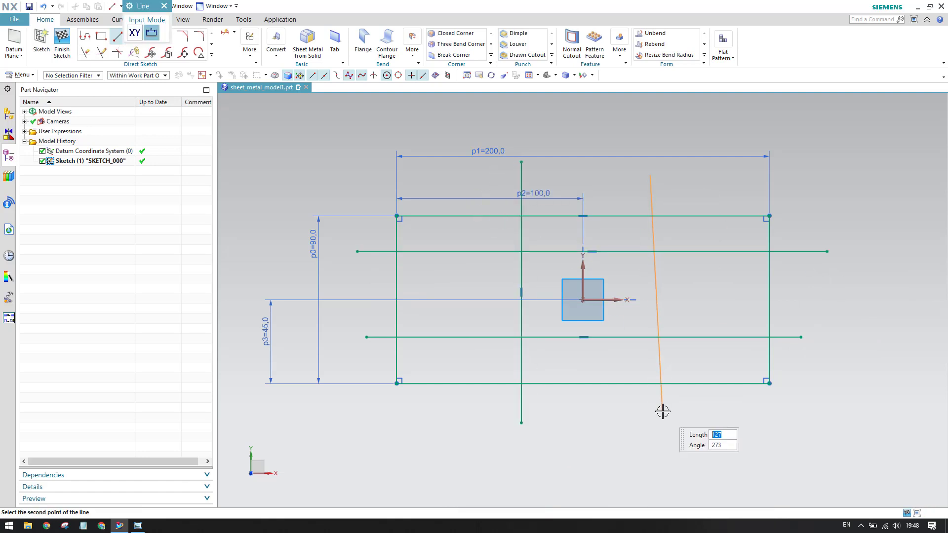
click(649, 423)
key(Escape)
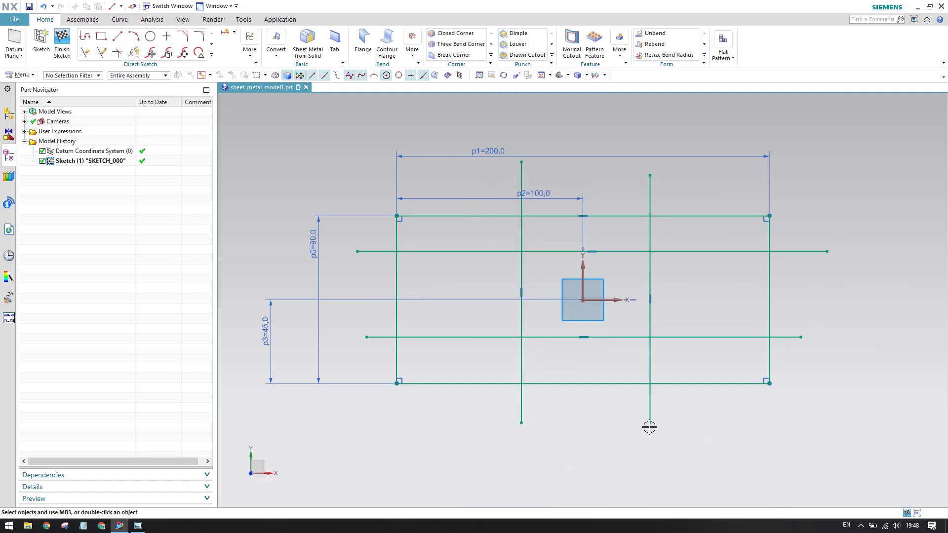
Make the two vertical lines symmetric about the Y axis.
key(d)
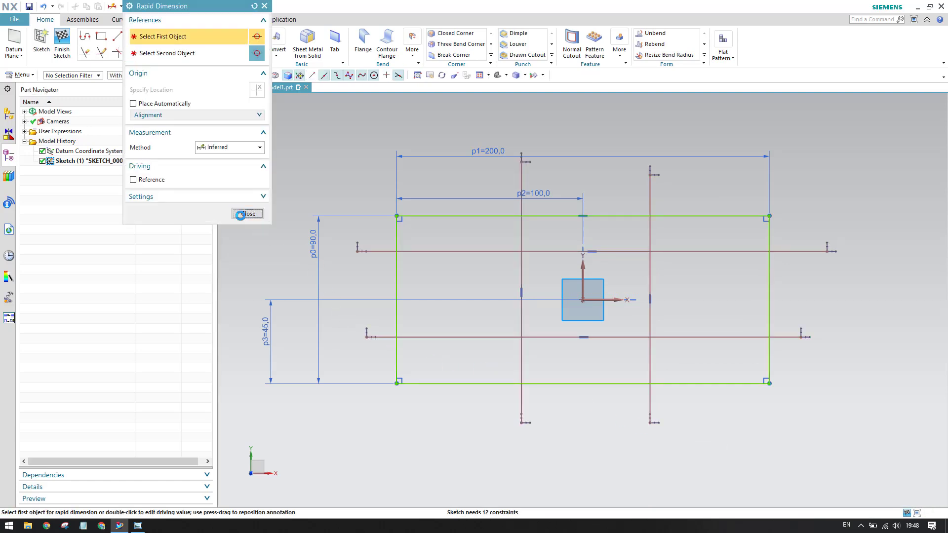
click(240, 214)
click(249, 49)
click(370, 105)
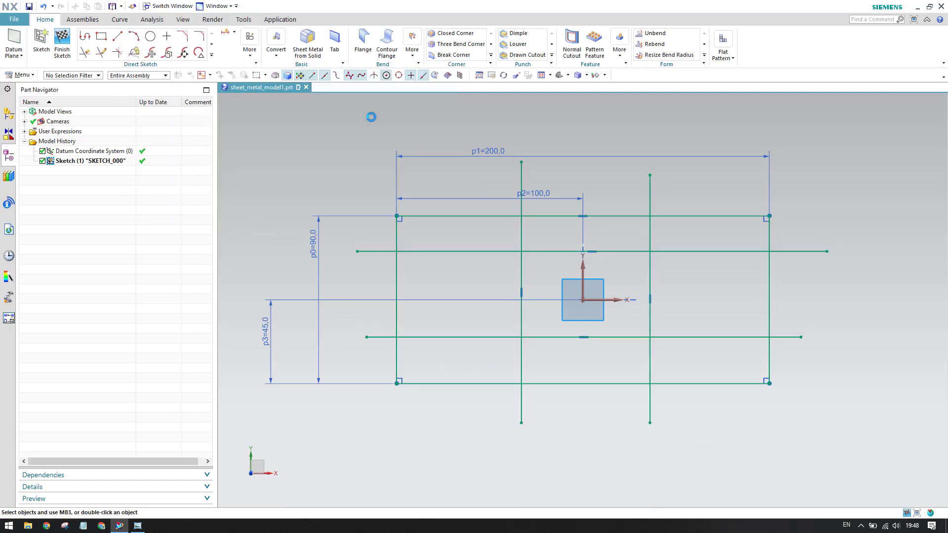
click(522, 278)
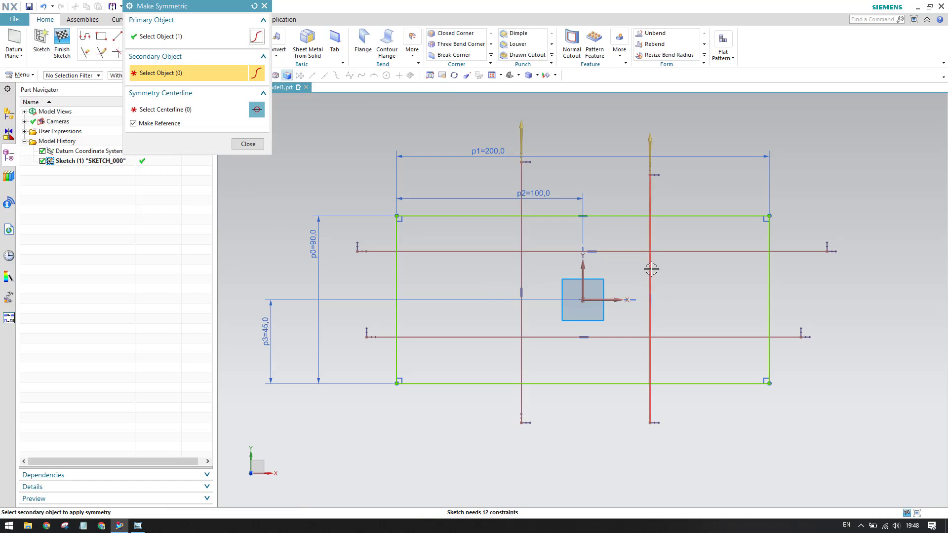
click(651, 269)
click(583, 274)
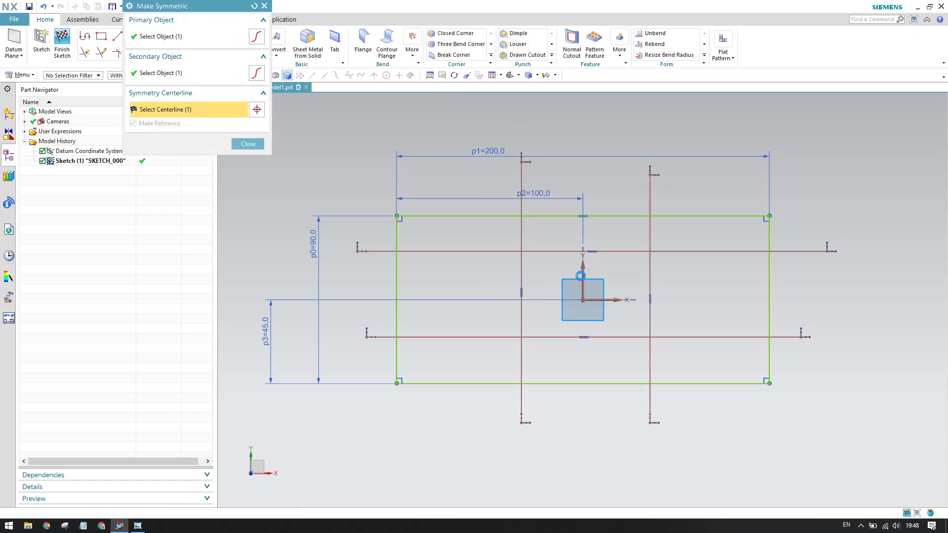
Make the two horizontal lines crossing the rectangle symmetric about the X axis.
click(539, 338)
click(546, 252)
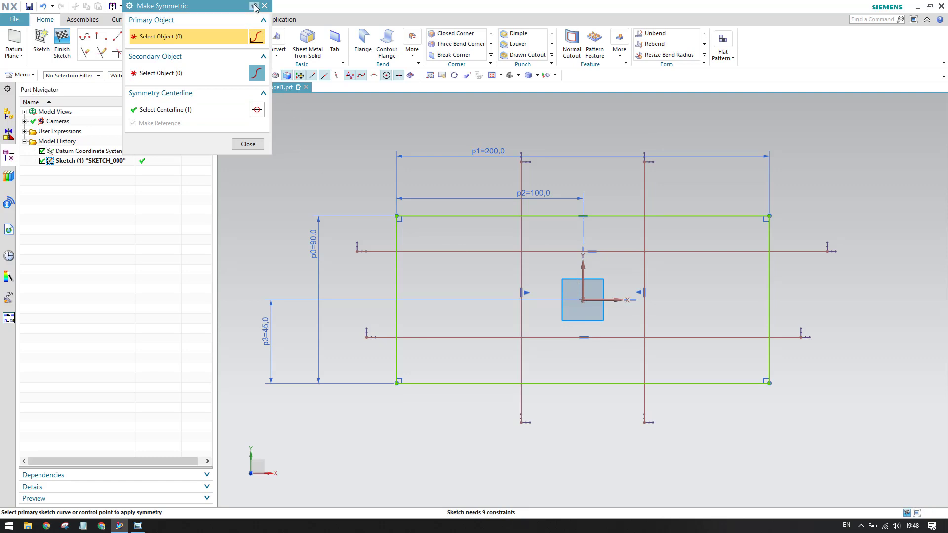
click(443, 337)
click(437, 252)
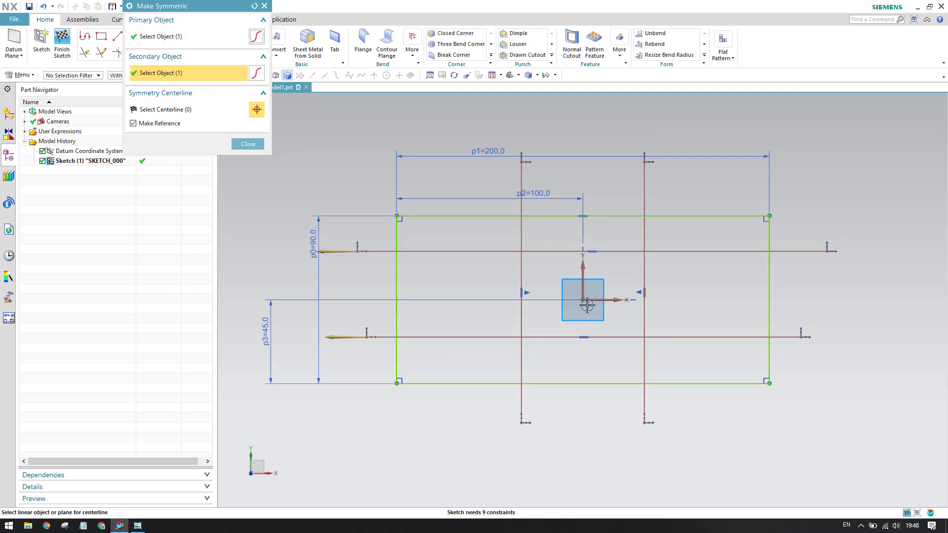
click(296, 299)
click(248, 144)
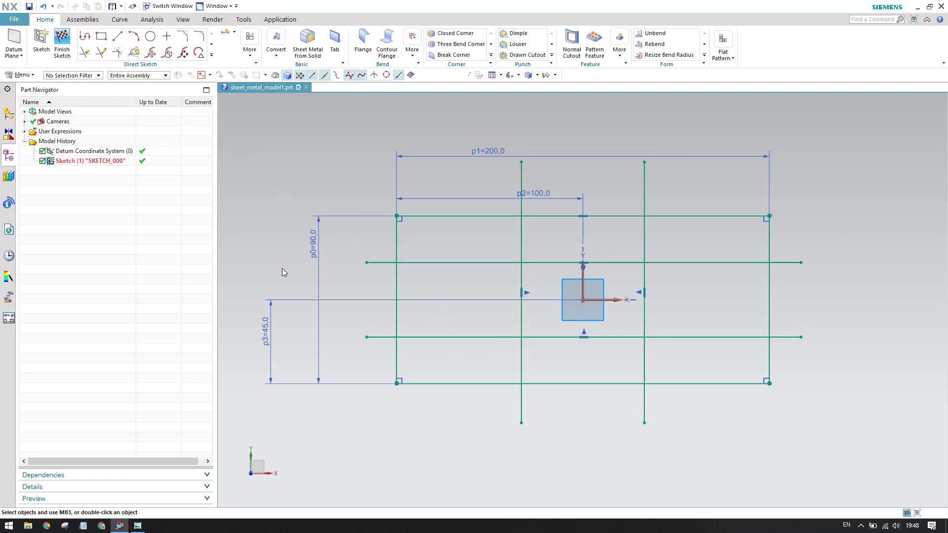
Dimension the vertical distance between the two symmetric horizontal lines as 50 mm.
key(d)
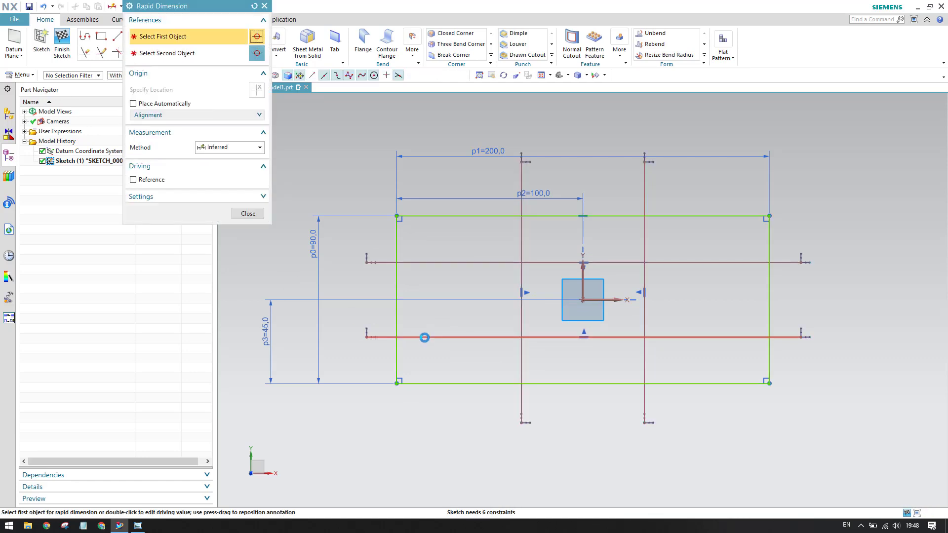
click(420, 337)
click(417, 262)
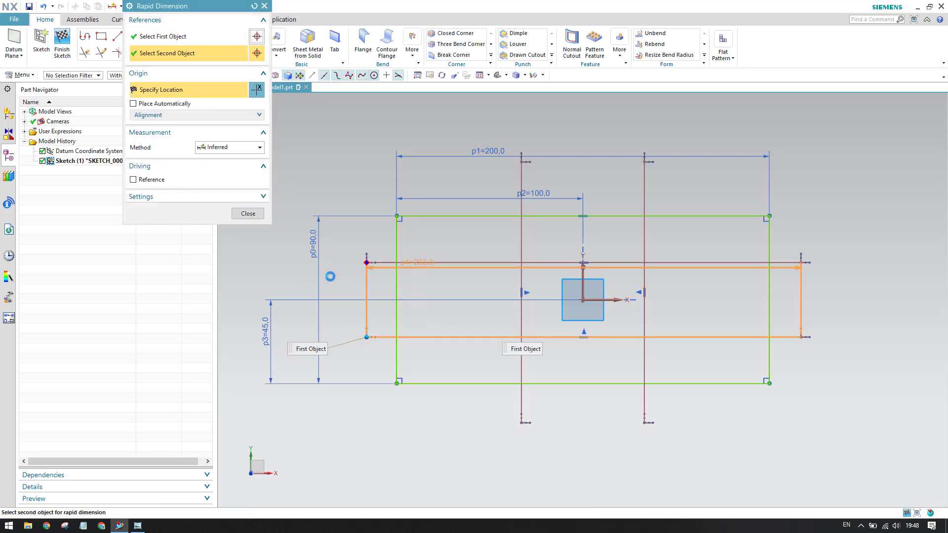
click(249, 332)
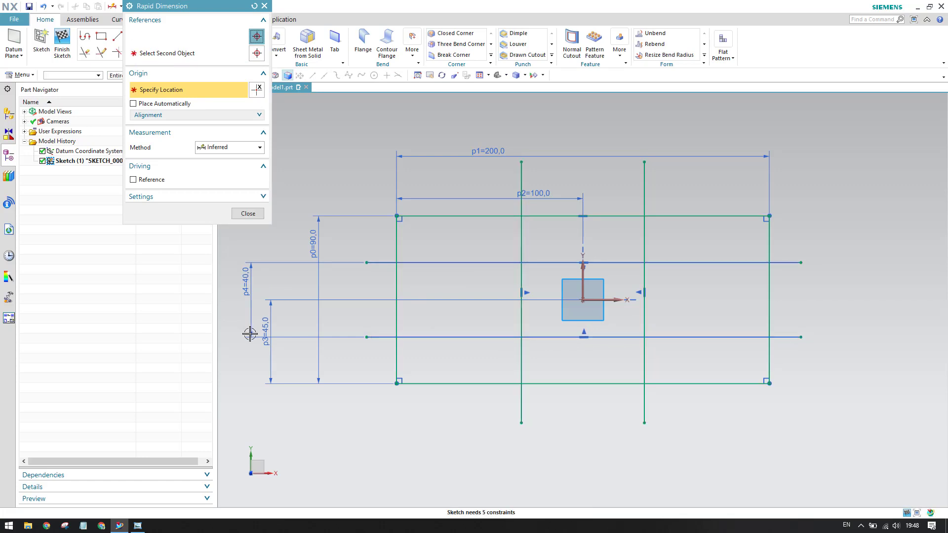
text(50)
key(Return)
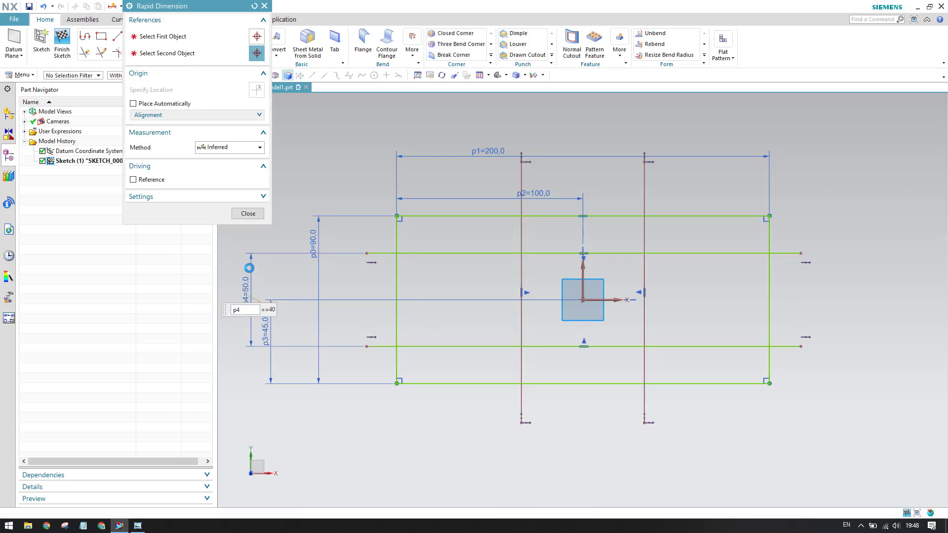
click(257, 217)
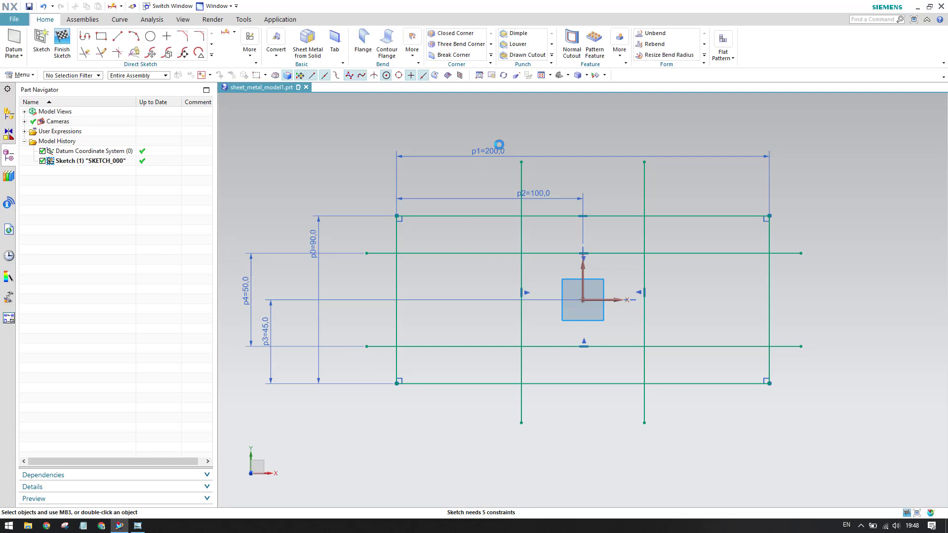
key(d)
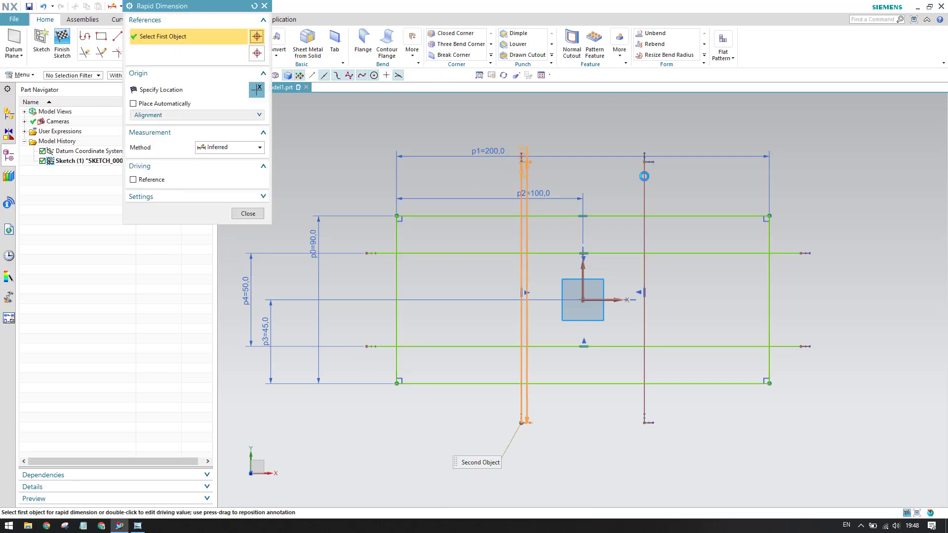
click(522, 365)
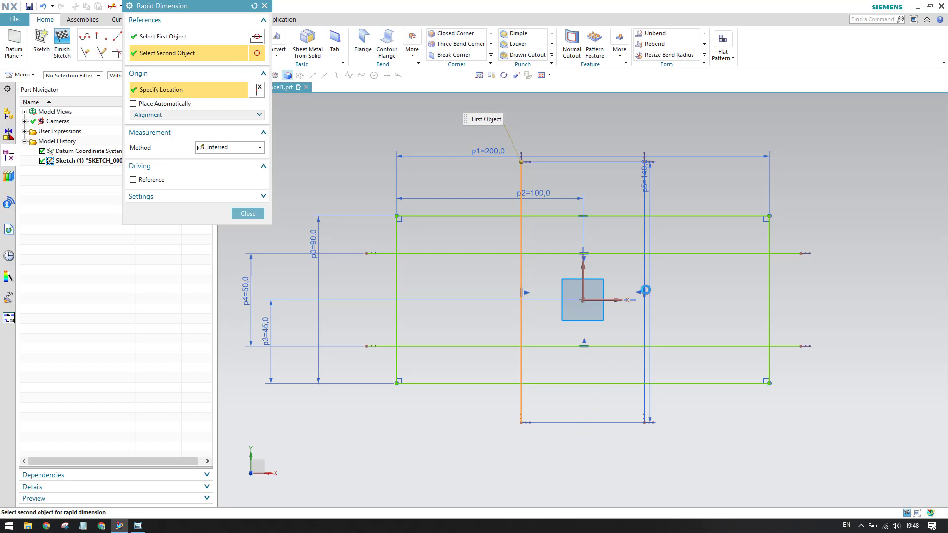
click(651, 259)
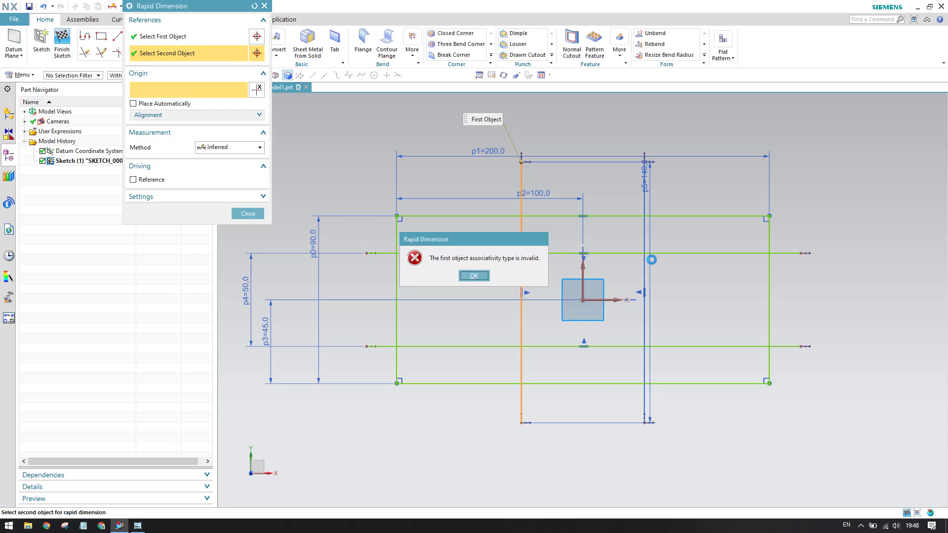
click(472, 276)
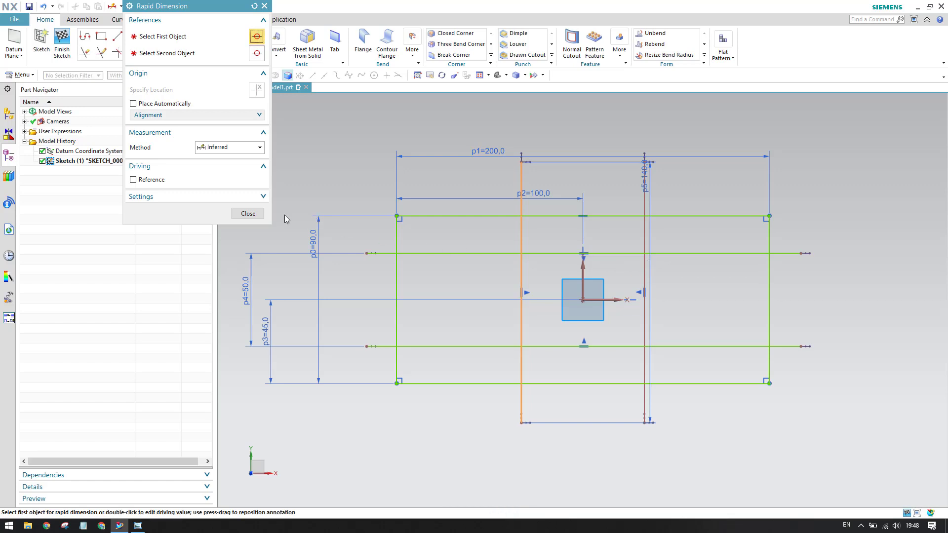
click(248, 213)
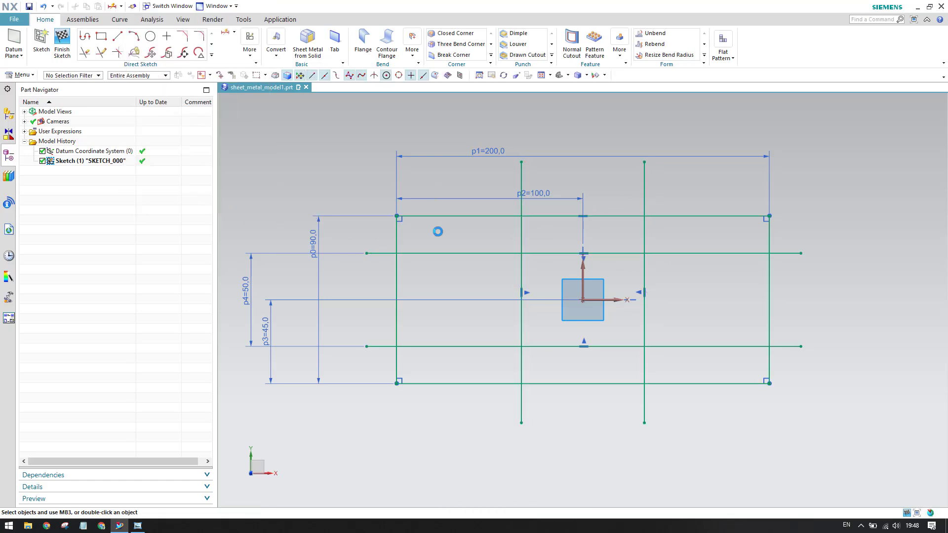
Dimension the horizontal distance between the two symmetric vertical lines as 120 mm.
key(d)
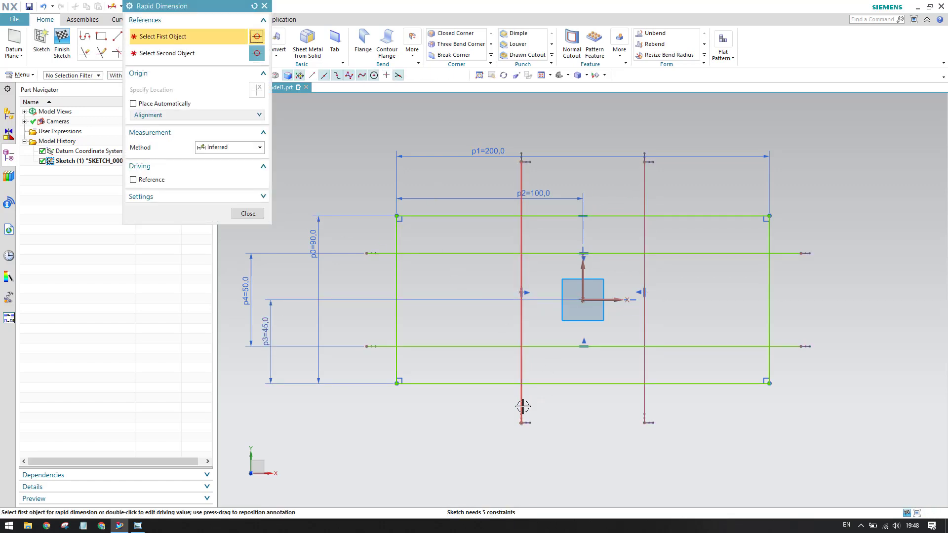
click(523, 406)
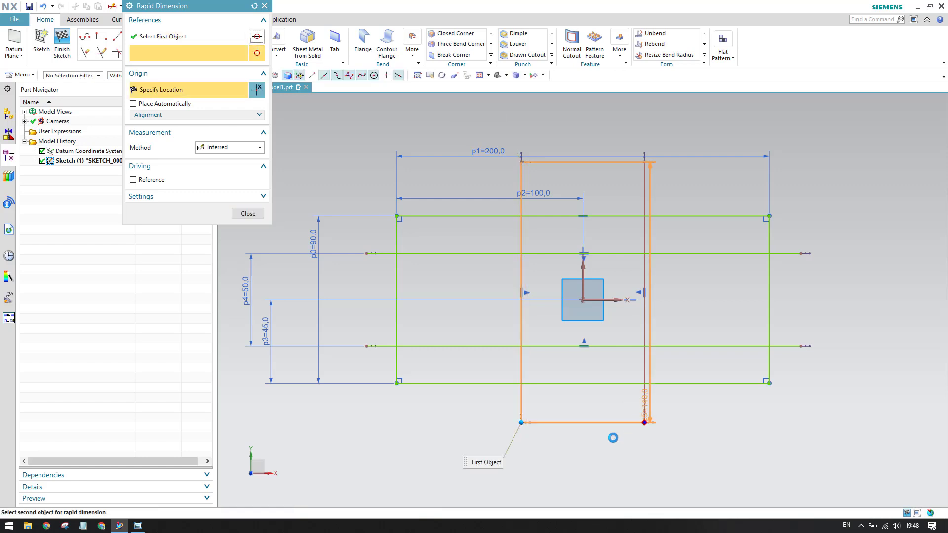
click(643, 419)
click(592, 451)
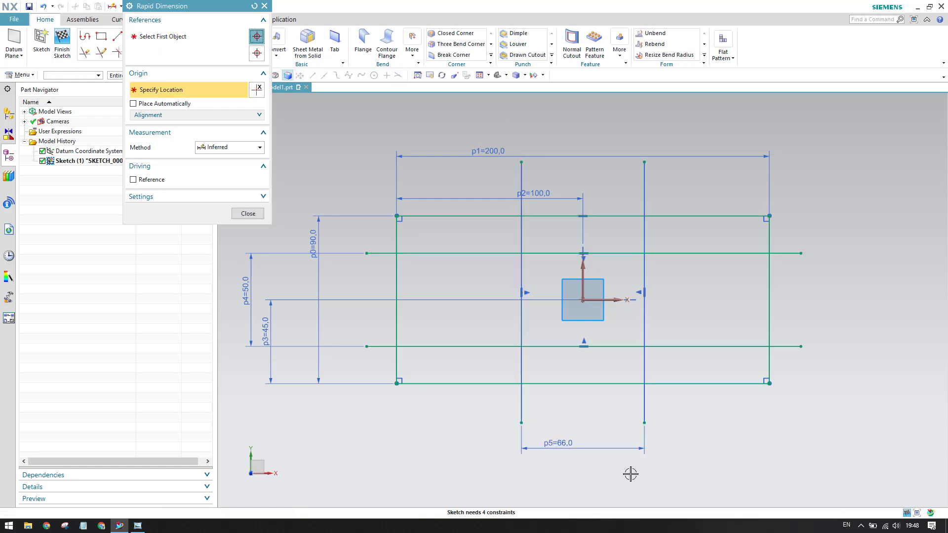
double_click(548, 443)
text(120)
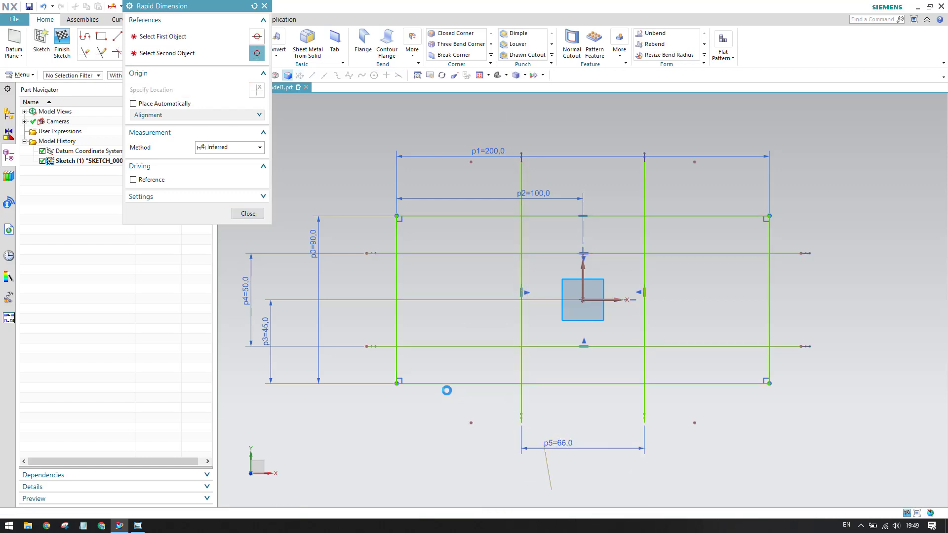
key(Return)
click(246, 213)
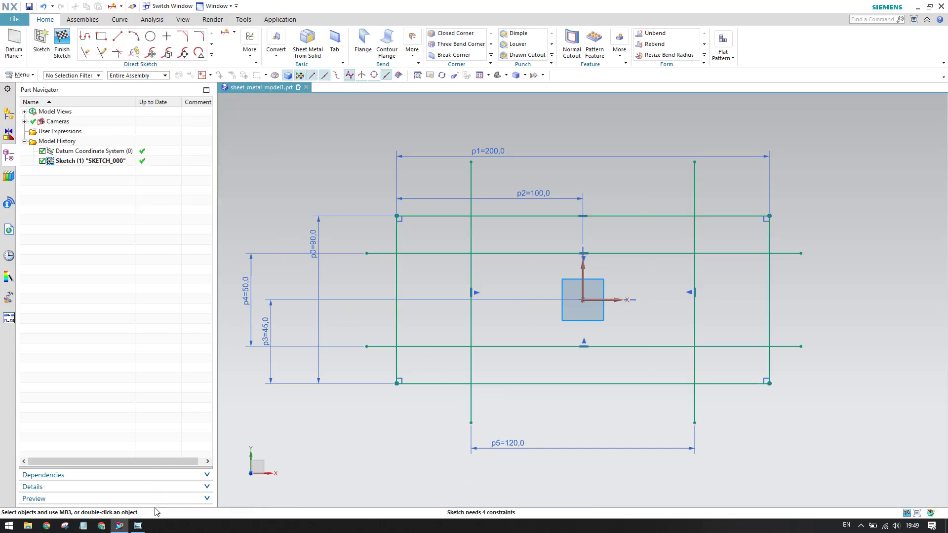
Check the reference drawing and trim the vertical lines' lower overhangs, the horizontal lines' left overhangs and the rectangle's two left corners.
key(alt+Tab)
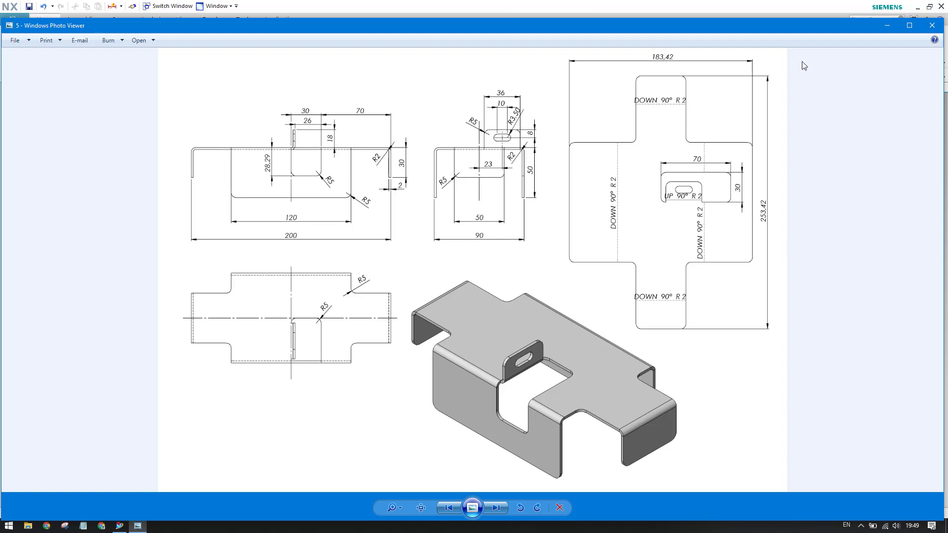
click(887, 26)
scroll(486, 311, up, 4)
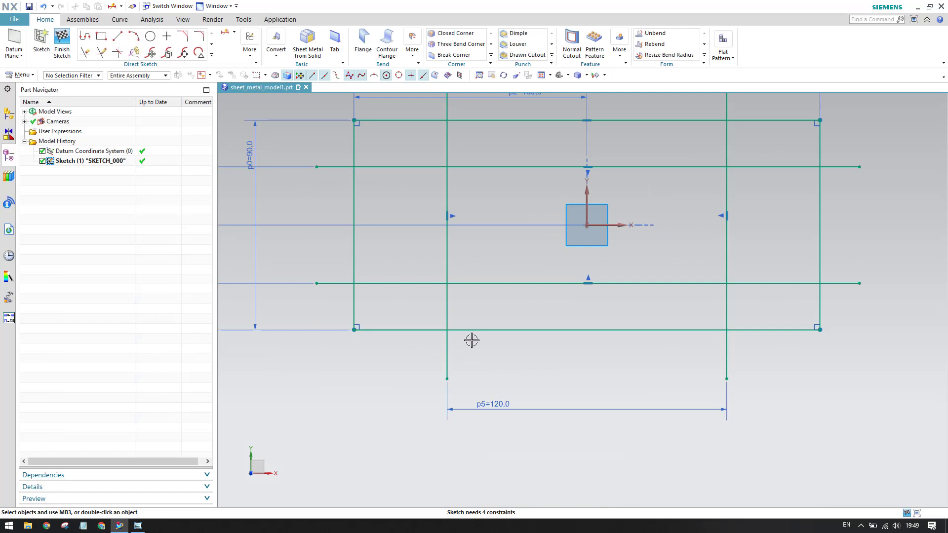
key(t)
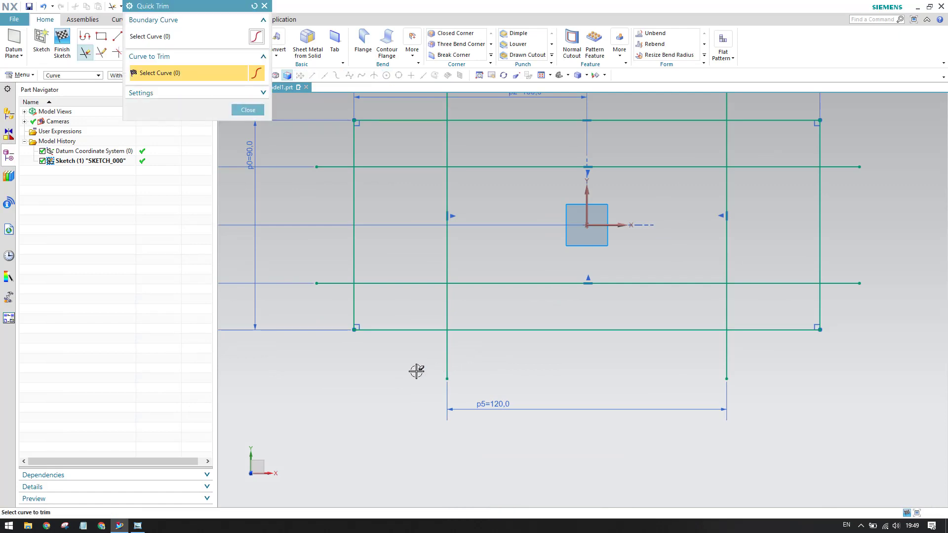
click(449, 355)
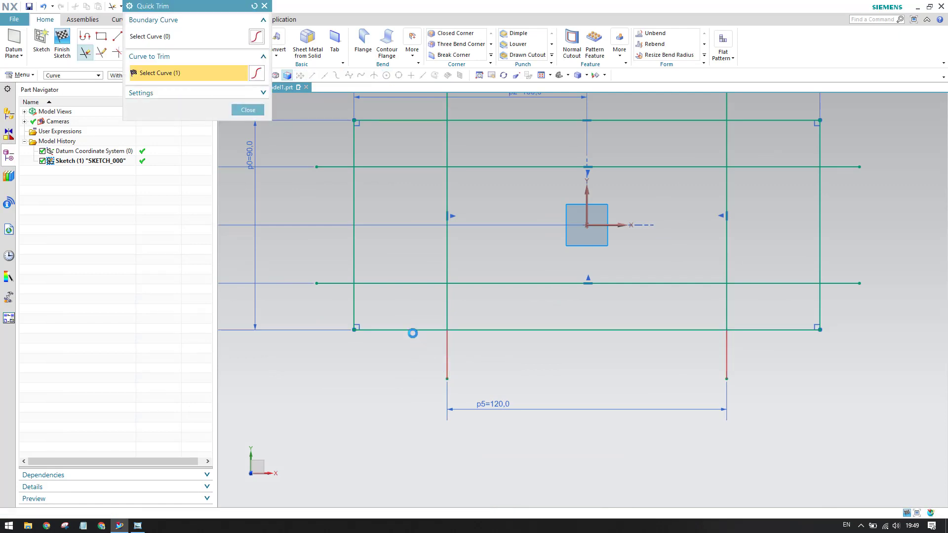
click(413, 329)
click(353, 302)
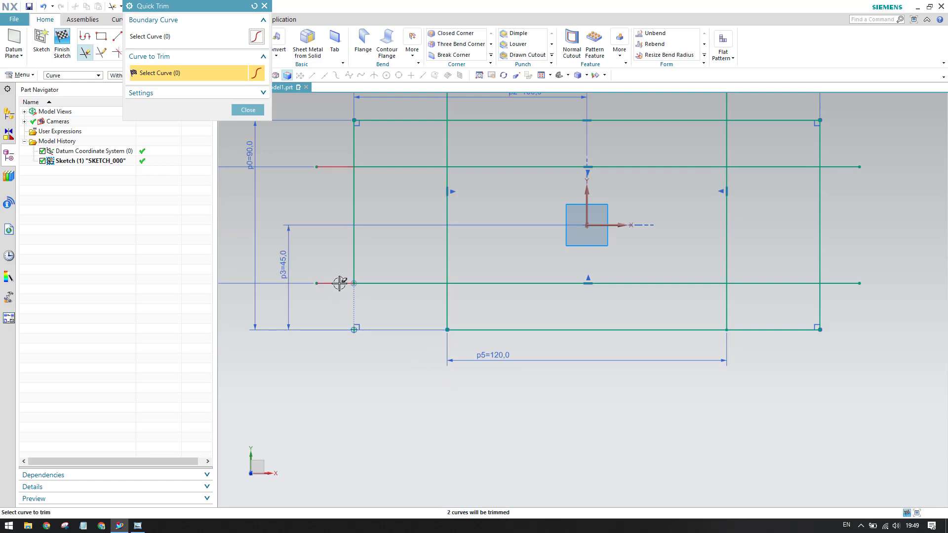
click(338, 283)
click(354, 142)
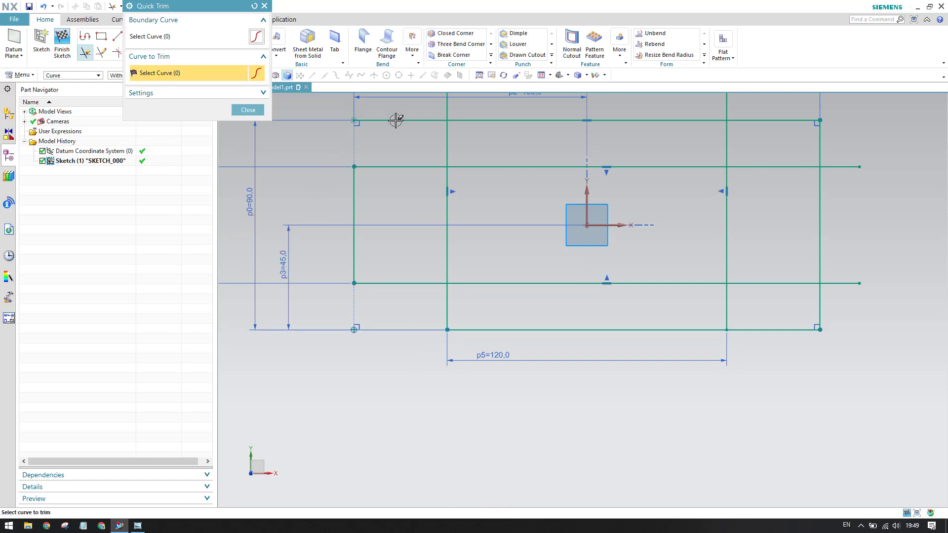
click(394, 118)
Trim the rectangle's right corners and the remaining line overhangs, and move the 100 mm dimension above the 200 mm dimension.
scroll(395, 241, down, 2)
scroll(439, 157, up, 1)
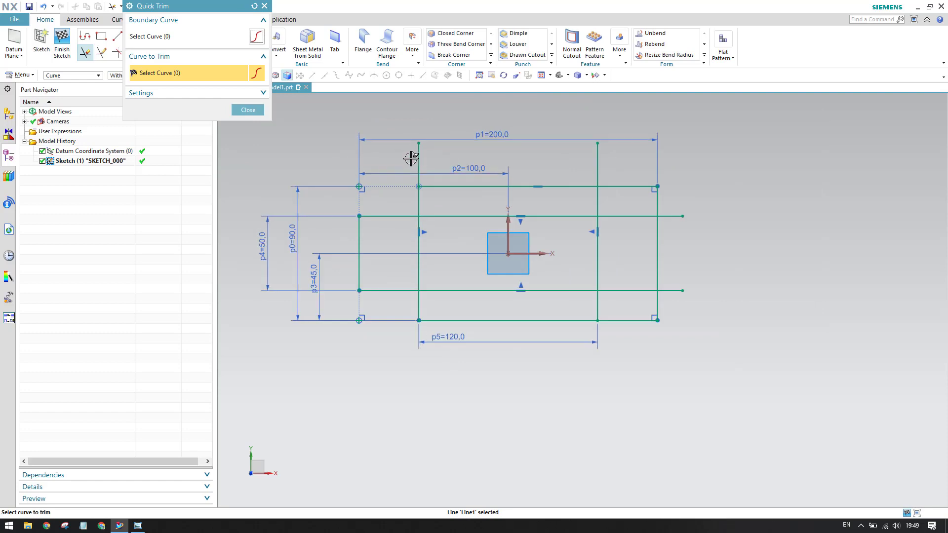
click(620, 186)
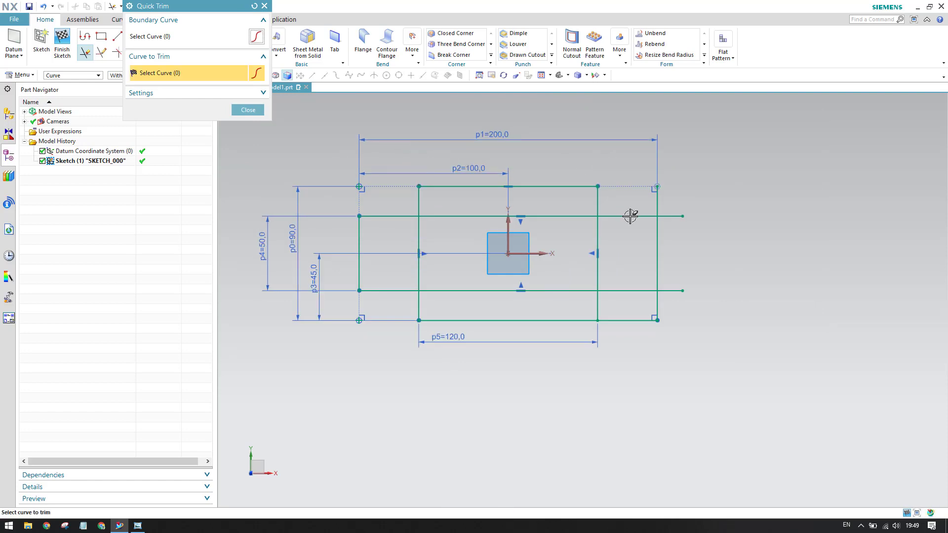
click(670, 216)
click(669, 292)
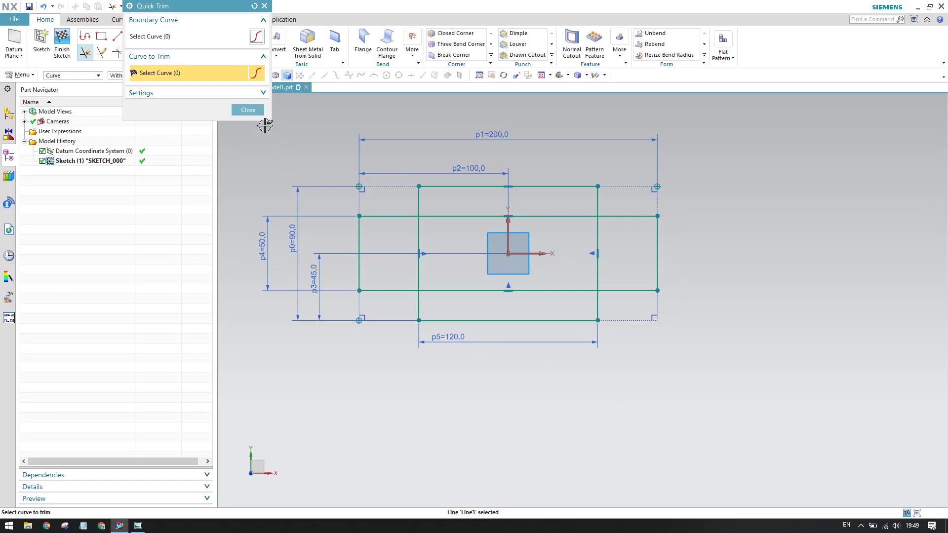
click(248, 110)
drag(467, 168, 463, 96)
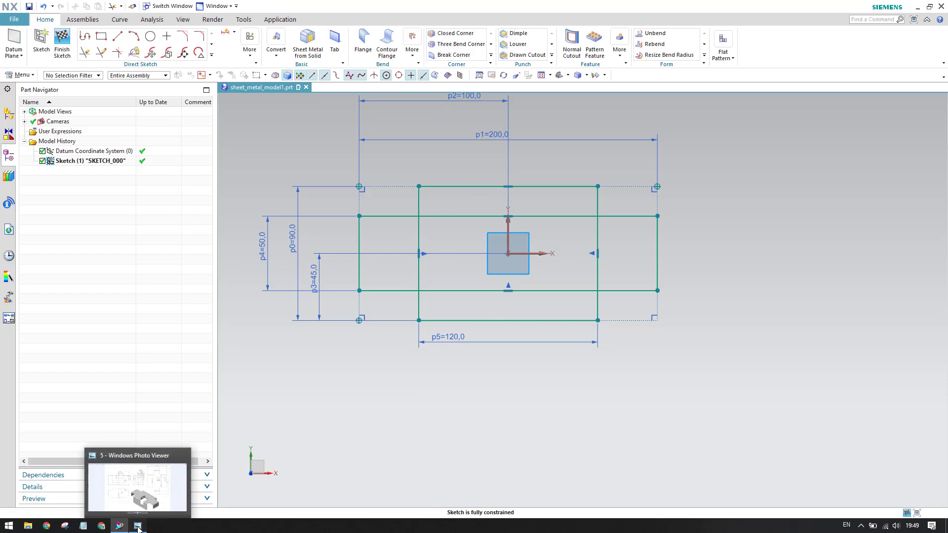
Check the reference drawing, trim the inner line segments to leave a closed cross-shaped outline, and finish the sketch.
click(143, 486)
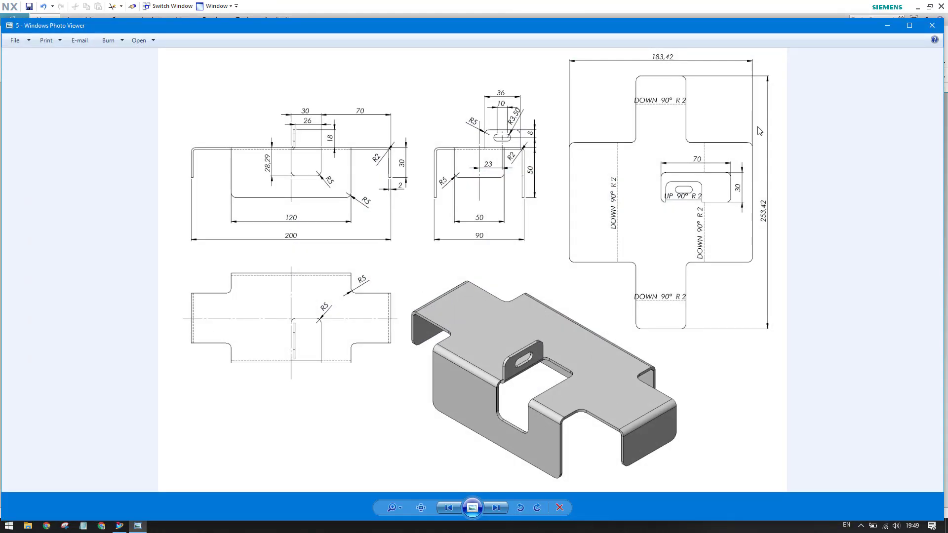
click(887, 25)
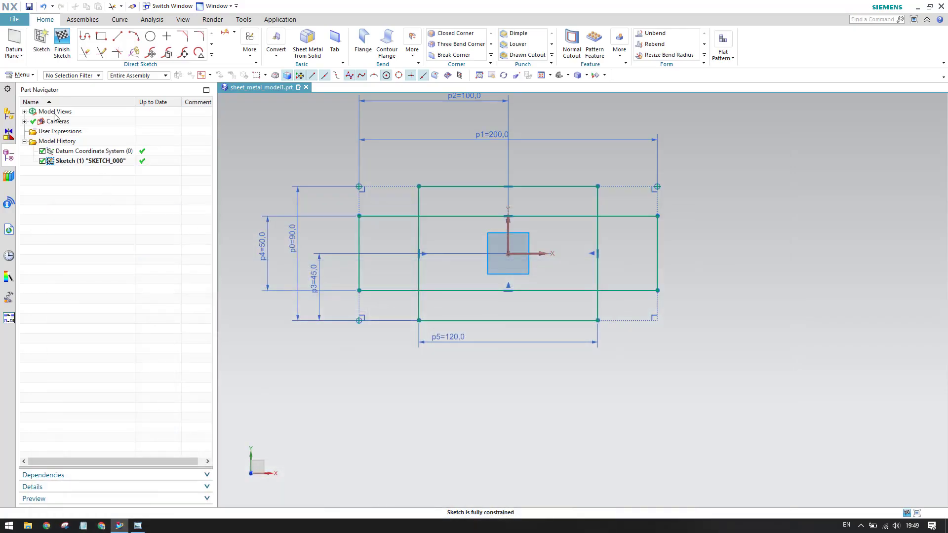
key(t)
scroll(445, 213, up, 3)
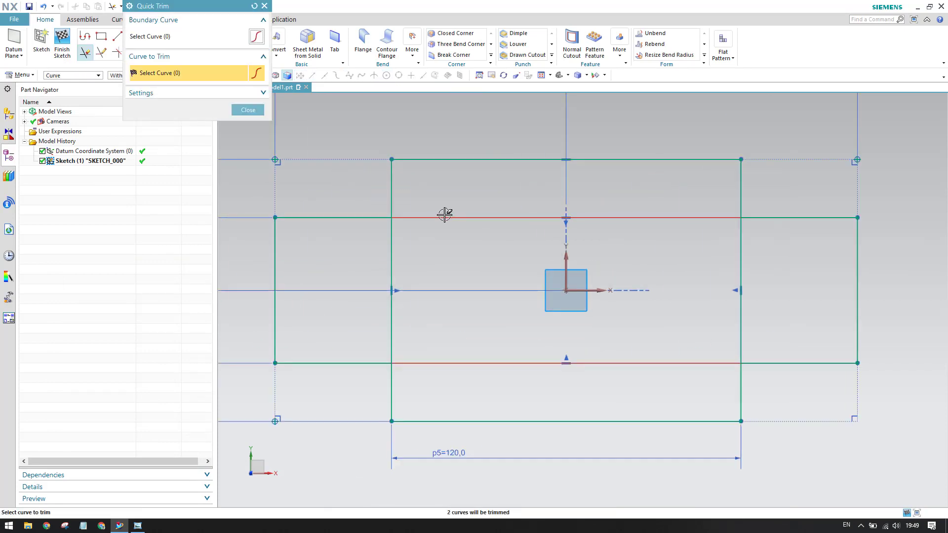
click(391, 242)
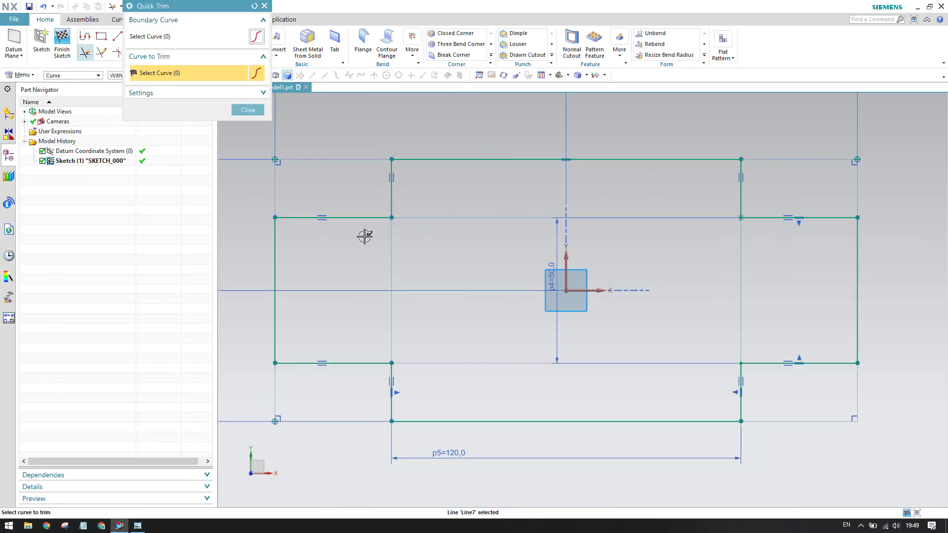
click(247, 109)
click(63, 43)
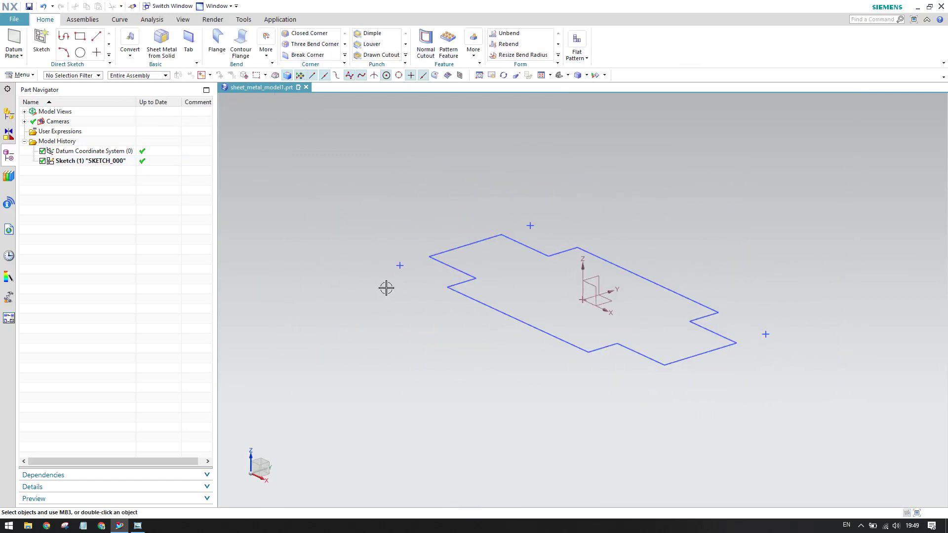
Create a base Tab from the cross-shaped sketch profile with a thickness of 2 mm.
click(188, 40)
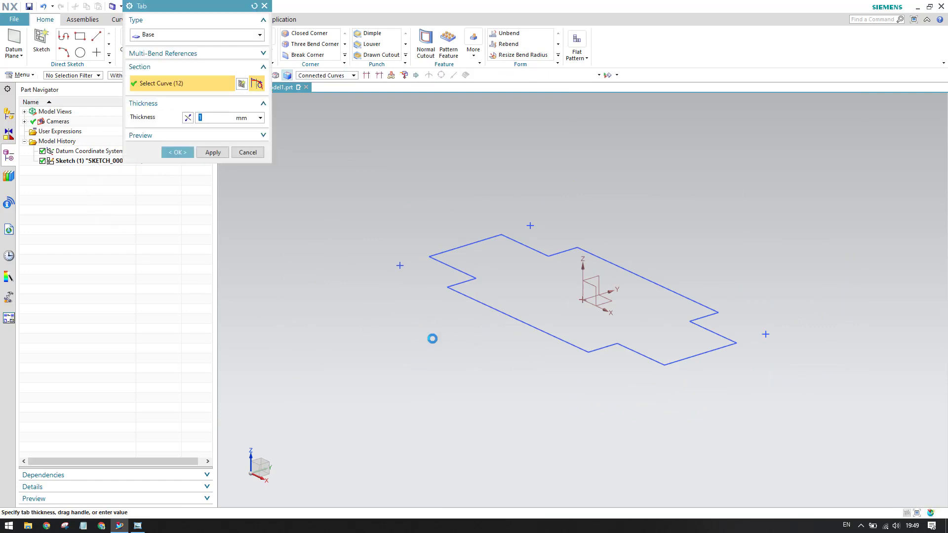
text(2)
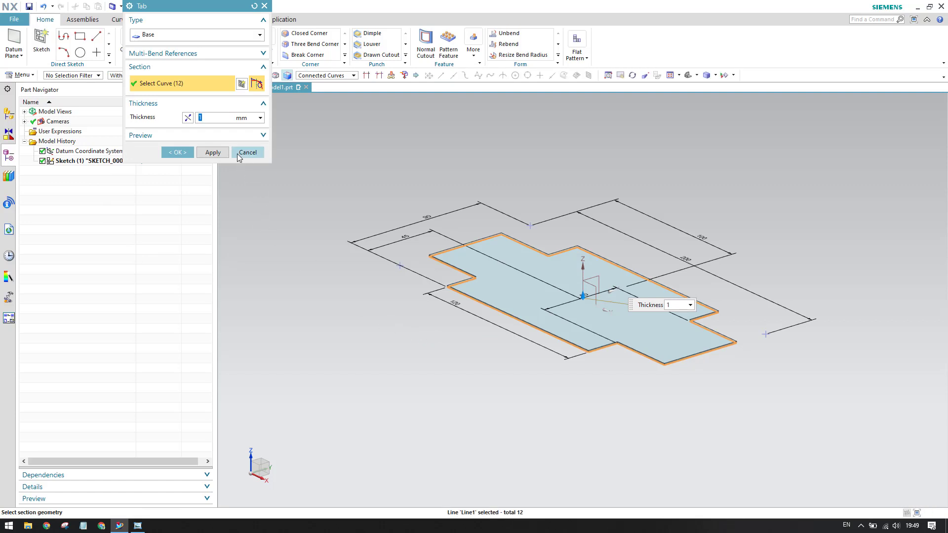
click(178, 152)
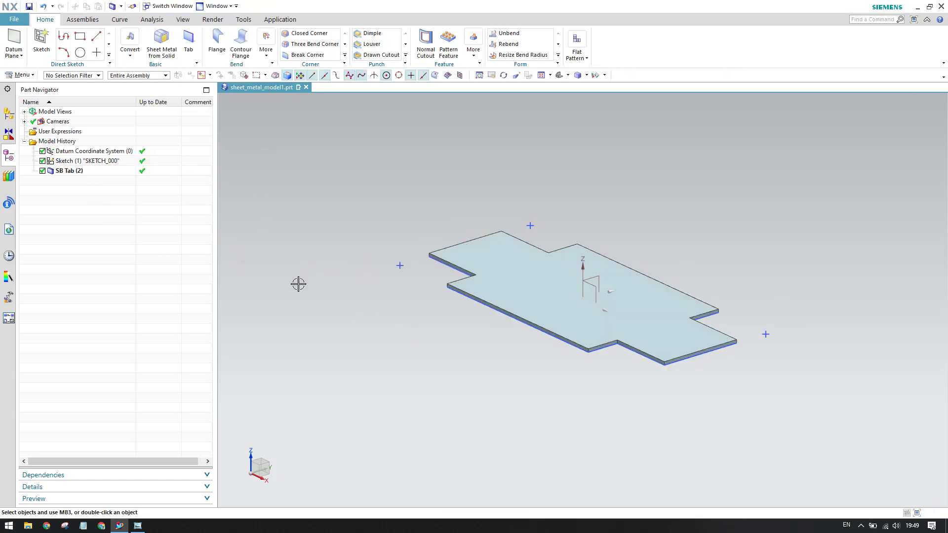
Set the sheet metal preferences to a material thickness of 2 mm and a bend radius of 2 mm.
click(9, 22)
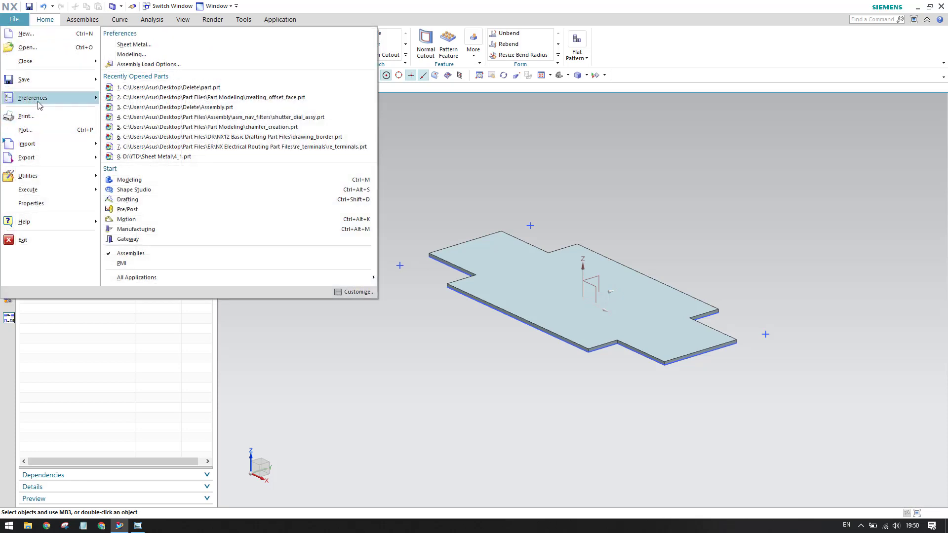
mouse_move(34, 101)
click(133, 64)
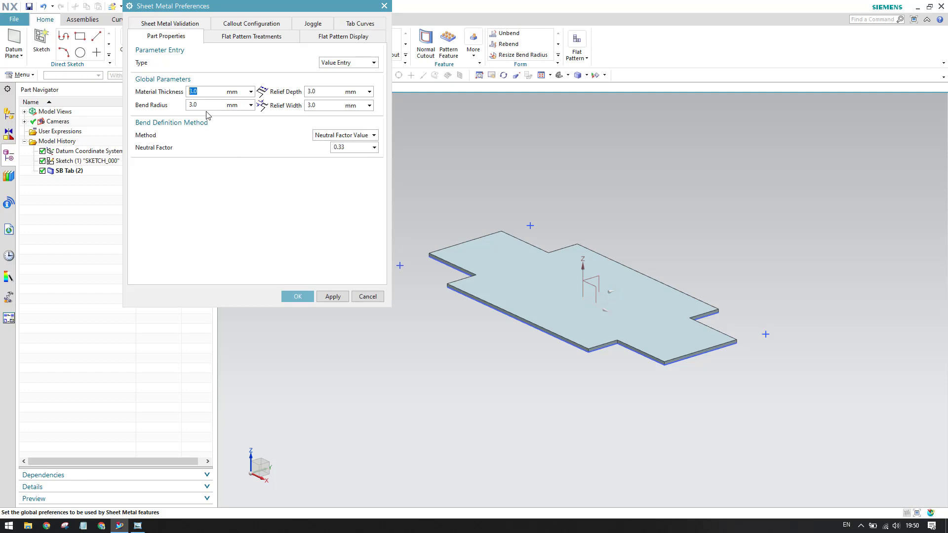
text(2)
key(Tab)
text(2)
click(295, 295)
Check the reference drawing and start a full-width Flange of 28.29 mm at 90° on one short end edge of the base.
click(138, 526)
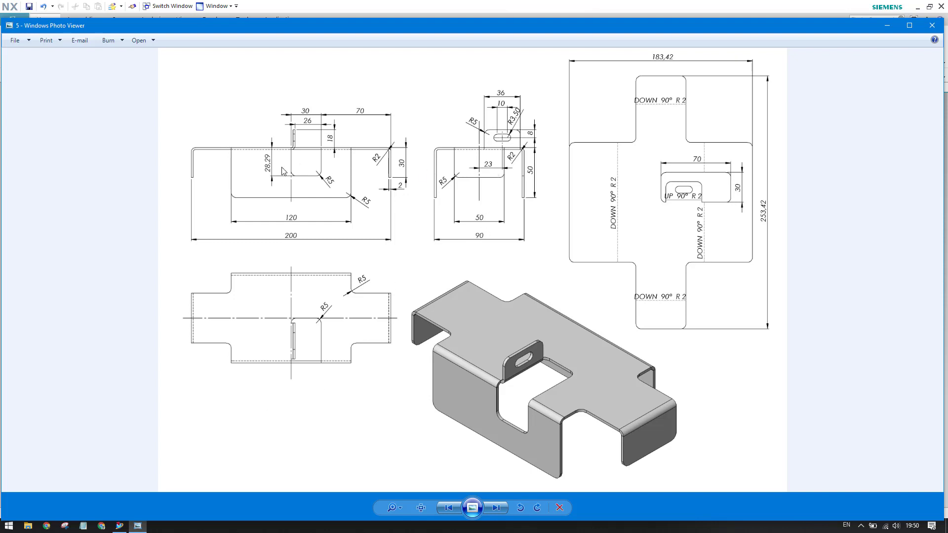
click(120, 527)
click(218, 51)
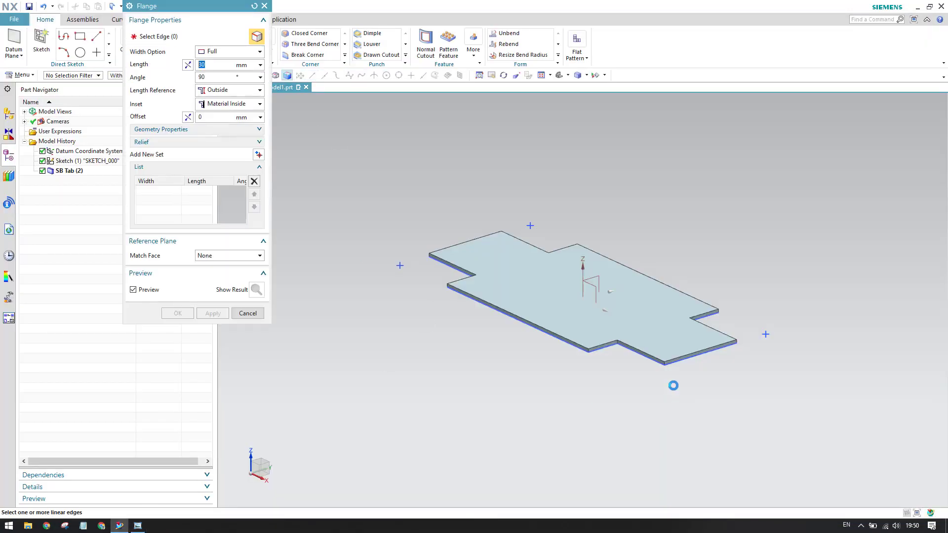
scroll(673, 384, up, 2)
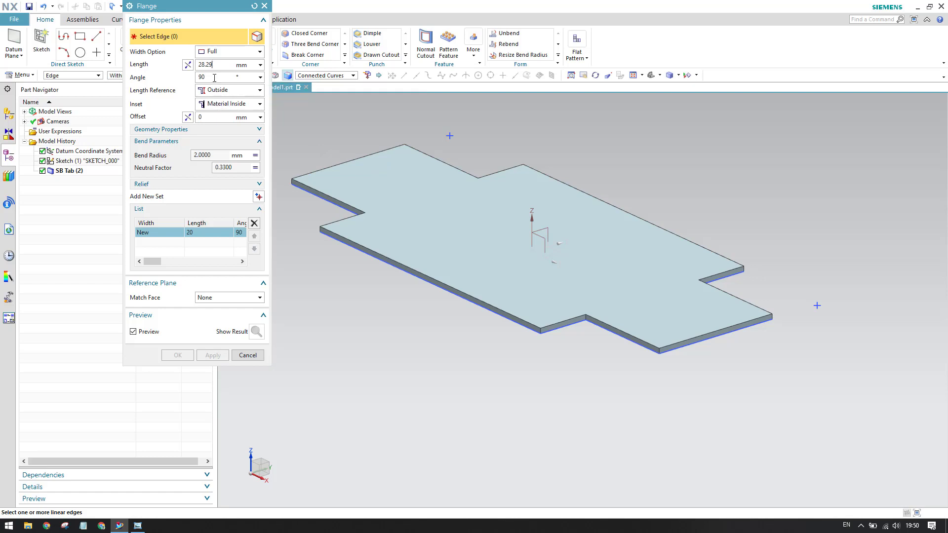
click(683, 346)
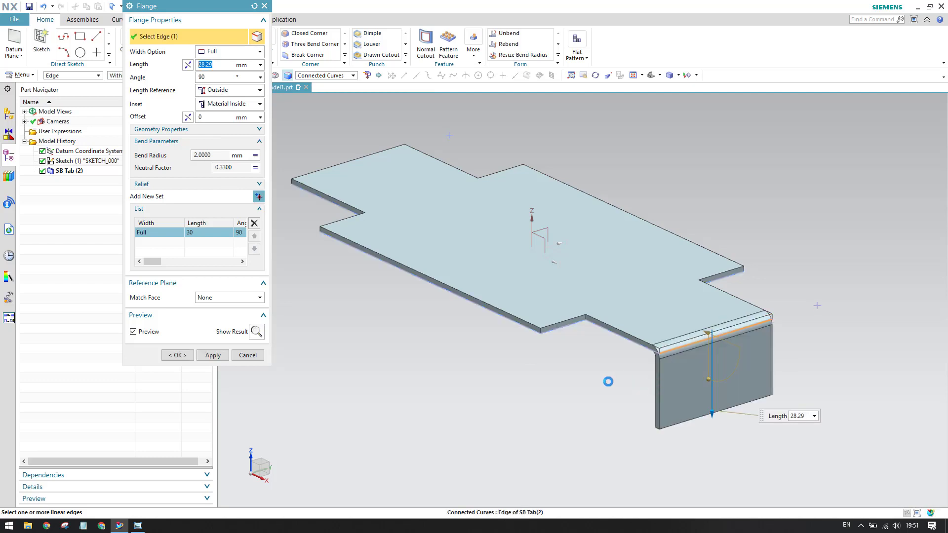
scroll(606, 377, down, 2)
middle_drag(572, 371, 629, 341)
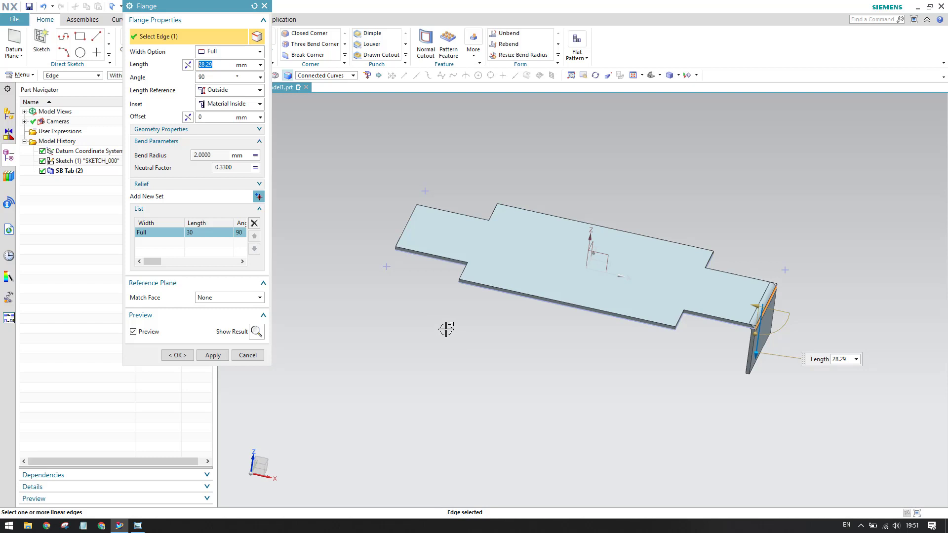
scroll(377, 275, up, 3)
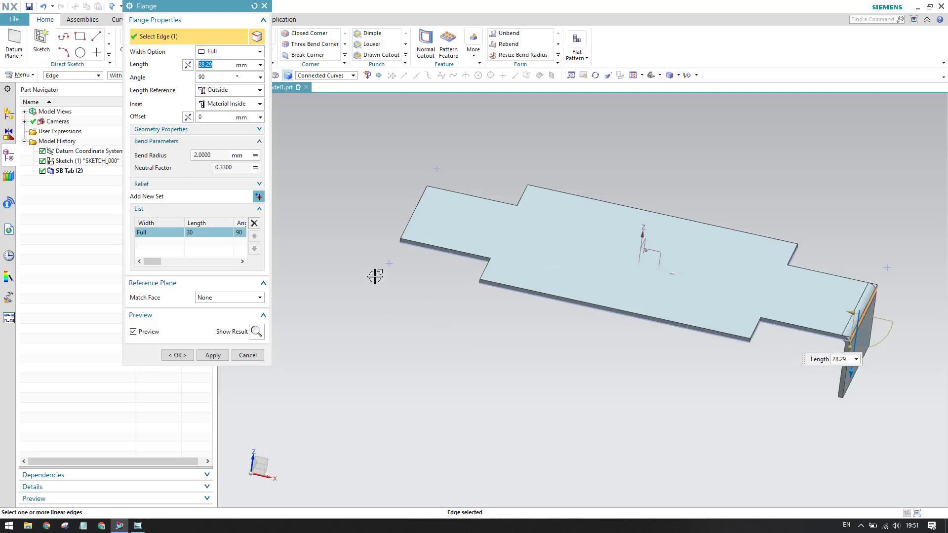
scroll(376, 277, down, 3)
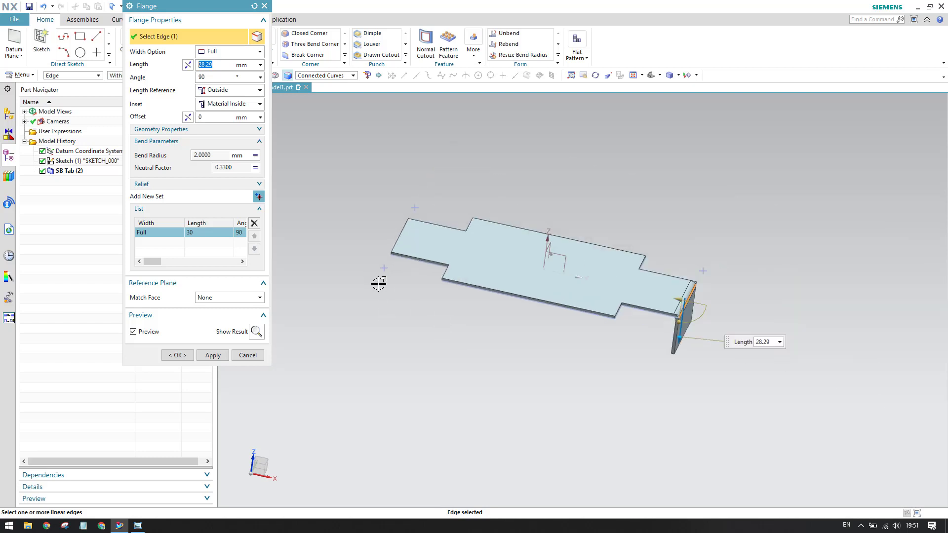
middle_drag(379, 283, 374, 260)
middle_drag(630, 260, 688, 292)
scroll(688, 291, up, 5)
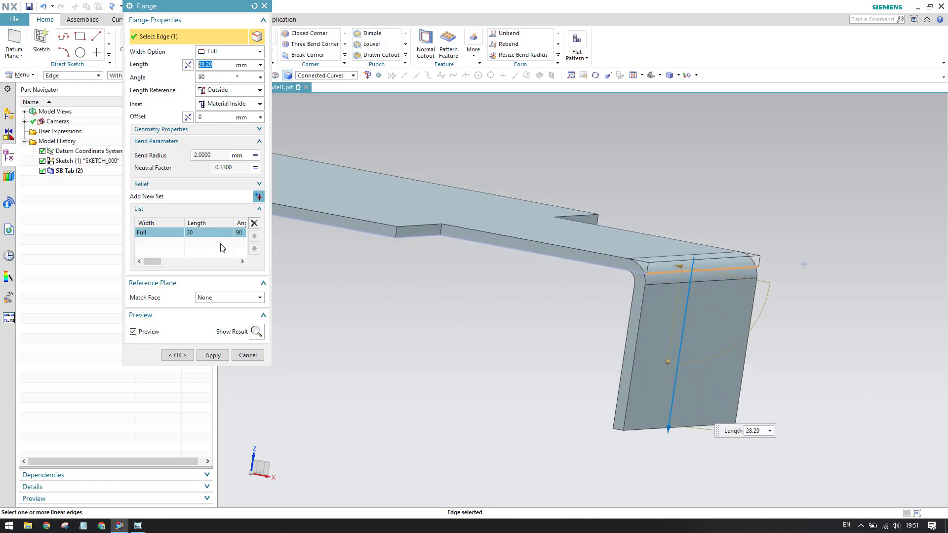
Add a second flange set of 28.29 mm on the opposite short end edge and create both flanges.
click(259, 197)
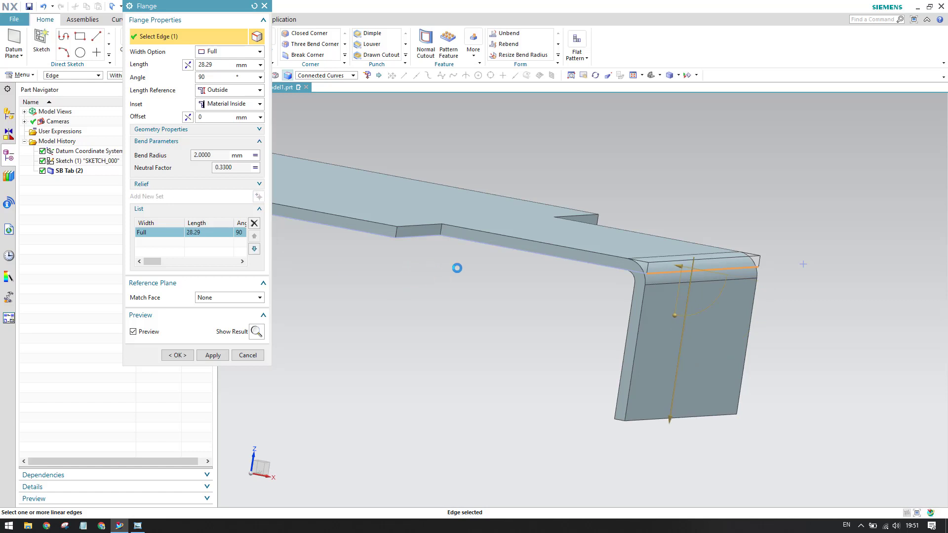
scroll(498, 266, down, 1)
middle_drag(499, 265, 339, 229)
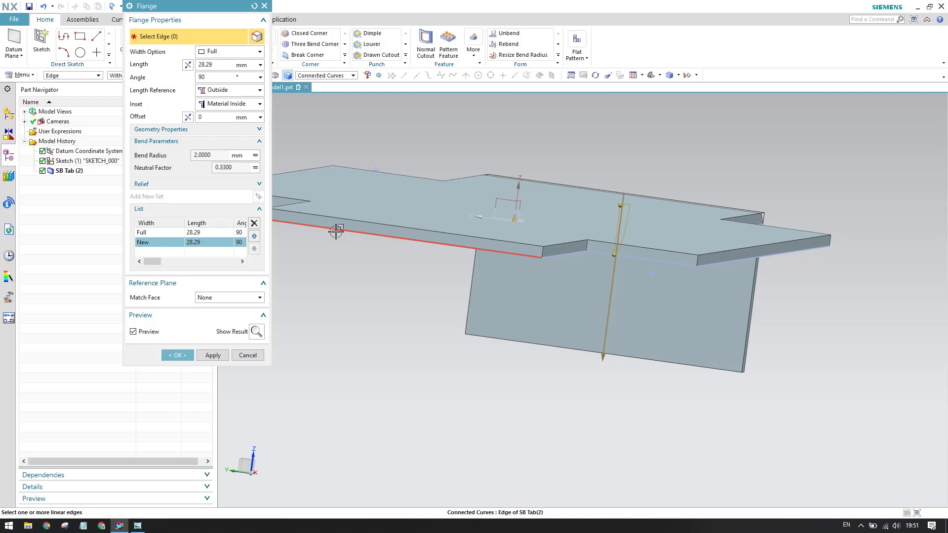
click(336, 230)
middle_drag(518, 276, 473, 300)
scroll(323, 336, up, 2)
scroll(414, 247, down, 3)
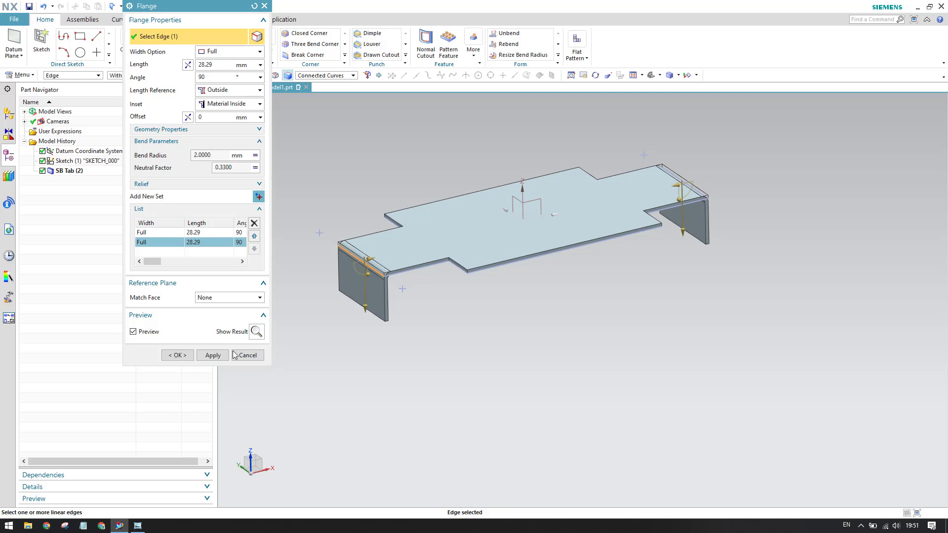
click(178, 355)
Check the reference drawing and start a new Flange on both 120 mm side edges of the base.
scroll(364, 269, up, 5)
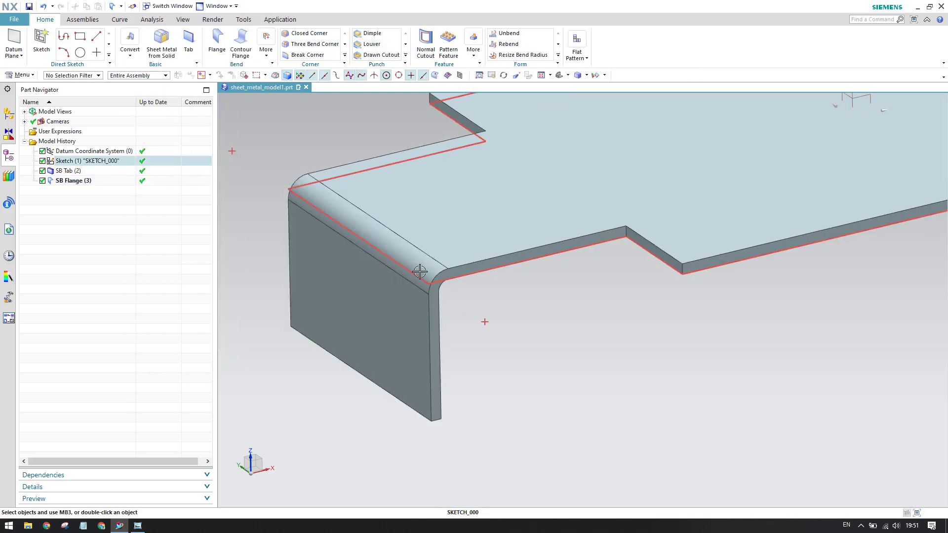
scroll(434, 296, down, 5)
middle_drag(442, 306, 402, 307)
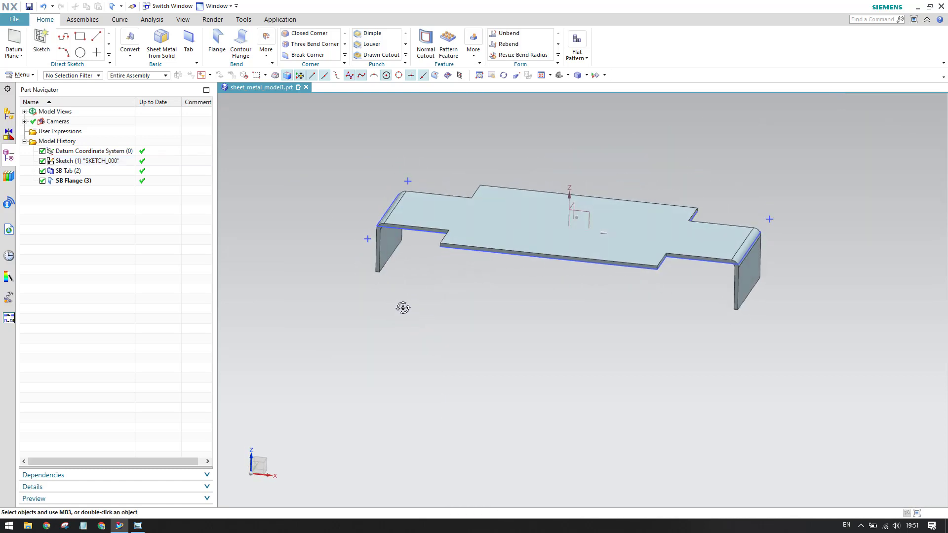
click(138, 526)
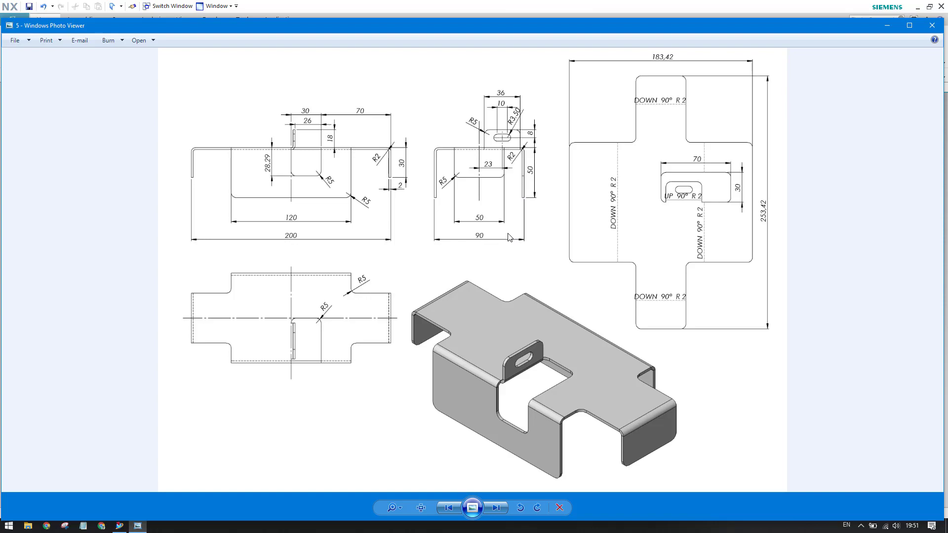
click(887, 26)
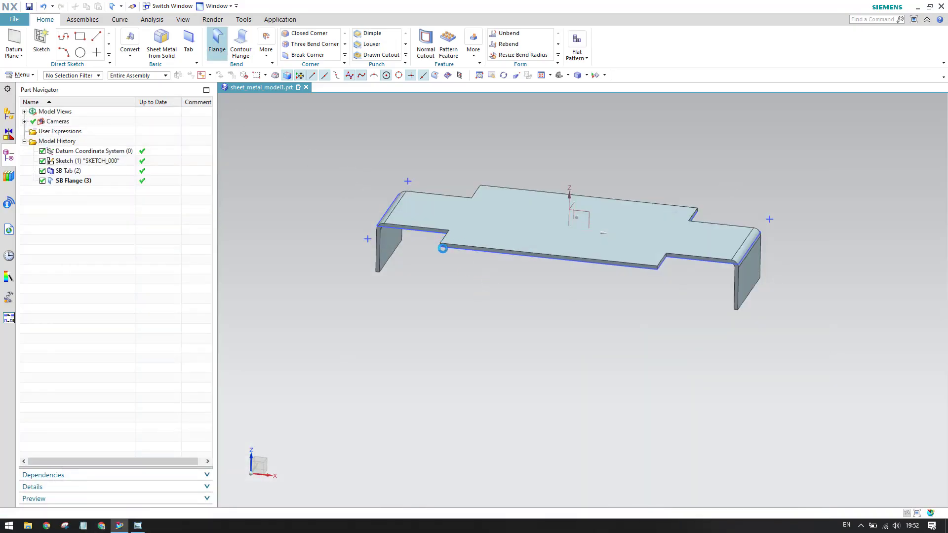
key(F4)
scroll(439, 244, down, 3)
click(444, 252)
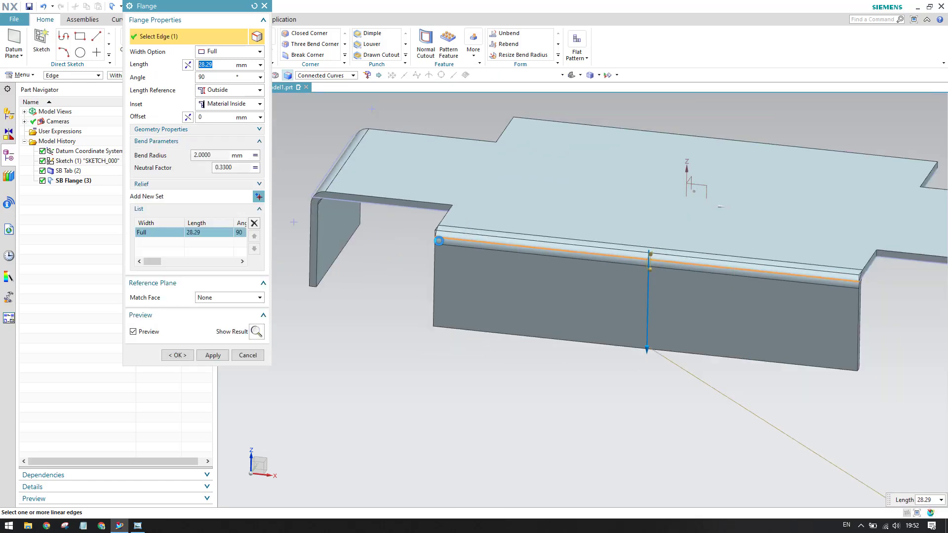
scroll(438, 241, up, 3)
middle_drag(434, 242, 513, 261)
scroll(499, 248, down, 5)
click(492, 244)
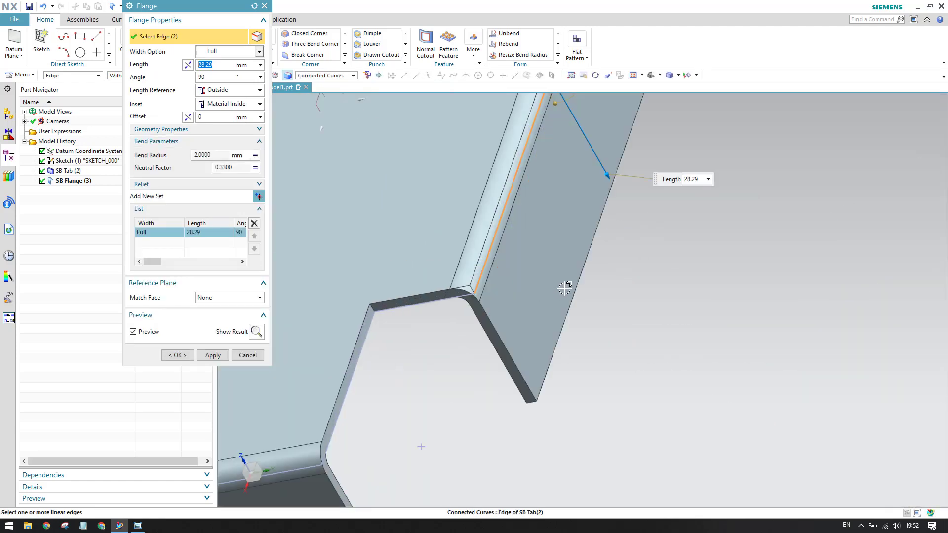
scroll(567, 279, up, 5)
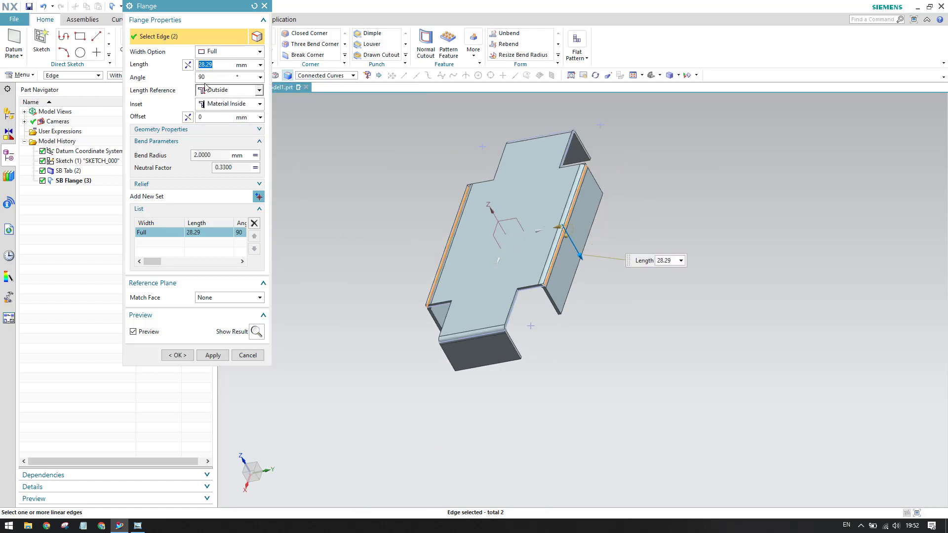
Set the side flanges' length to 50 mm and create them.
text(5)
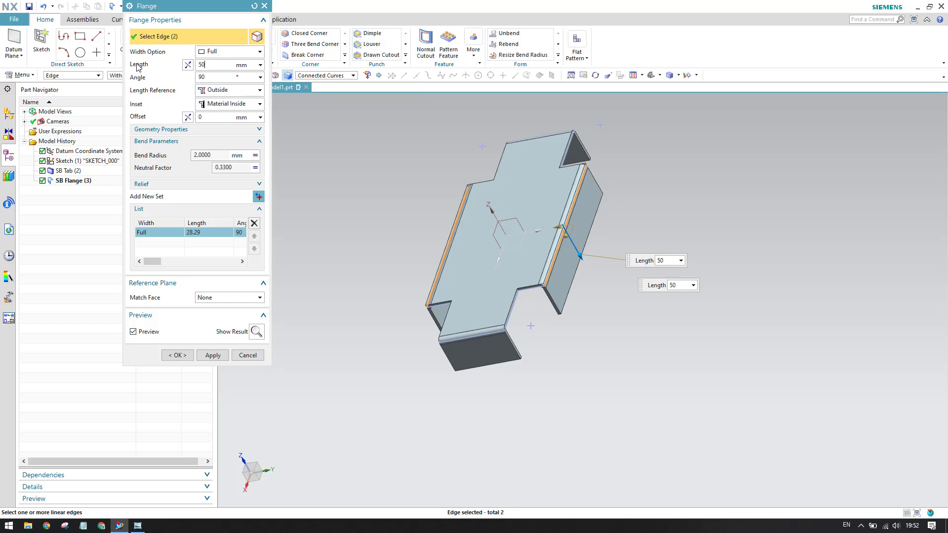
text(0)
key(Return)
middle_drag(427, 245, 502, 202)
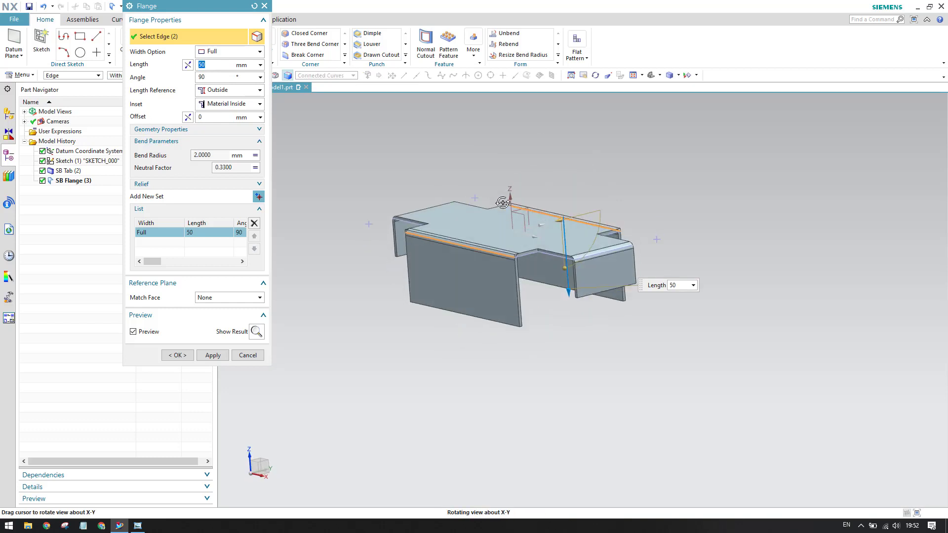
click(177, 354)
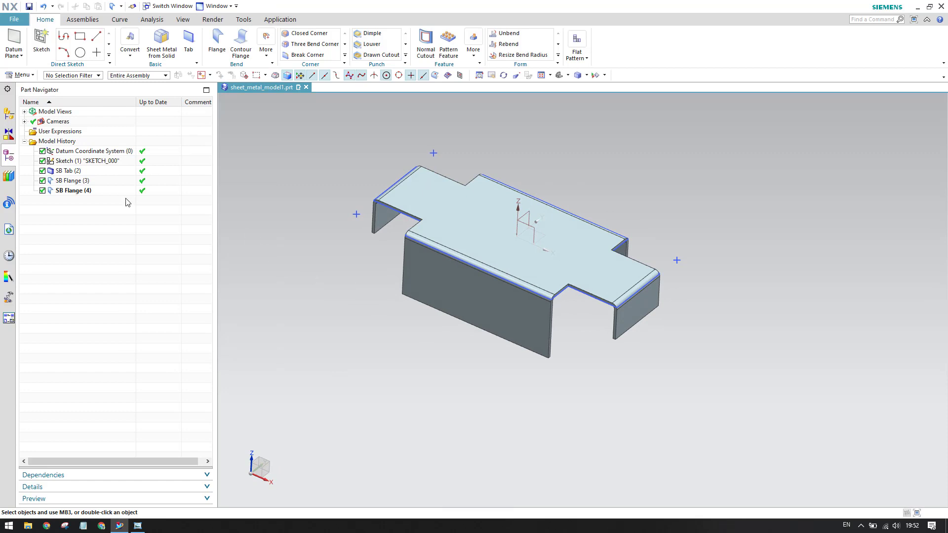
Hide the base profile sketch and compare the flanged model with the reference drawing.
right_click(87, 162)
click(95, 258)
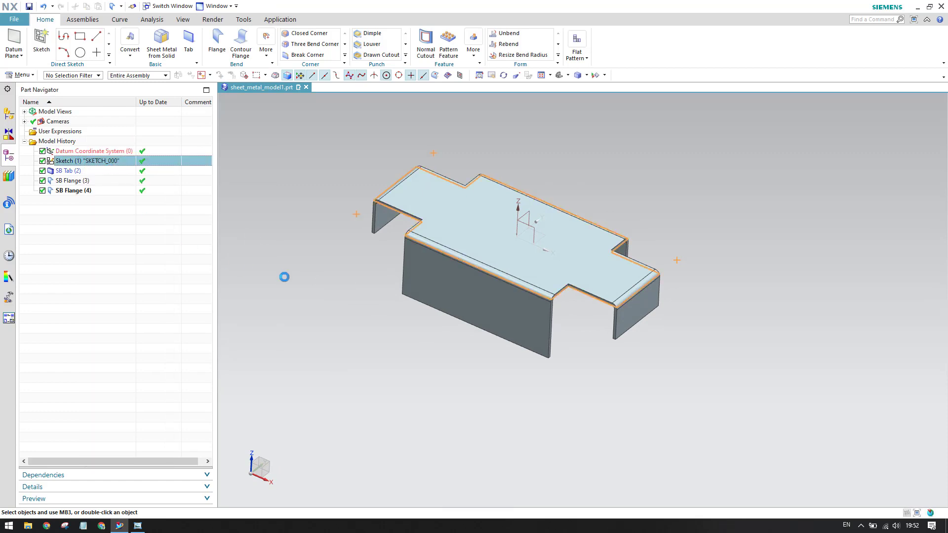
scroll(334, 266, up, 2)
shift+middle_drag(334, 266, 399, 293)
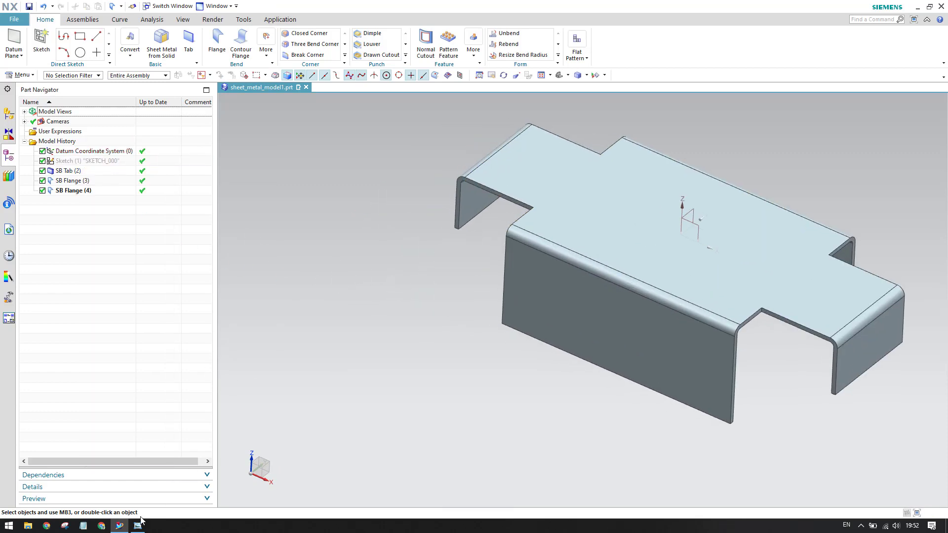
click(132, 529)
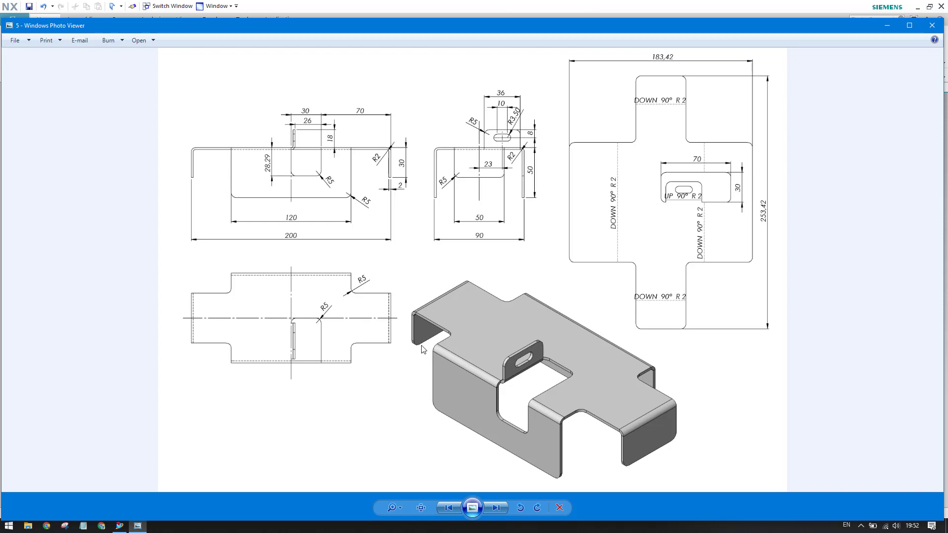
click(141, 524)
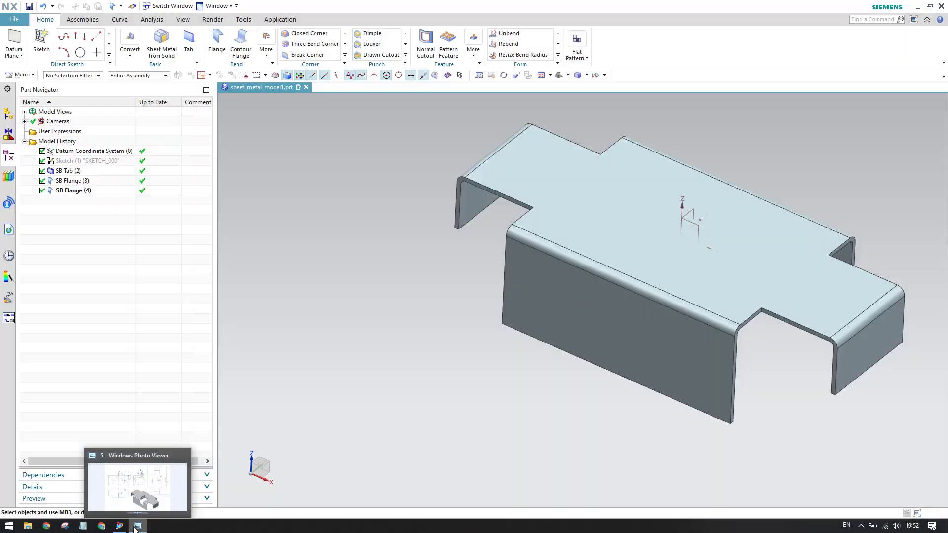
Unbend the front 120 mm side flange, keeping the base's top face stationary.
scroll(368, 267, down, 2)
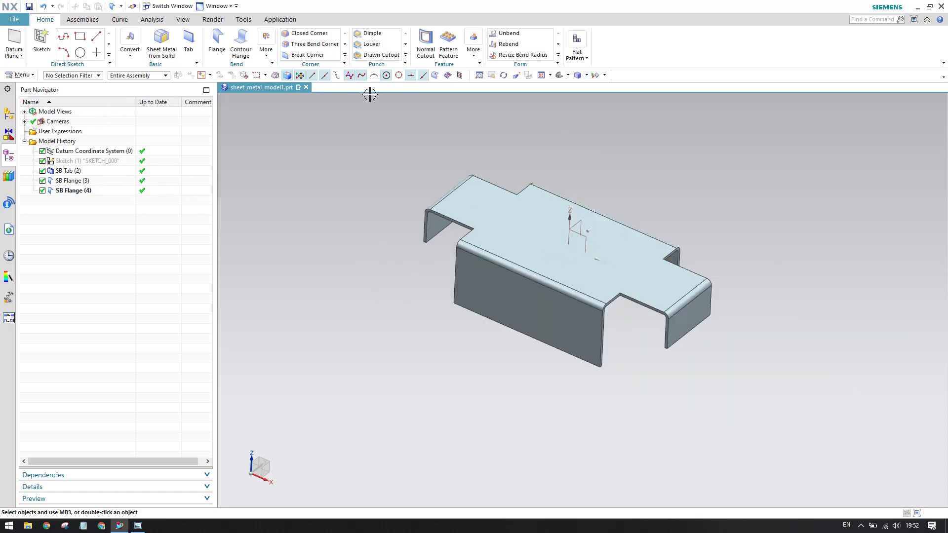
click(507, 33)
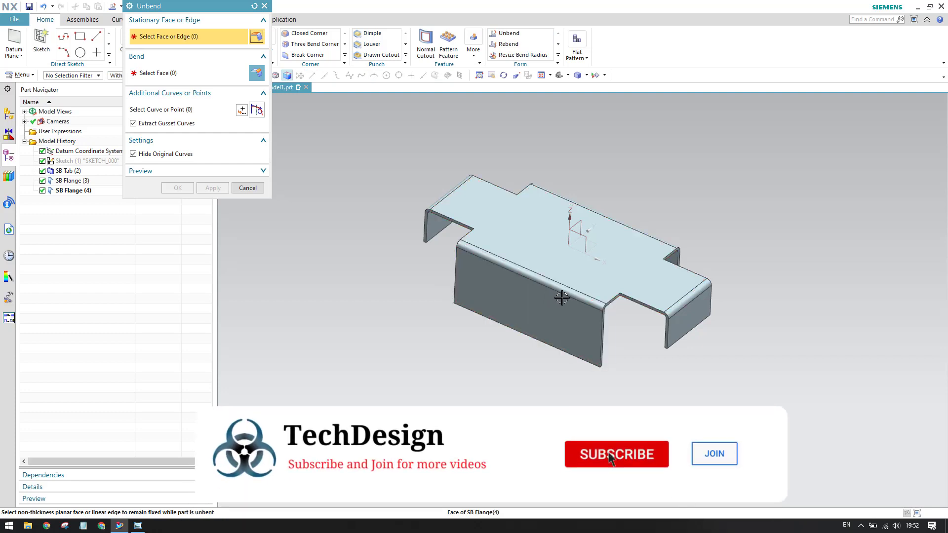
click(575, 279)
scroll(577, 319, up, 2)
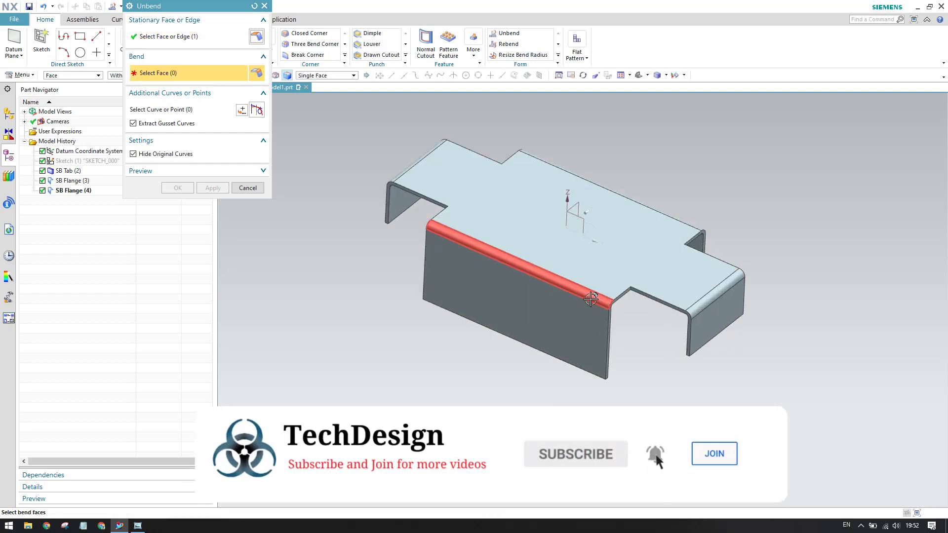
click(589, 302)
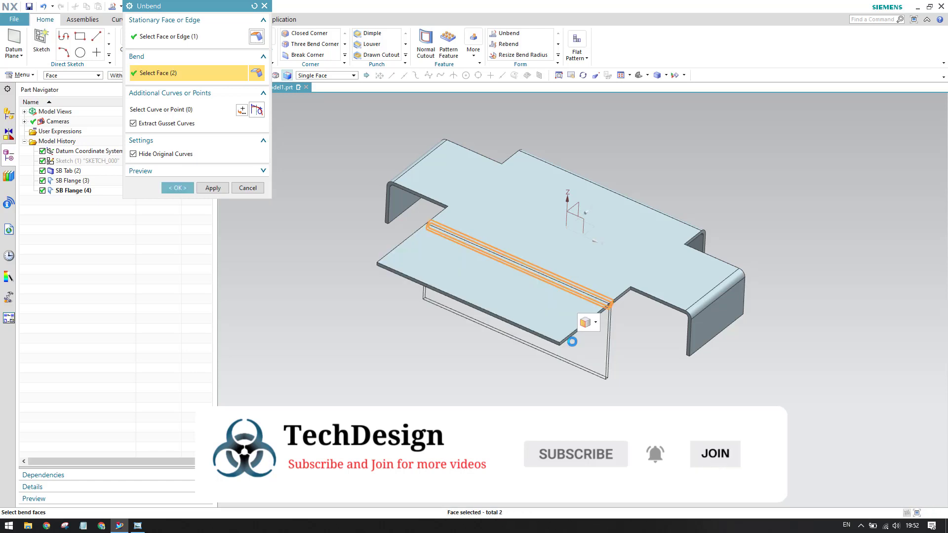
click(183, 190)
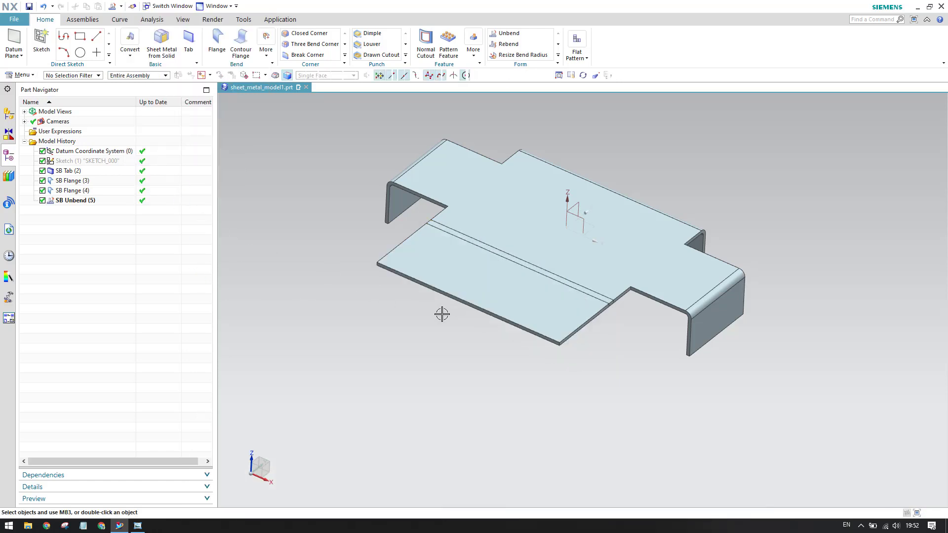
Start a sketch on the base's top face and check the cutout dimensions in the reference drawing.
middle_drag(454, 286, 478, 296)
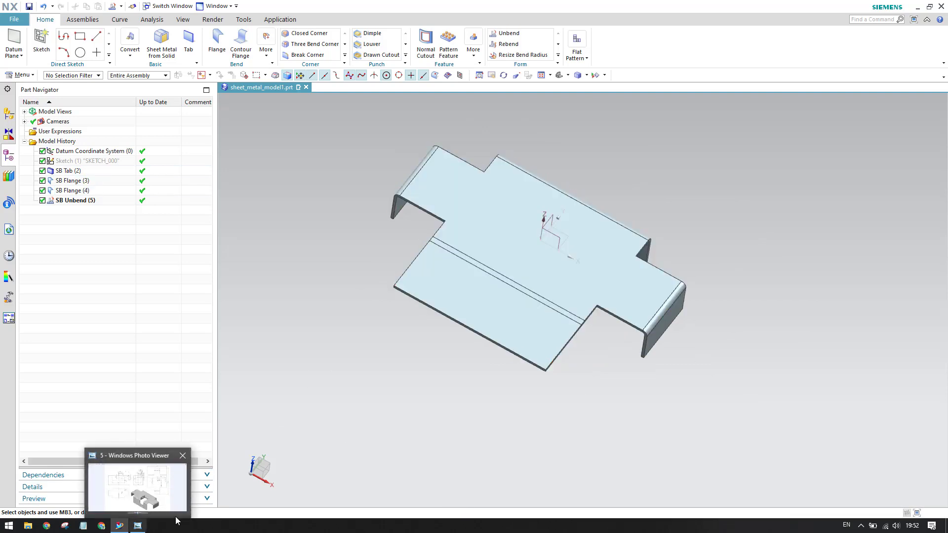
click(143, 527)
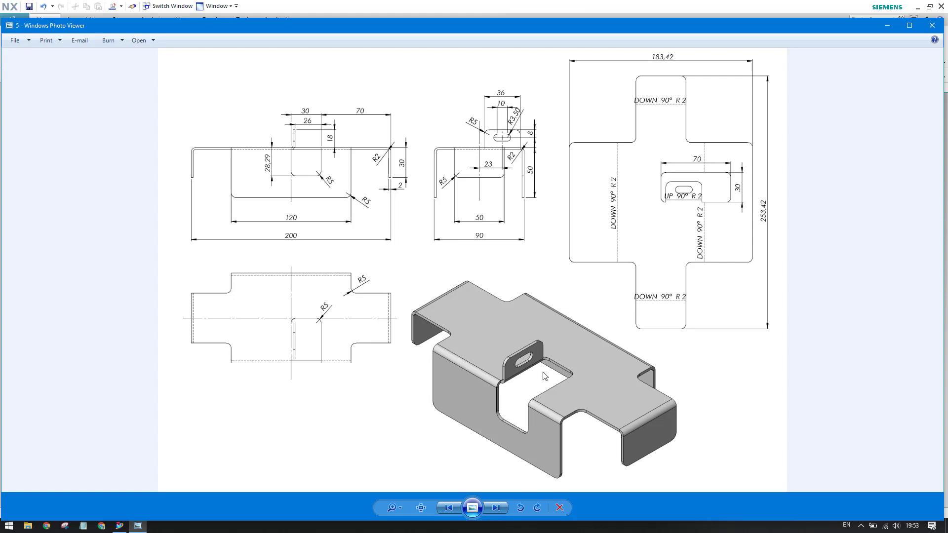
click(886, 25)
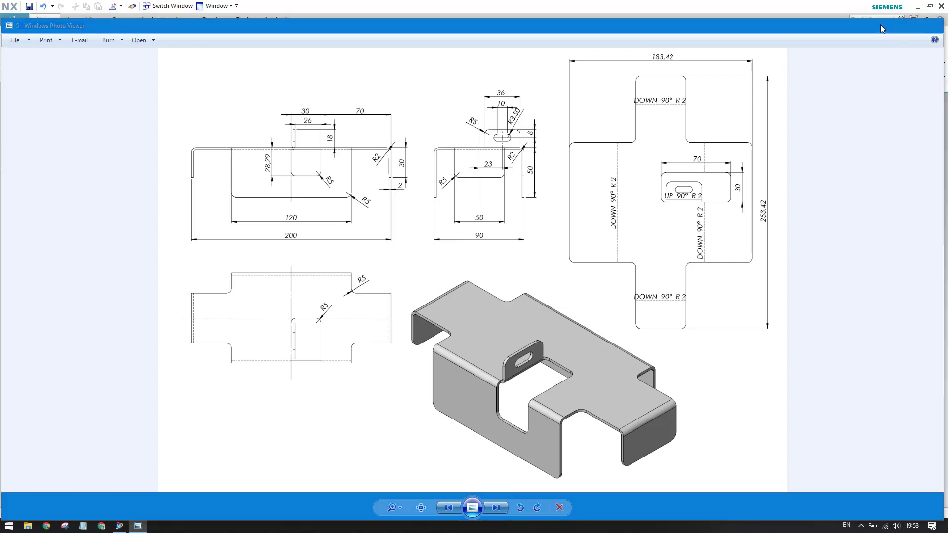
click(43, 53)
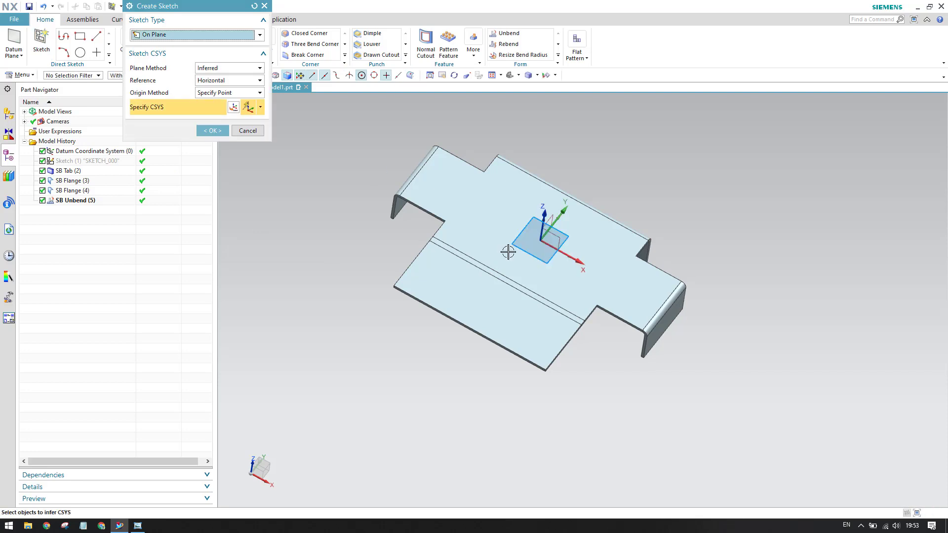
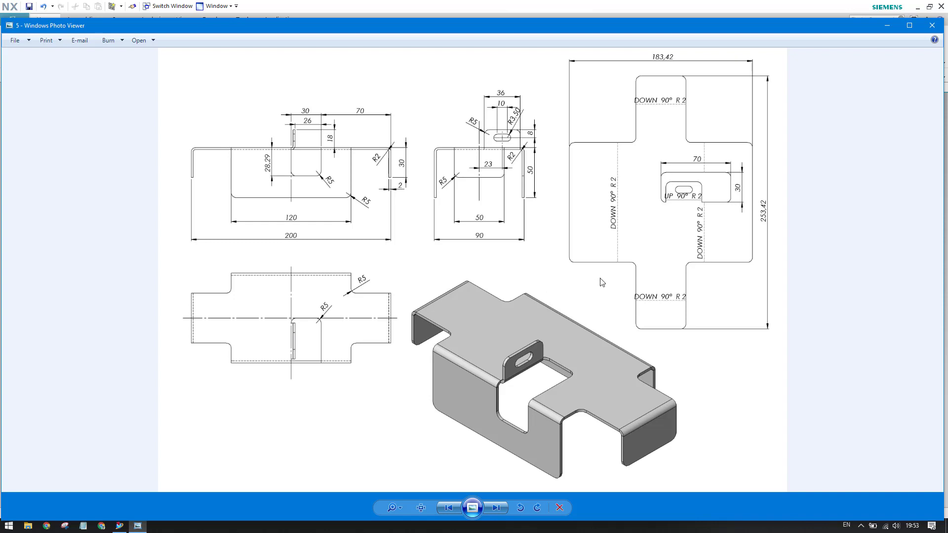
click(882, 28)
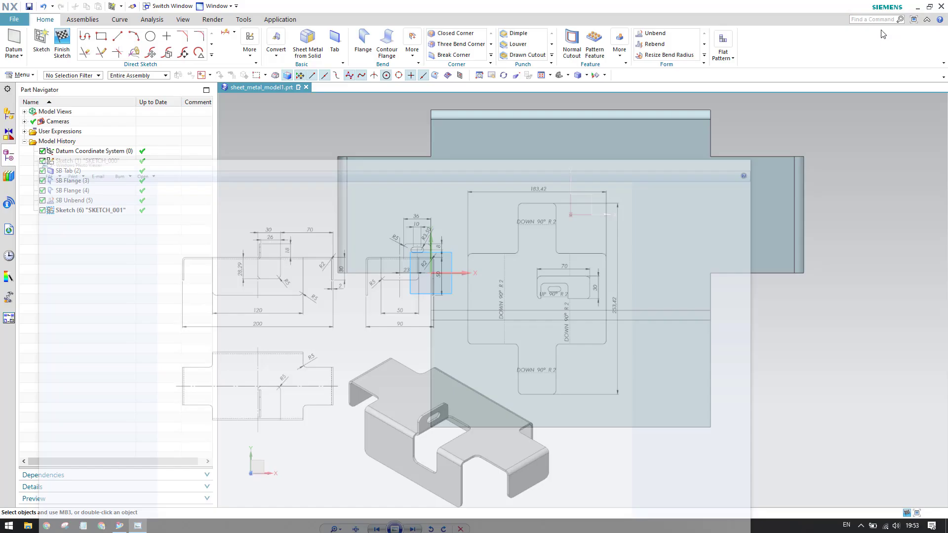
Sketch a rectangle about 58 mm long running from the base across the bend onto the unfolded flange.
click(101, 36)
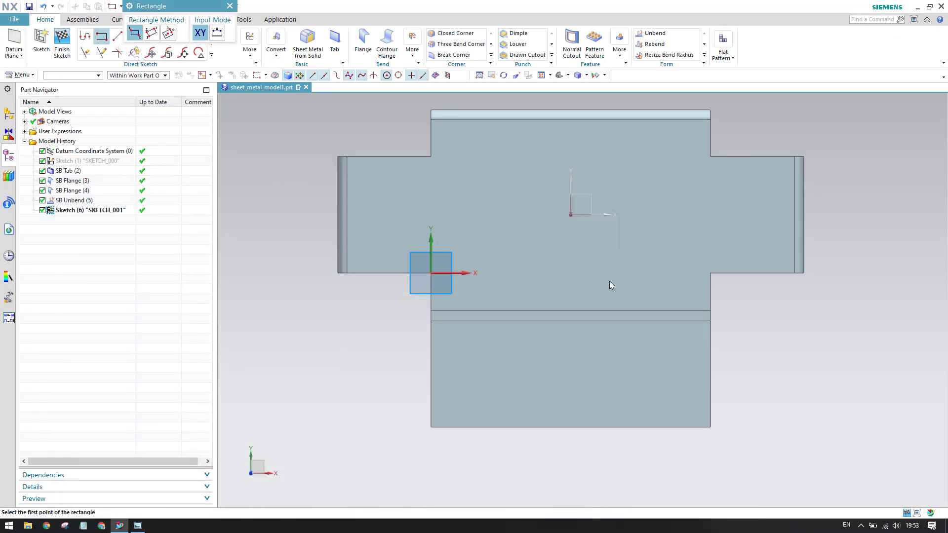
click(573, 239)
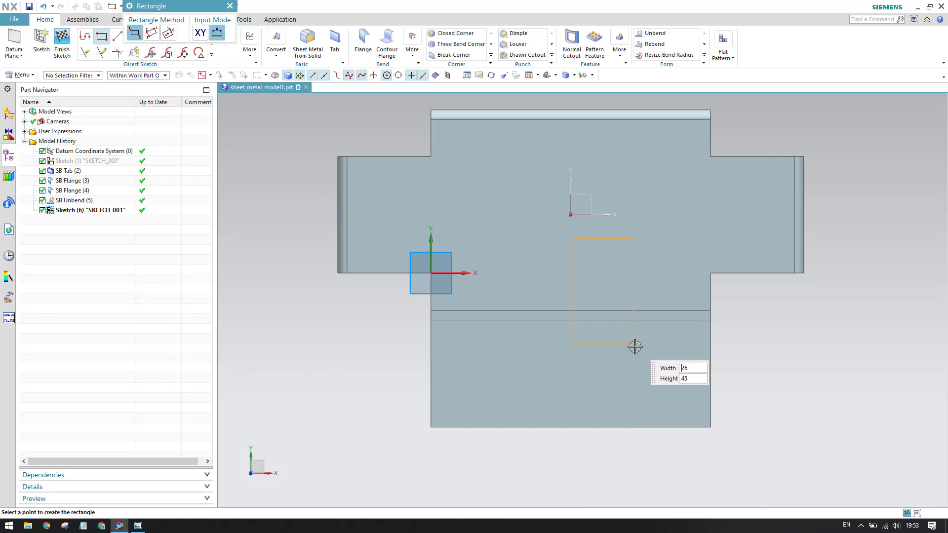
click(636, 373)
key(Escape)
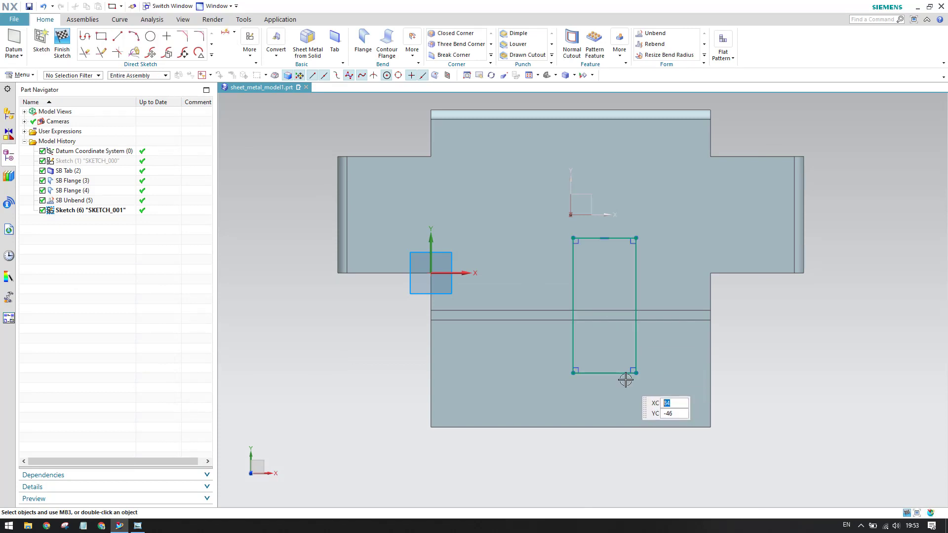
Dimension the rectangle 70 mm long across the bend and 30 mm wide along it.
key(d)
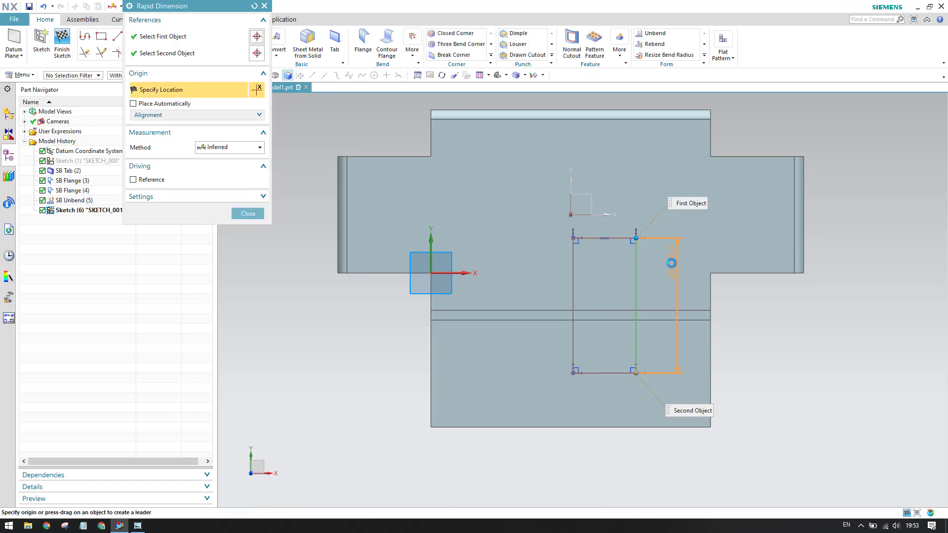
click(661, 306)
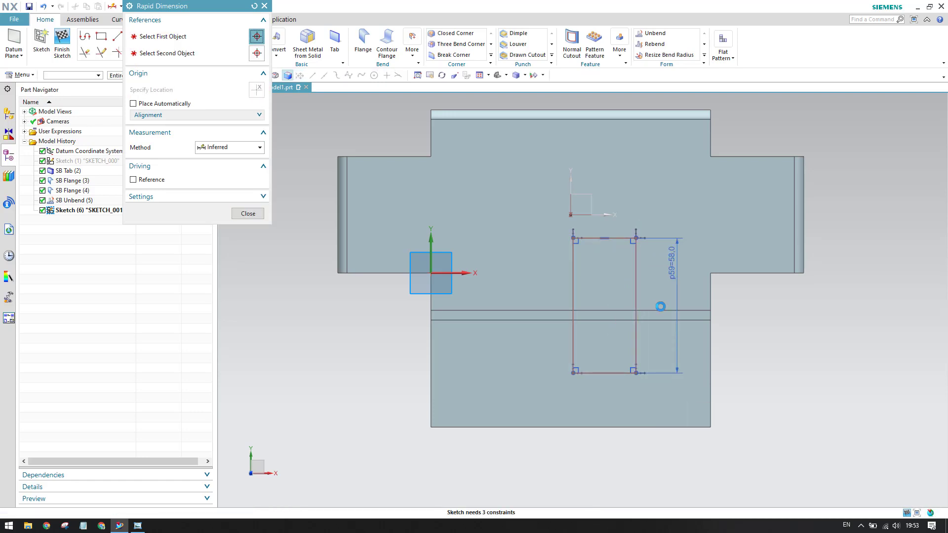
text(70)
key(Return)
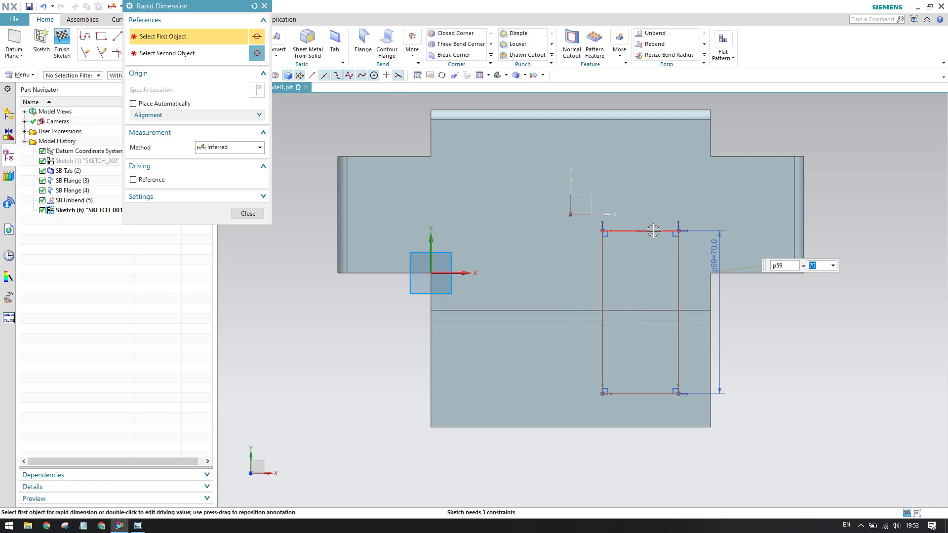
click(653, 231)
click(651, 183)
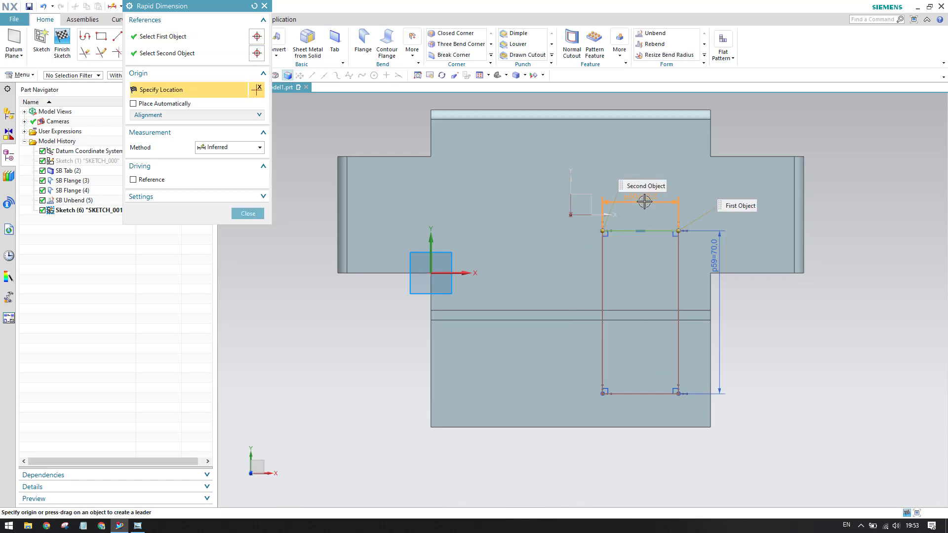
click(645, 205)
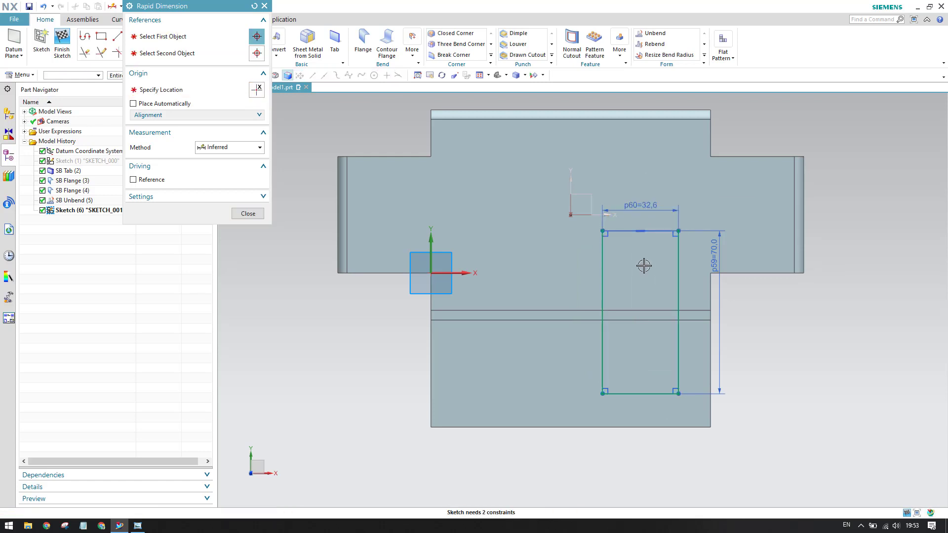
text(30)
key(Return)
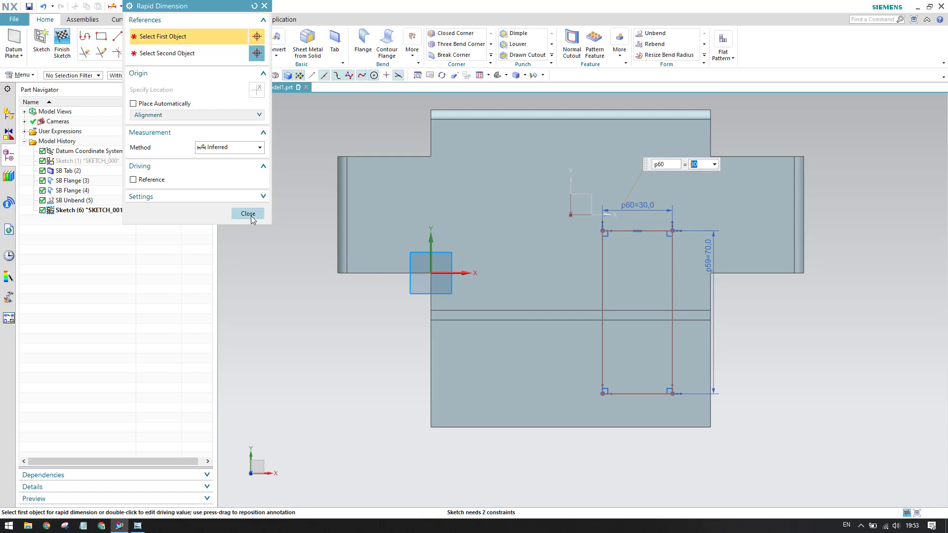
click(247, 213)
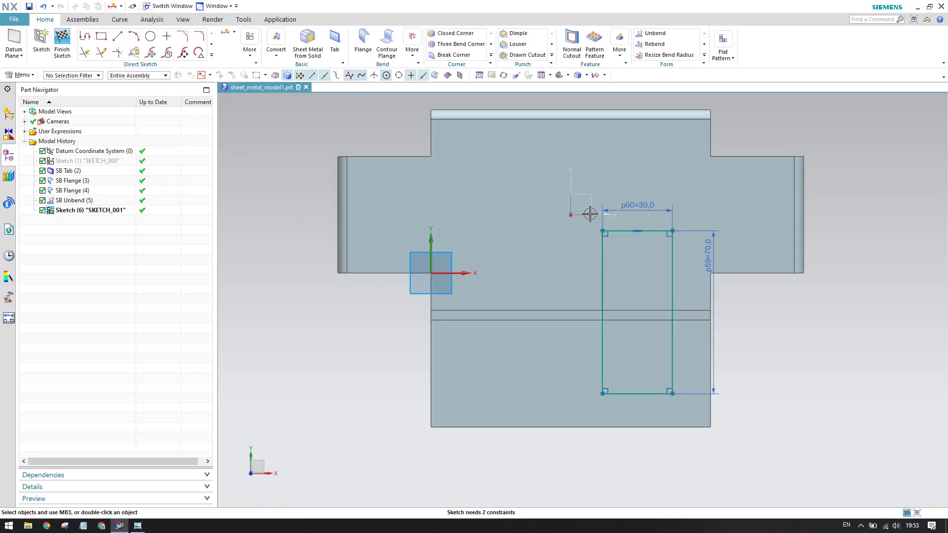
Constrain the rectangle's inner corner to the datum axes at the base's centre and finish the sketch.
key(c)
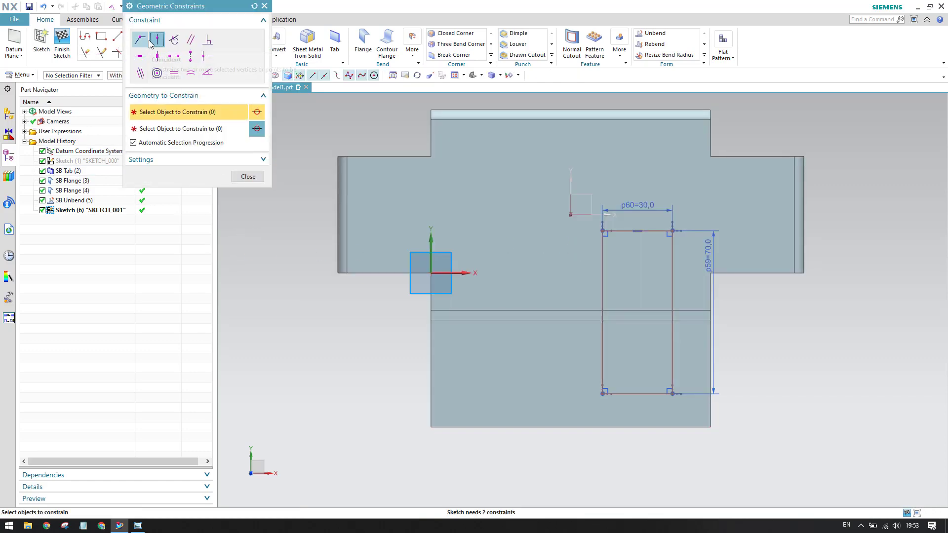
click(599, 232)
click(592, 213)
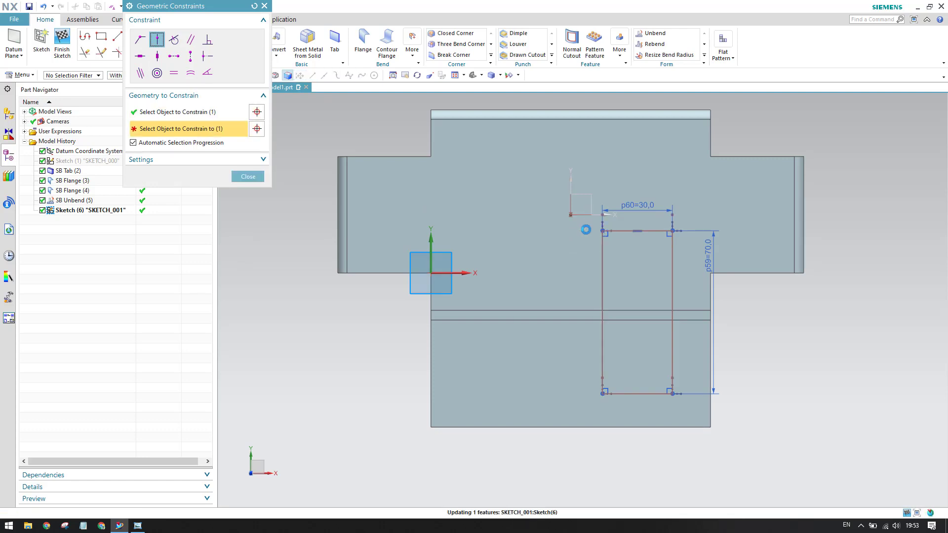
click(604, 216)
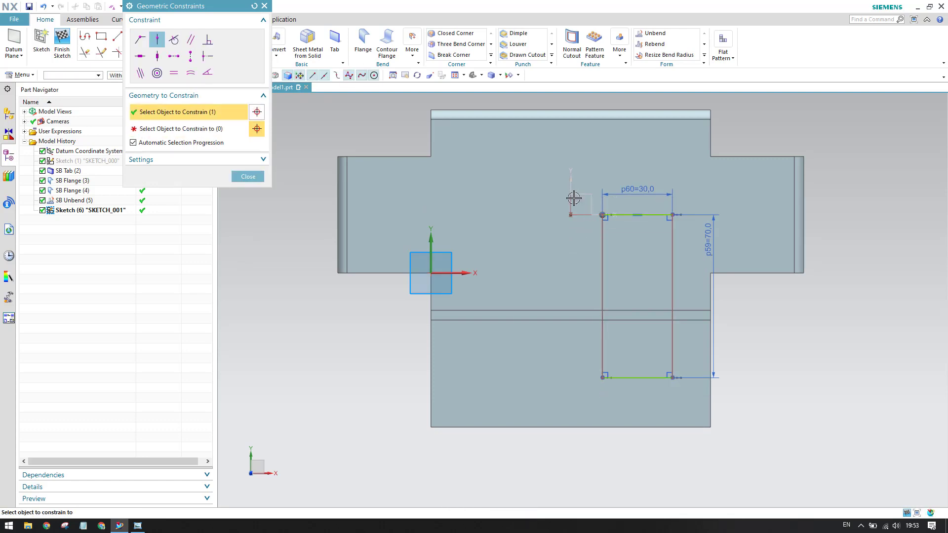
click(570, 215)
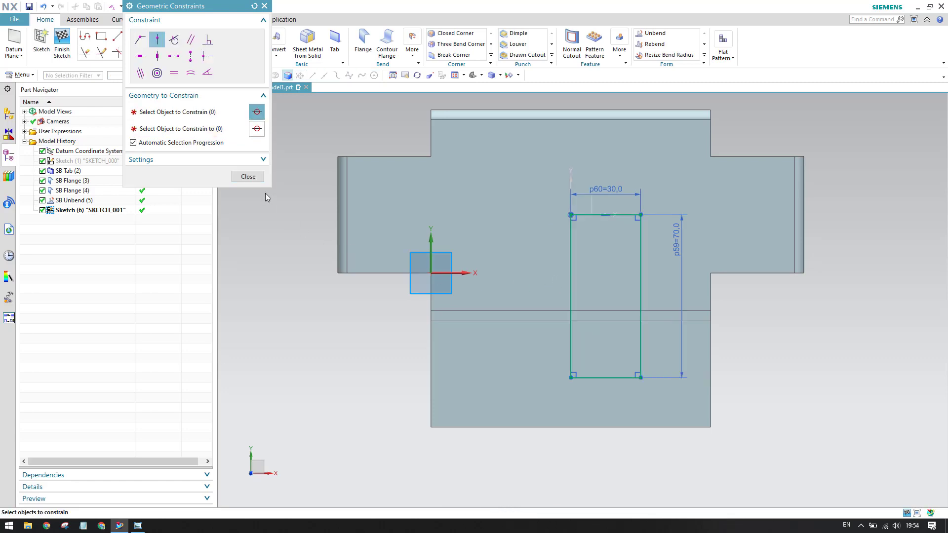
click(246, 176)
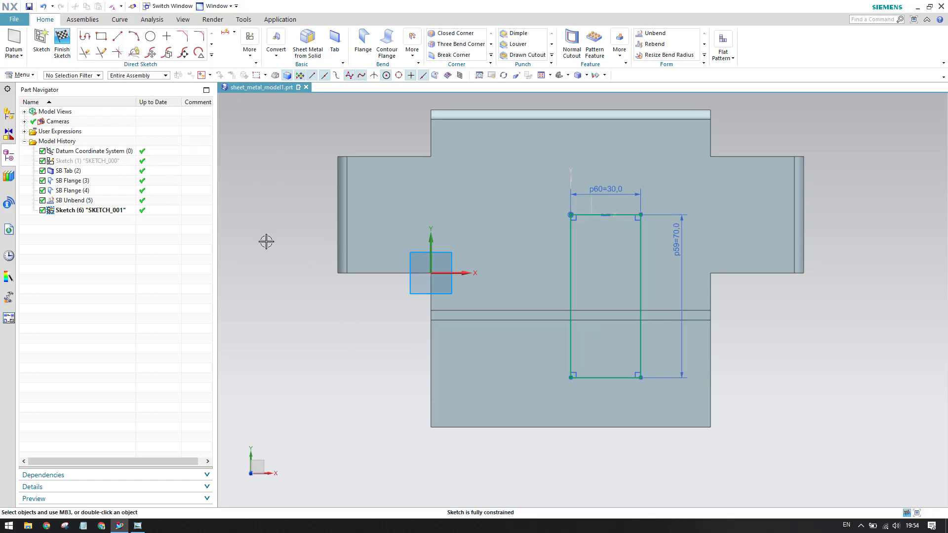
click(64, 52)
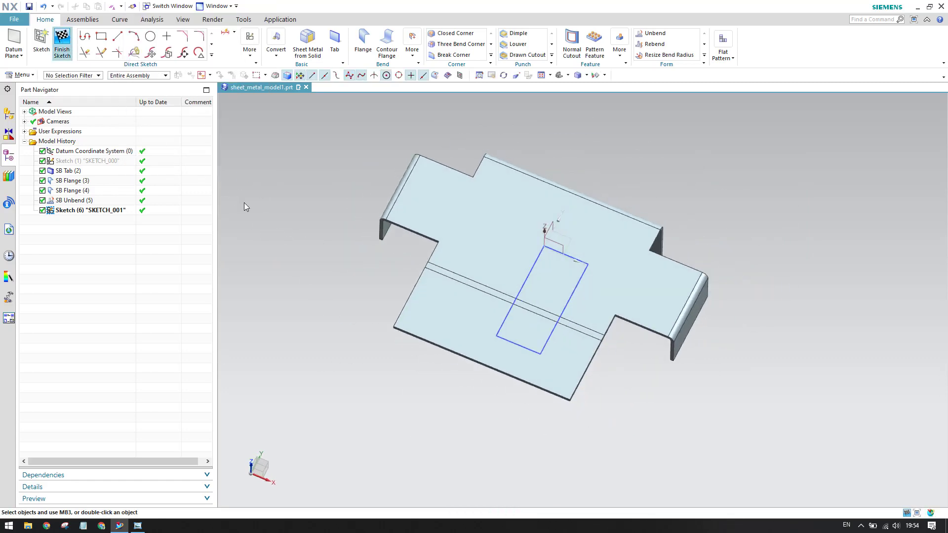
Create a Normal Cutout from the 30 × 70 mm rectangle sketch, using the Thickness cut method and a depth of 50.5 mm.
click(426, 41)
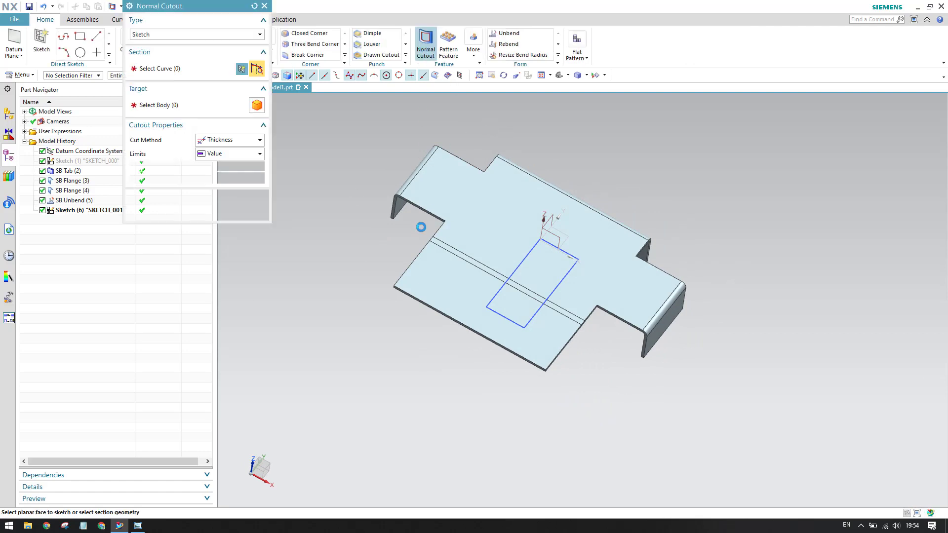
click(111, 212)
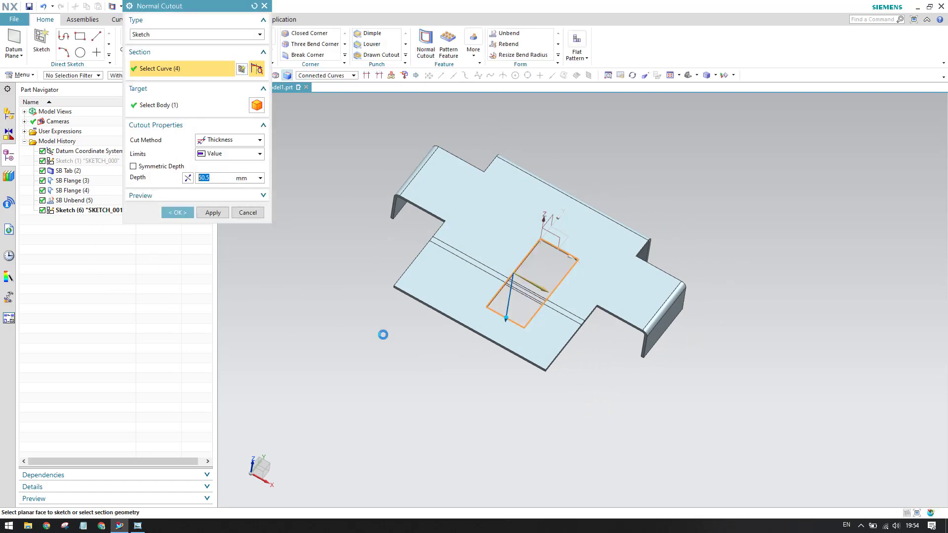
scroll(423, 325, up, 3)
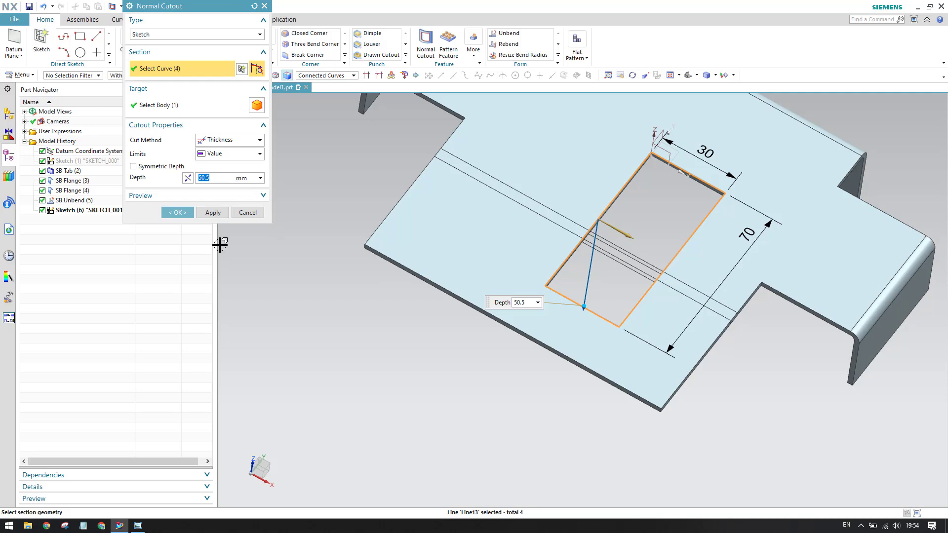
click(177, 212)
middle_drag(535, 271, 529, 243)
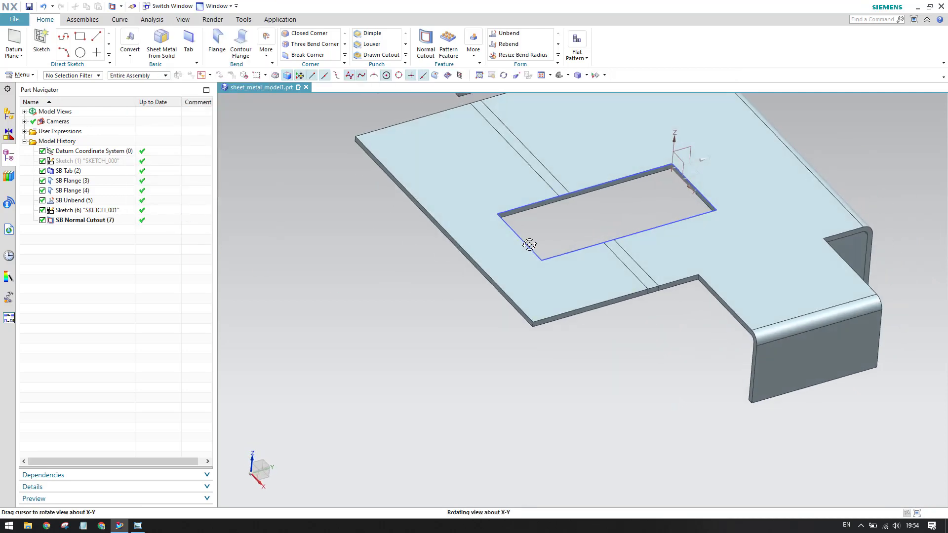
scroll(523, 303, down, 3)
scroll(513, 64, down, 1)
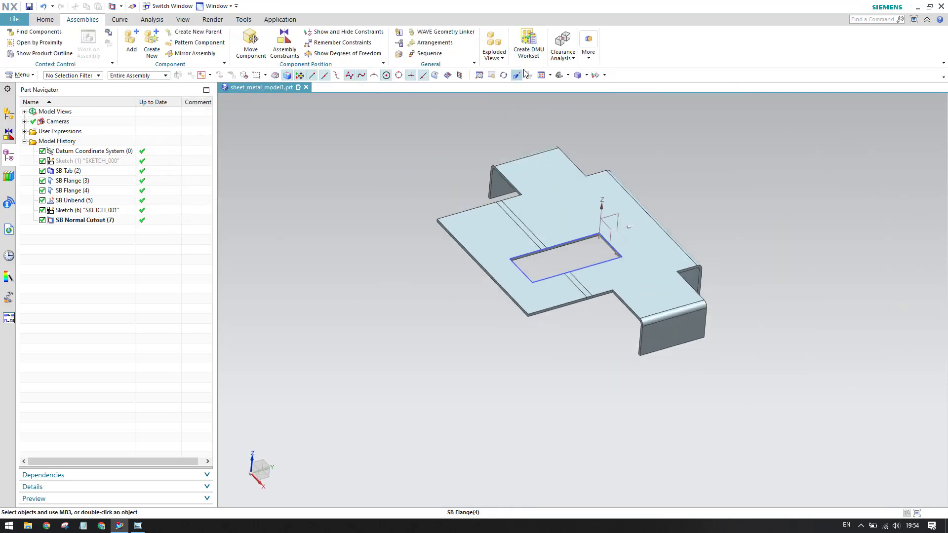
Rebend the unfolded side flange by selecting its bend faces beside the rectangular cutout.
click(47, 19)
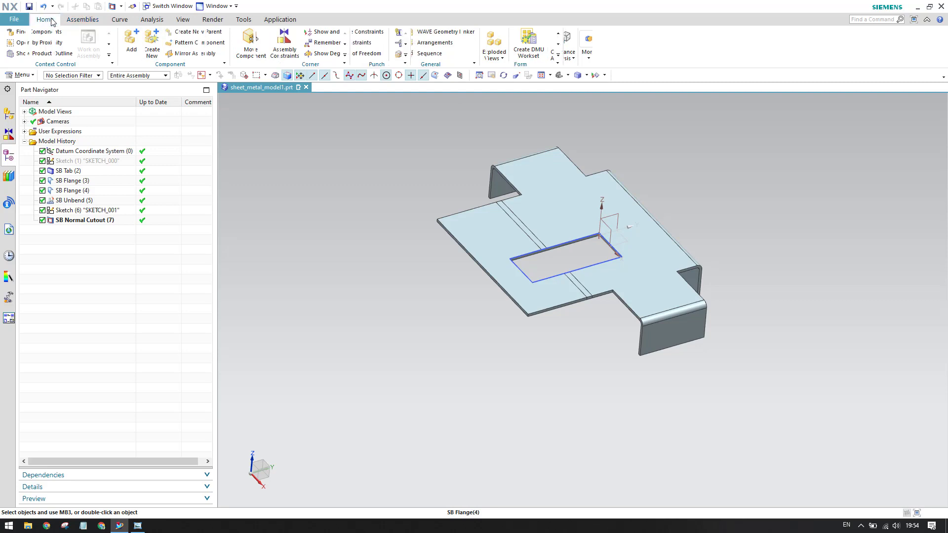
click(508, 43)
scroll(542, 242, up, 3)
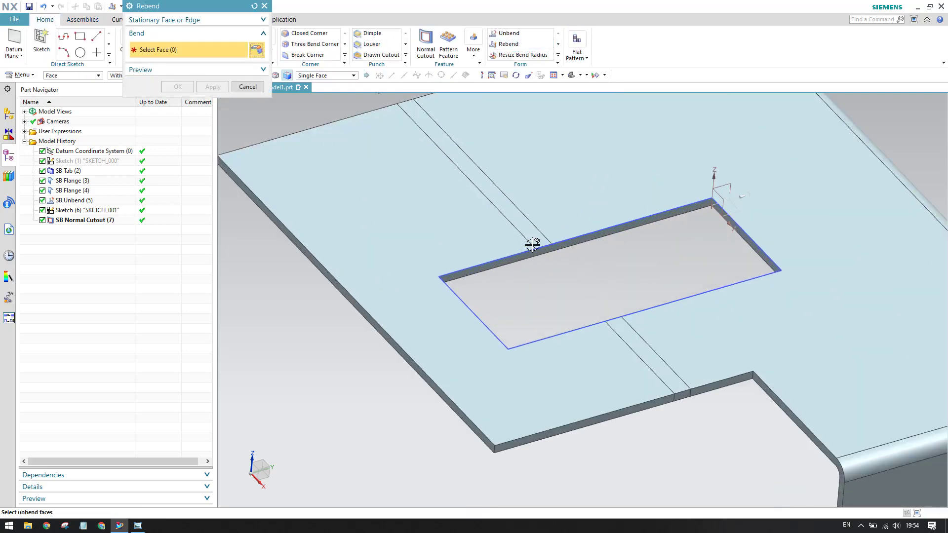
click(523, 226)
middle_drag(523, 227, 535, 246)
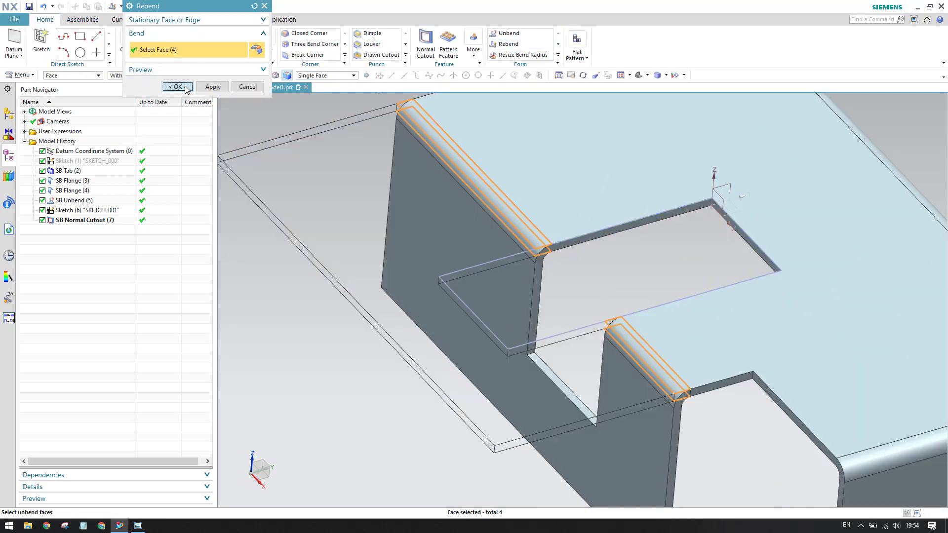
click(177, 86)
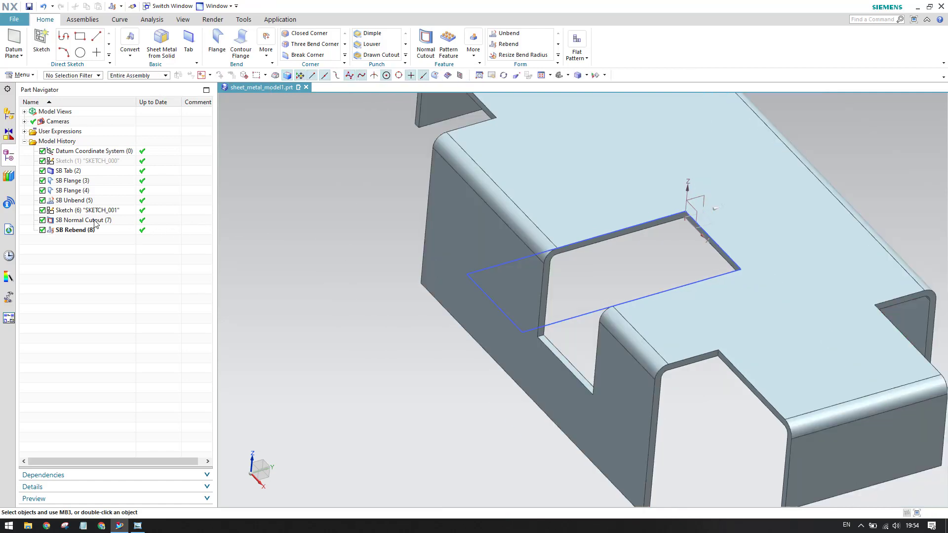
Hide the rectangular cutout sketch so only the bent bracket is displayed.
right_click(91, 215)
click(115, 208)
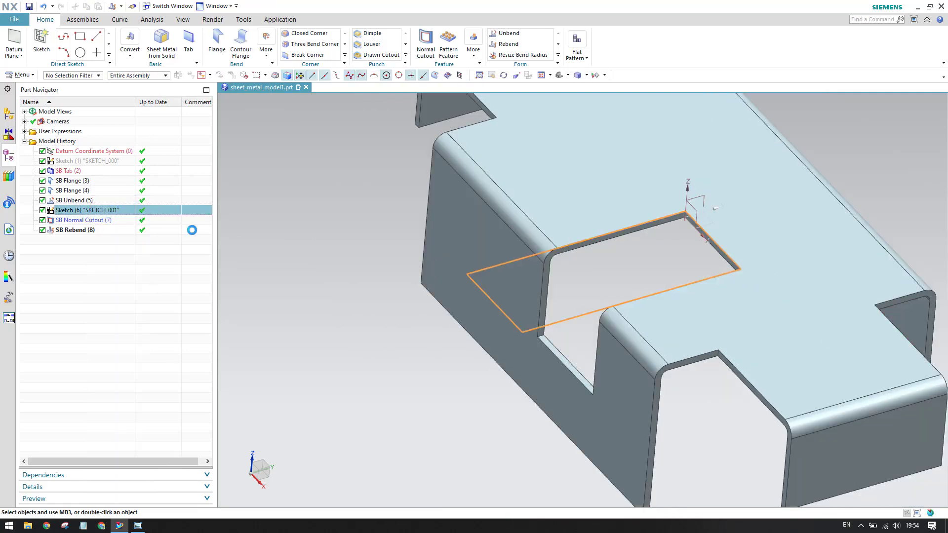
shift+middle_drag(635, 250, 584, 247)
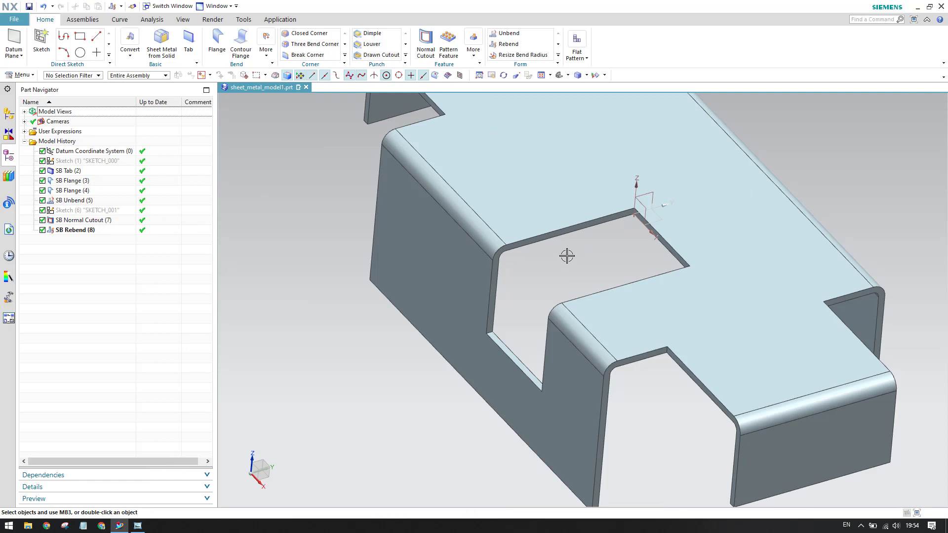
scroll(558, 257, up, 2)
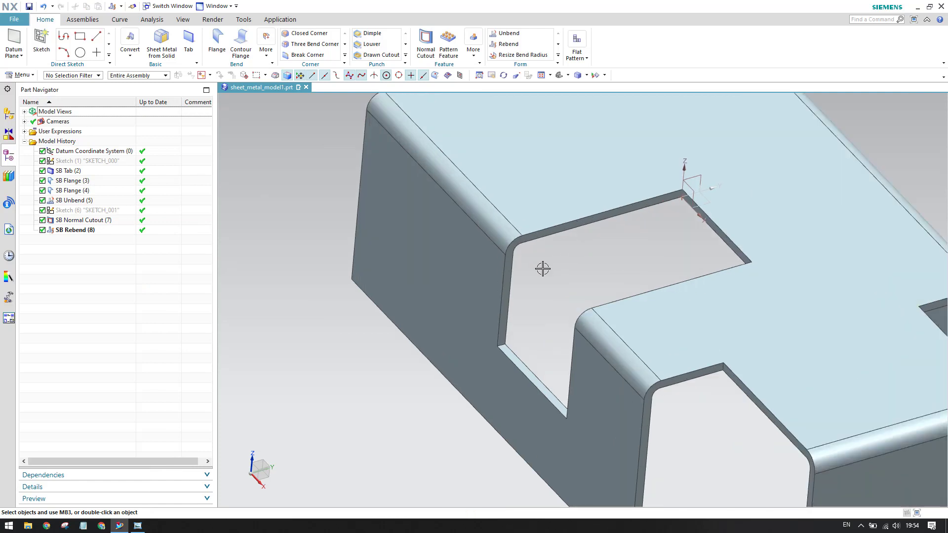
scroll(416, 311, down, 2)
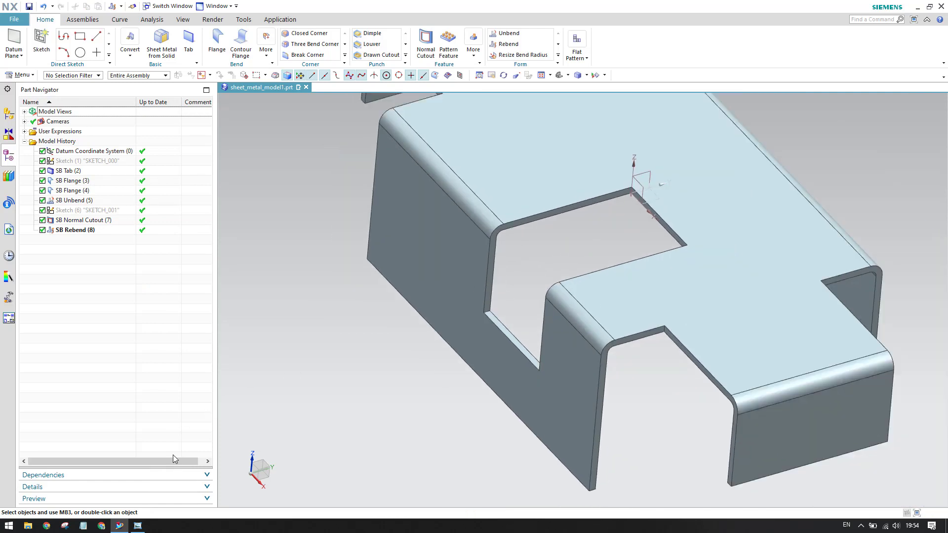
Check the cutout corners on the reference drawing, roll the model back to the cutout sketch and open it for editing.
click(138, 525)
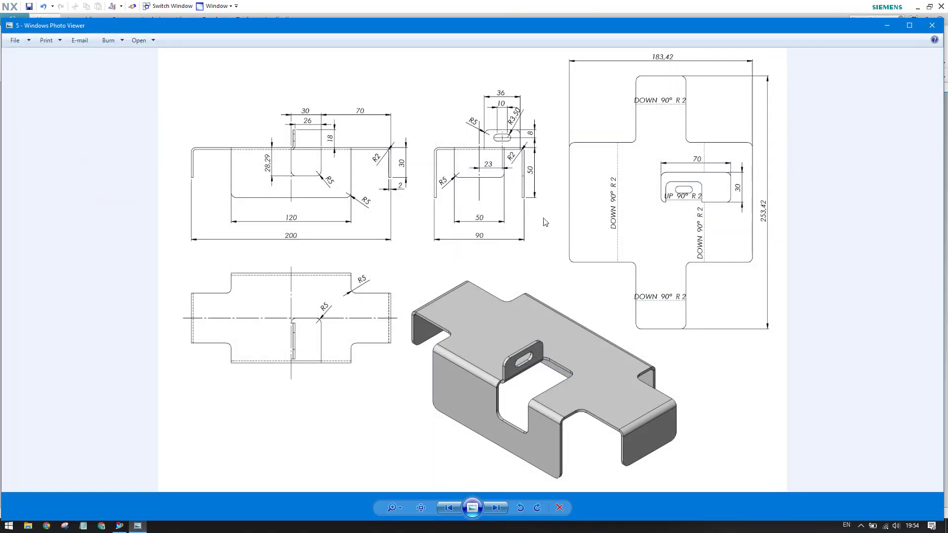
click(887, 25)
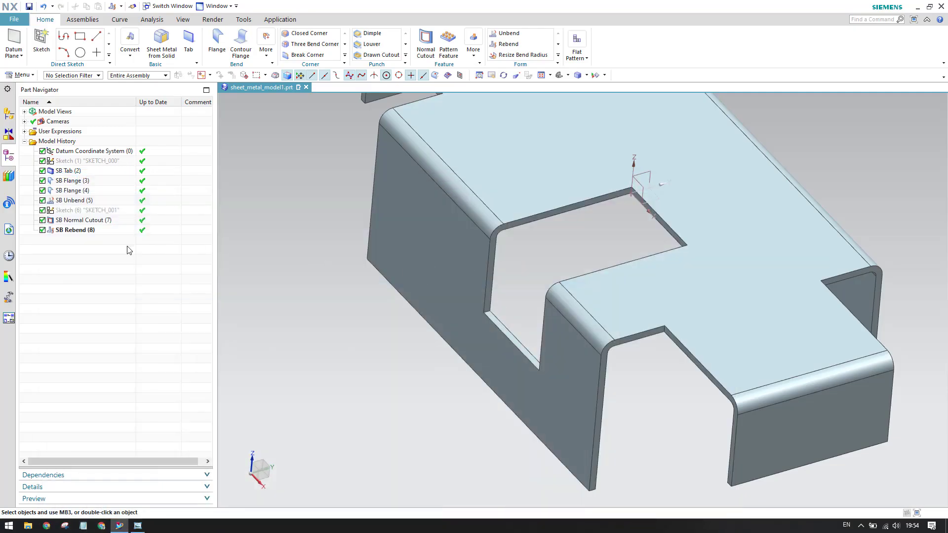
click(87, 211)
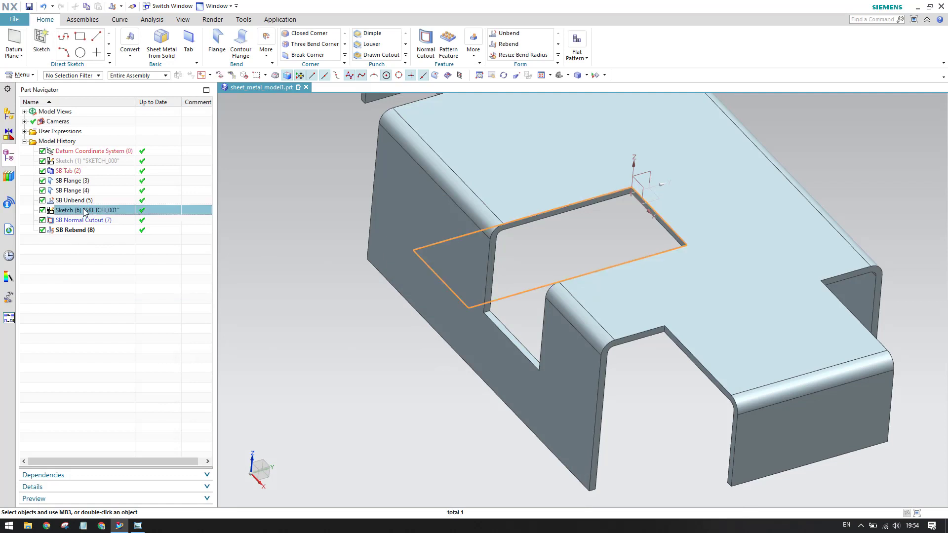
right_click(84, 212)
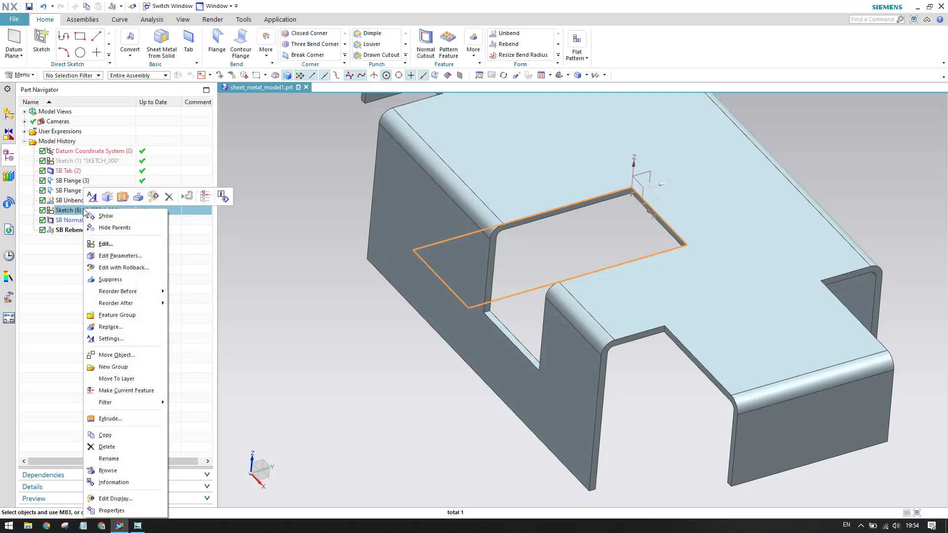
click(109, 396)
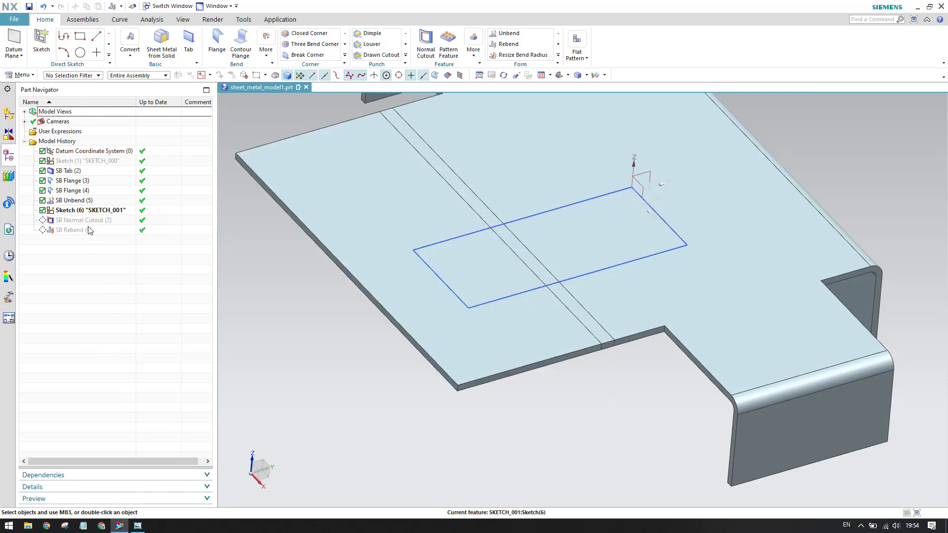
double_click(85, 211)
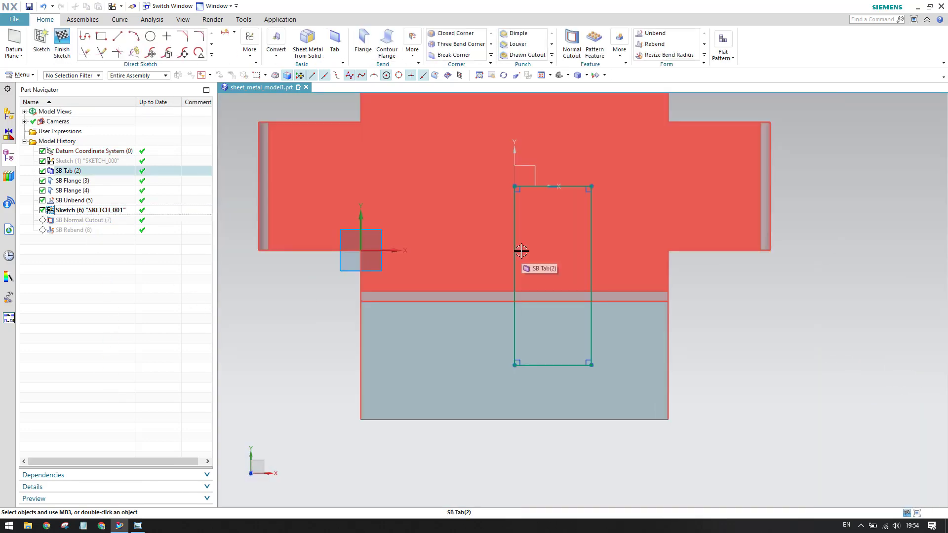
Fillet the rectangle's two corners at the base's centre with a 5 mm radius.
click(183, 37)
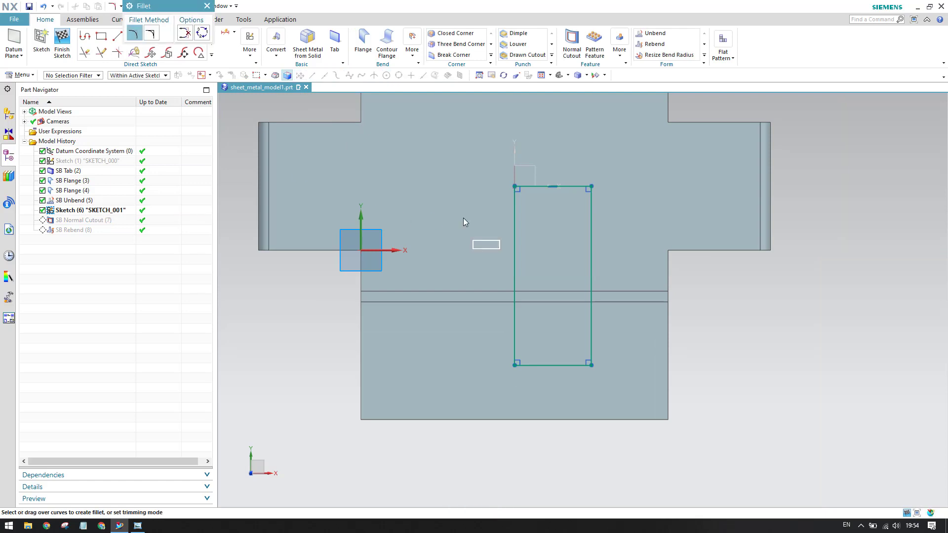
scroll(533, 192, up, 5)
click(464, 224)
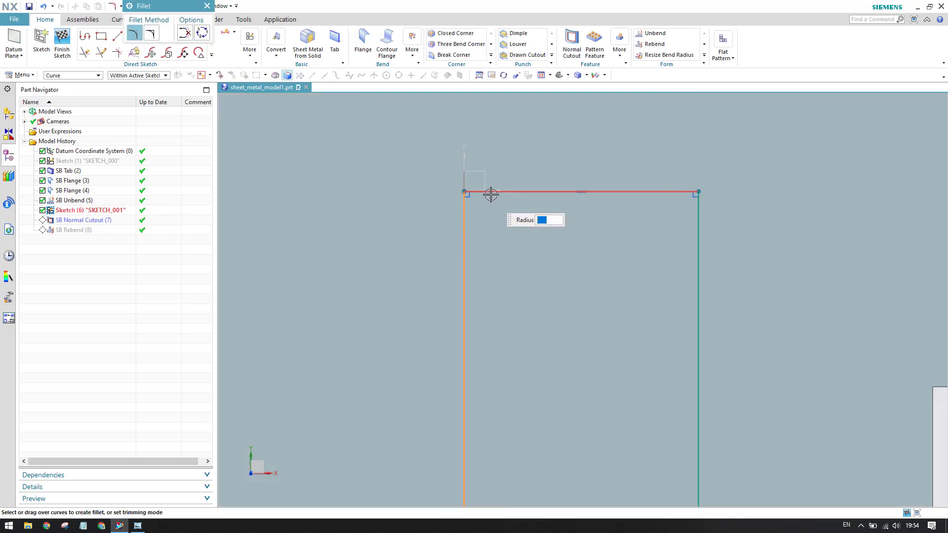
click(491, 193)
click(479, 210)
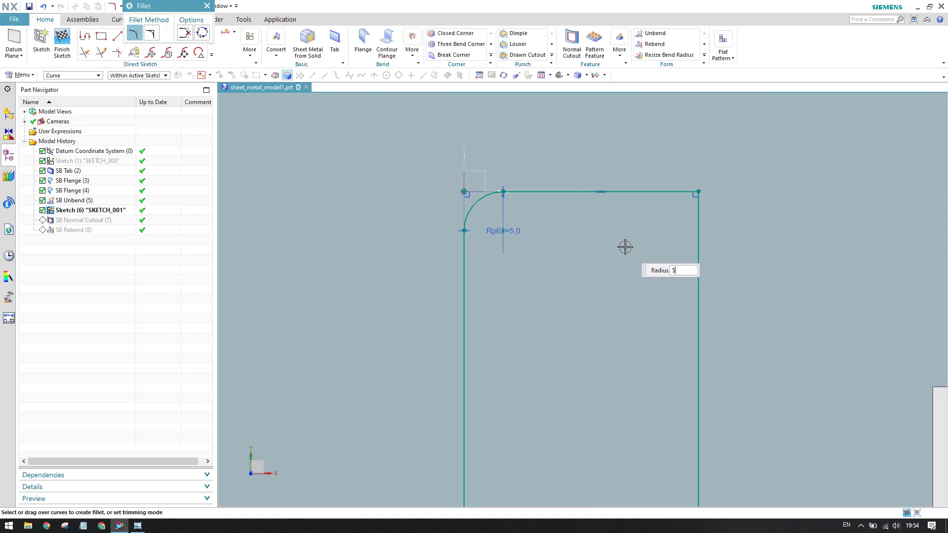
click(656, 192)
click(698, 217)
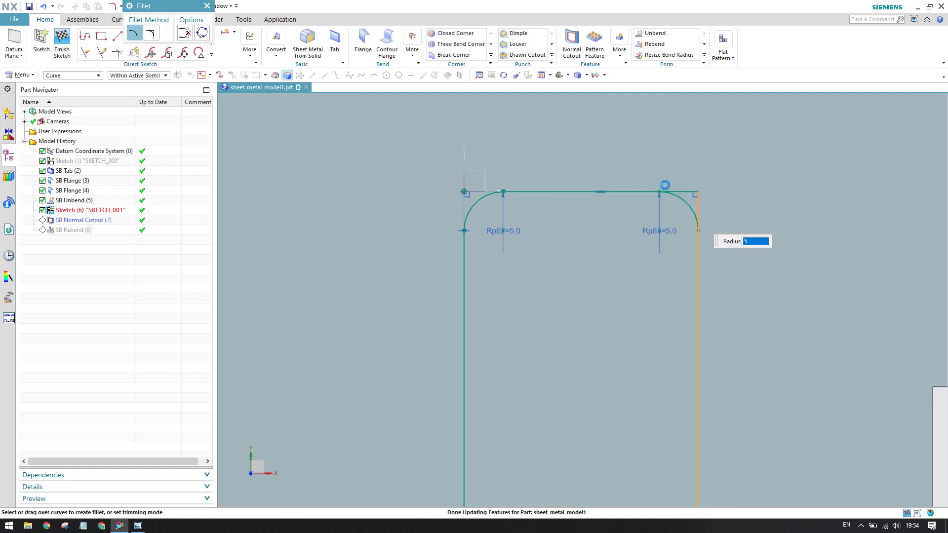
Fillet the rectangle's two corners on the unfolded flange with a 5 mm radius and finish the sketch.
scroll(662, 187, down, 4)
scroll(655, 370, up, 4)
click(633, 319)
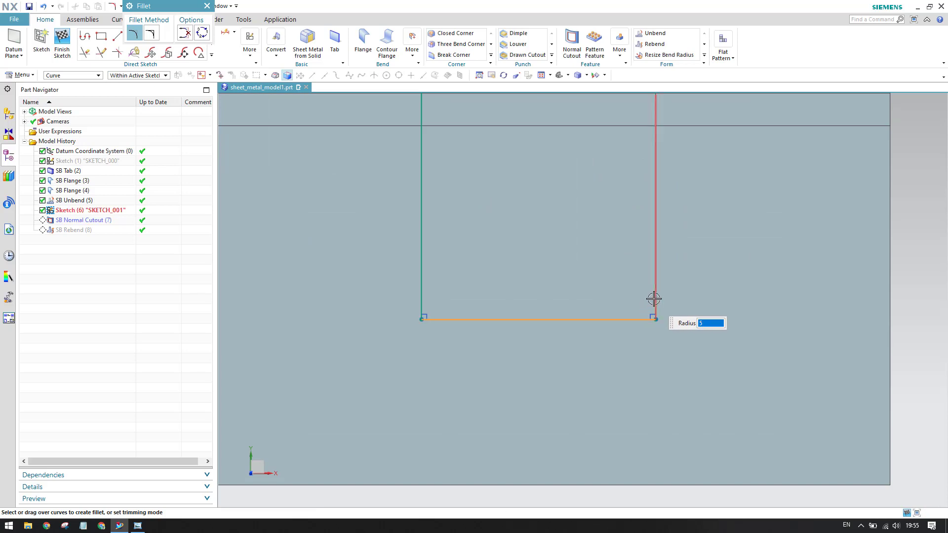
click(653, 298)
click(455, 318)
click(421, 291)
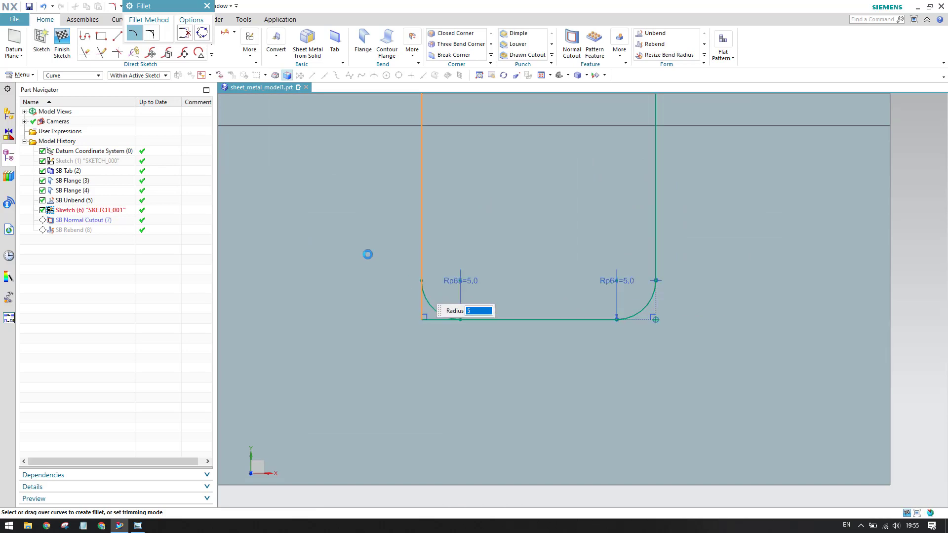
click(62, 45)
Make the Rebend the current feature to restore the full model, and hide the cutout sketch.
click(89, 230)
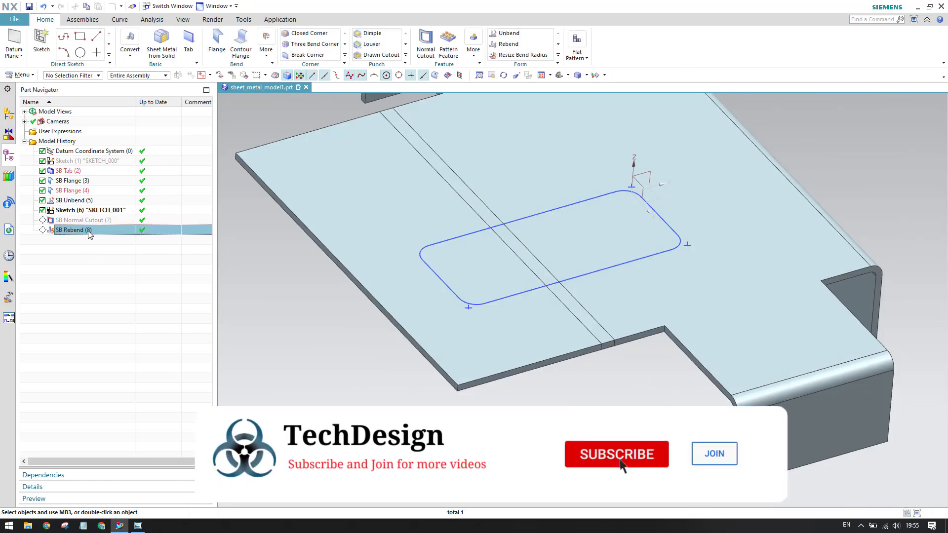
right_click(89, 230)
click(127, 269)
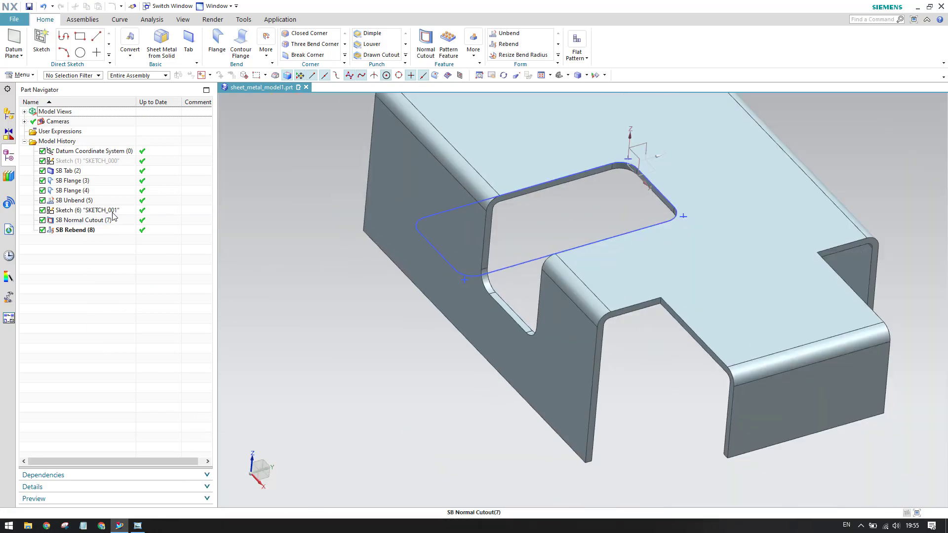
right_click(112, 213)
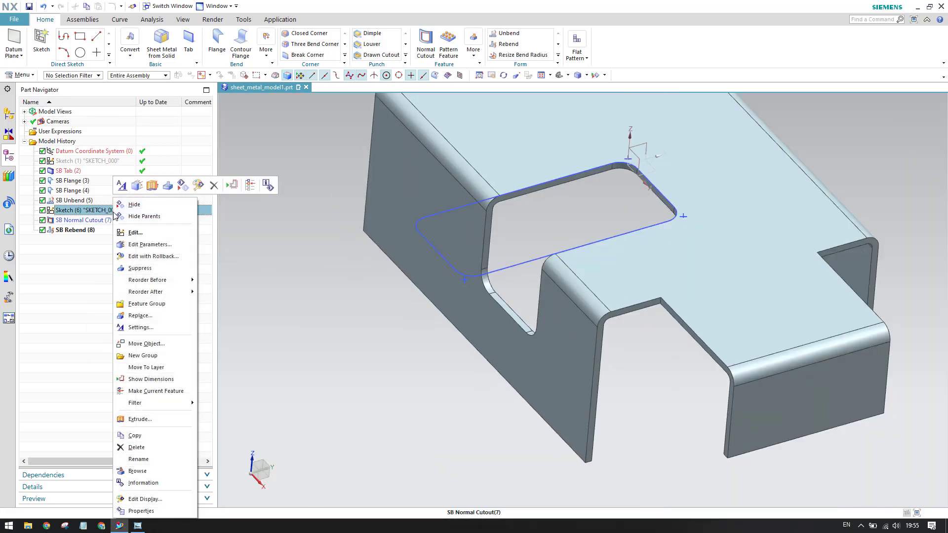
click(213, 207)
scroll(378, 293, down, 3)
shift+middle_drag(379, 293, 402, 321)
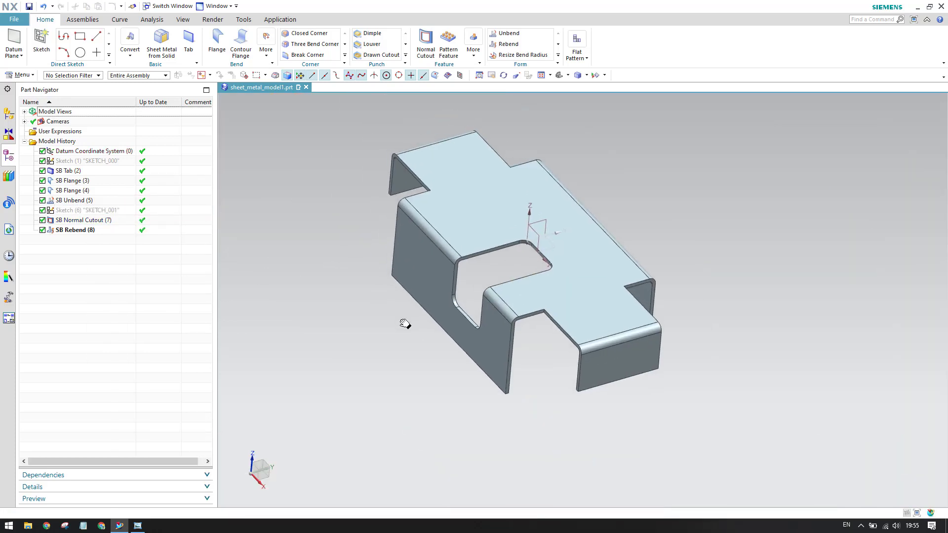
Consult the reference drawing for the upright tab and start a Material Outside flange on the cutout's long base edge at the datum origin.
click(138, 526)
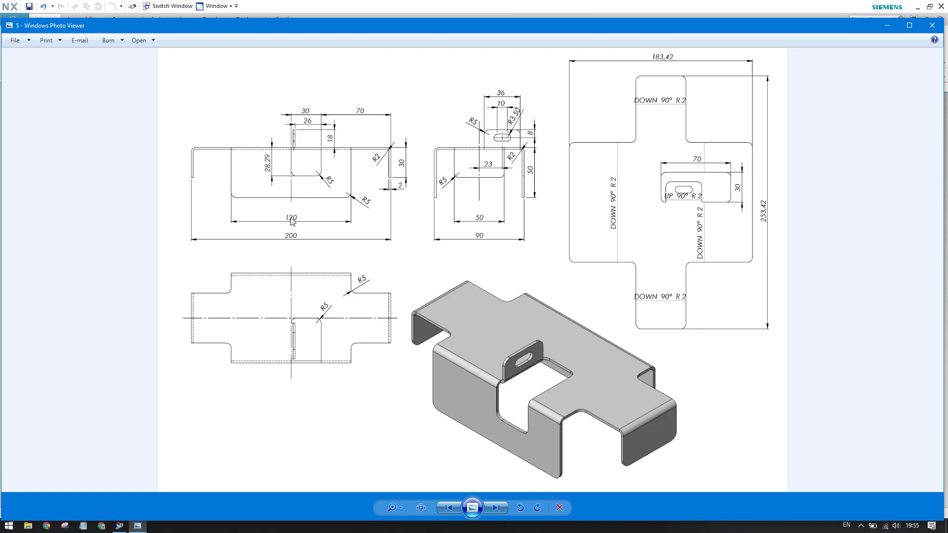
click(138, 525)
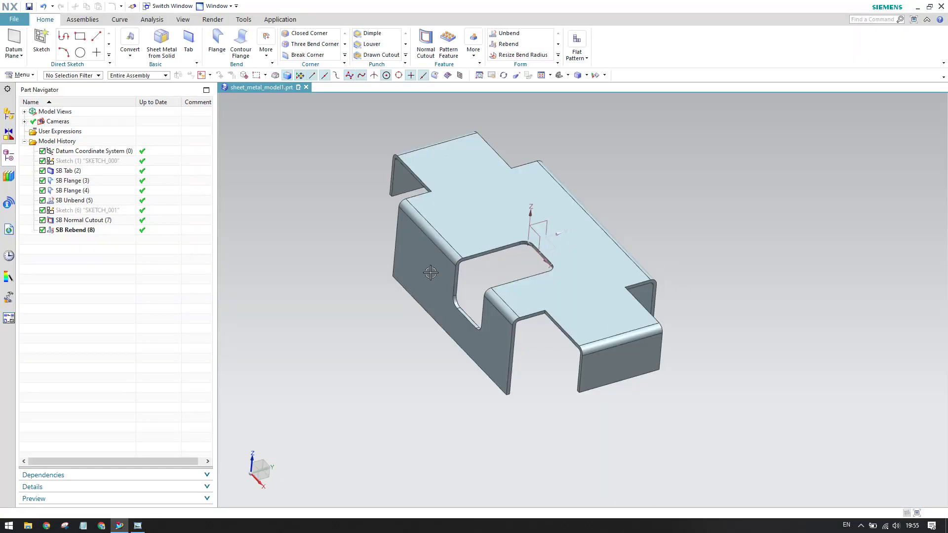
click(138, 526)
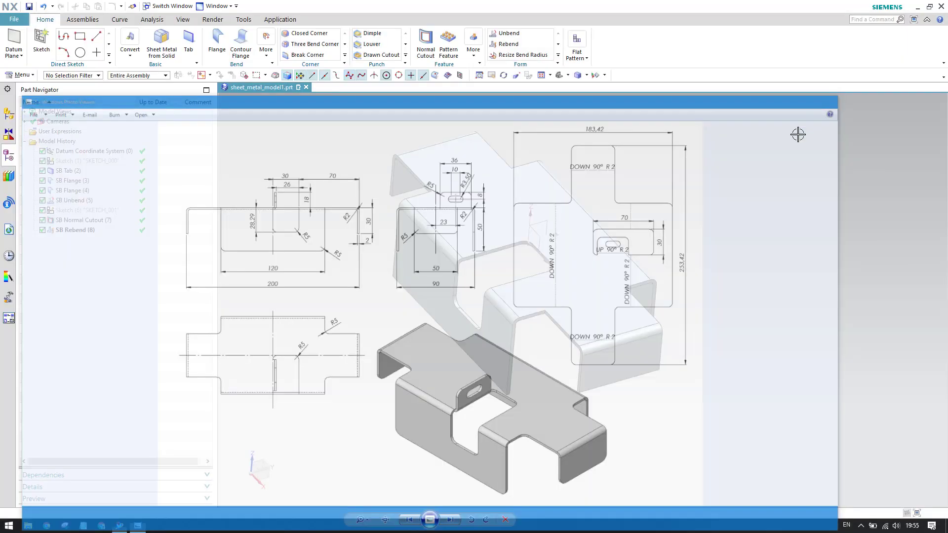
click(887, 25)
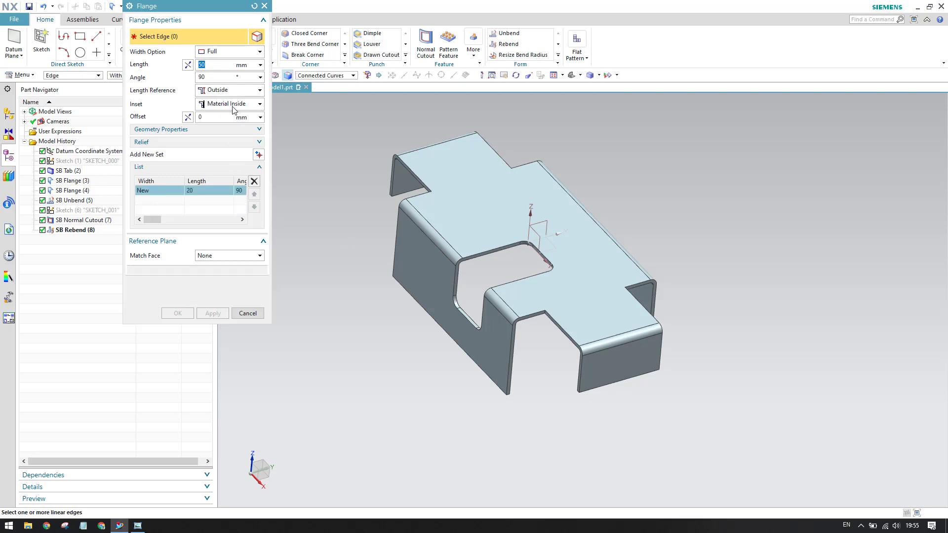
click(234, 105)
click(224, 127)
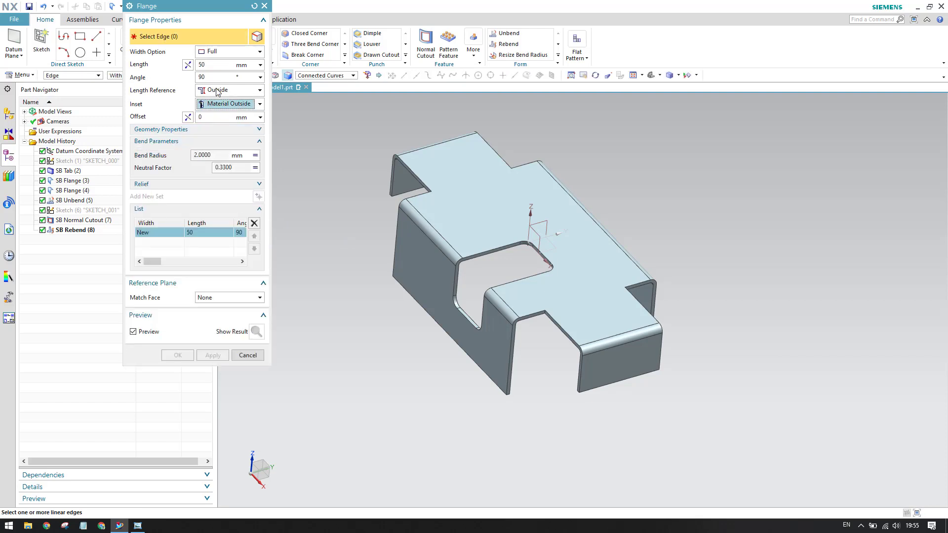
scroll(464, 252, down, 5)
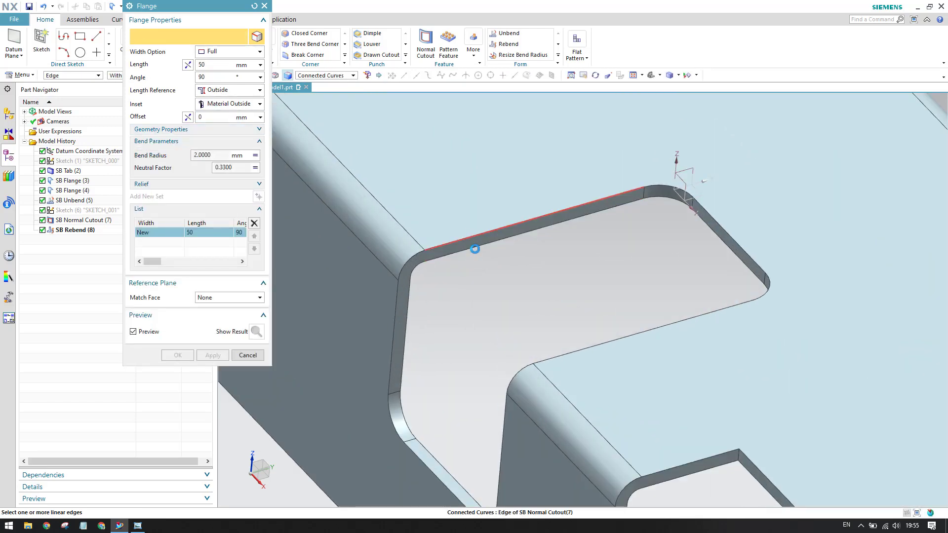
click(474, 248)
scroll(488, 286, up, 3)
scroll(466, 269, down, 3)
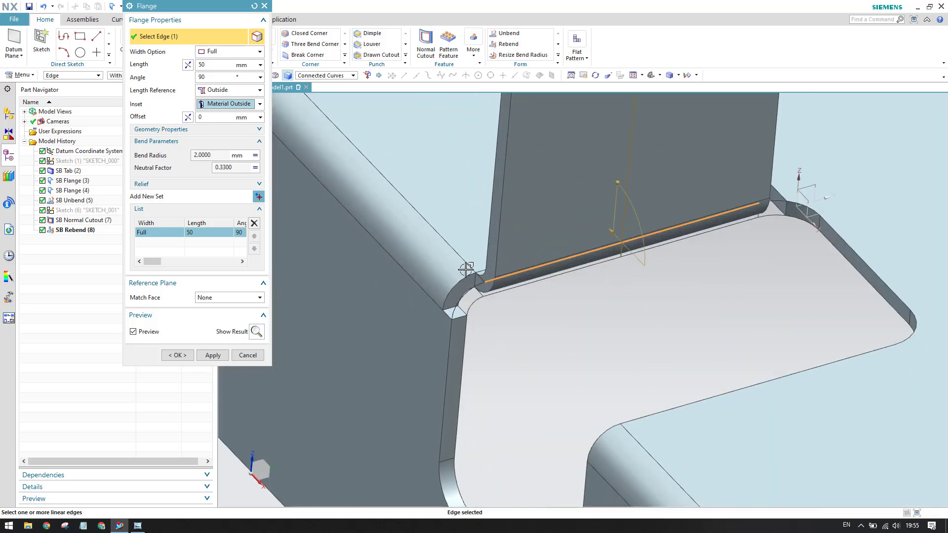
Try flange offsets of 2 mm and -2 mm with the Material Outside inset on the cutout edge.
middle_drag(466, 269, 517, 274)
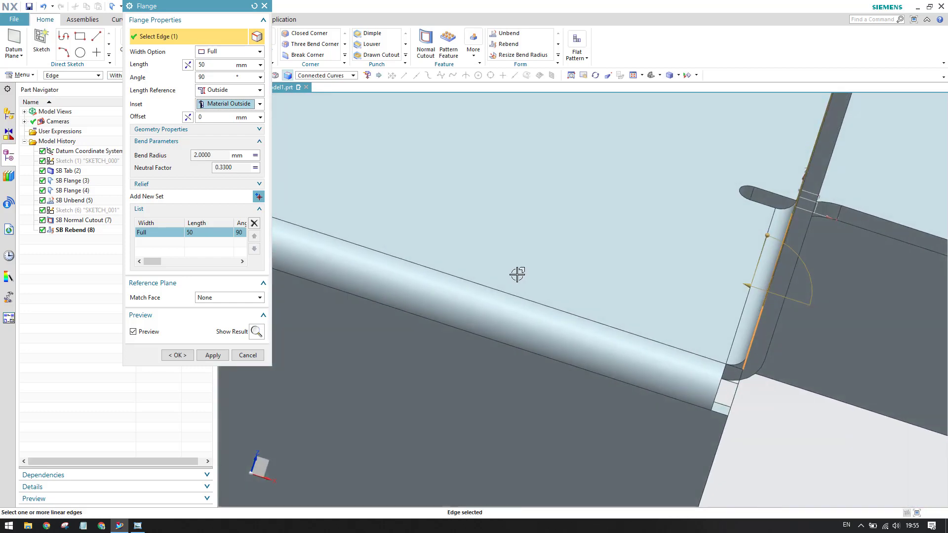
scroll(630, 292, up, 3)
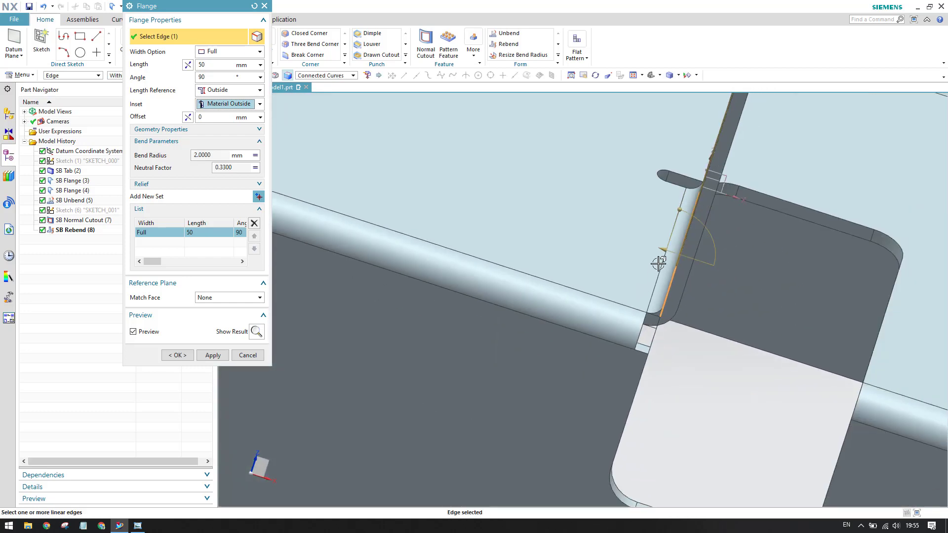
click(211, 117)
key(Return)
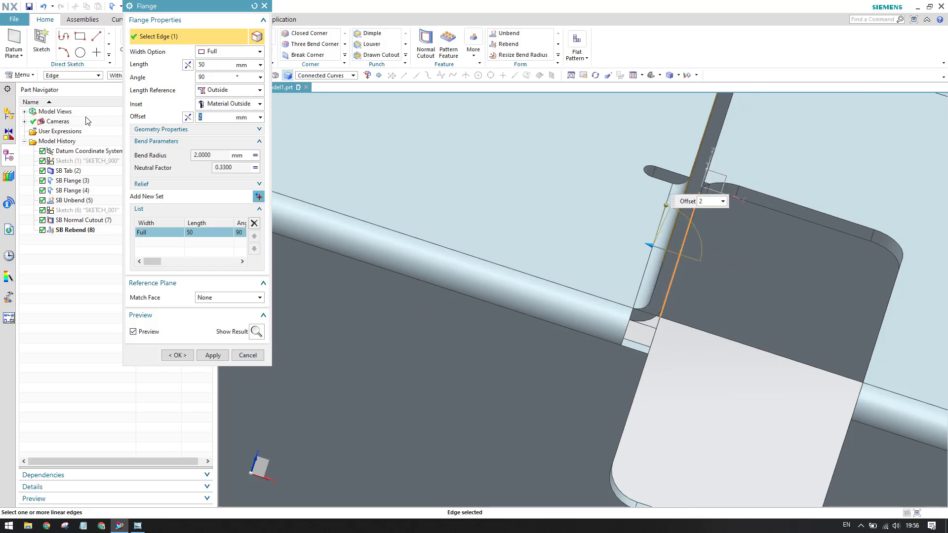
text(-)
click(223, 105)
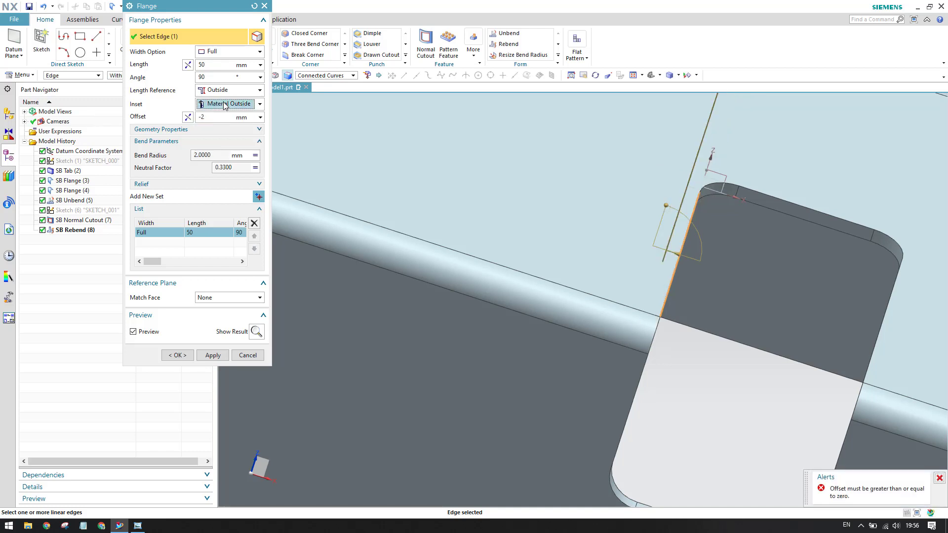
Set the tab flange's inset to Bend Outside with an offset of 0 mm.
click(224, 105)
click(220, 125)
click(214, 105)
click(217, 136)
text(0)
key(Return)
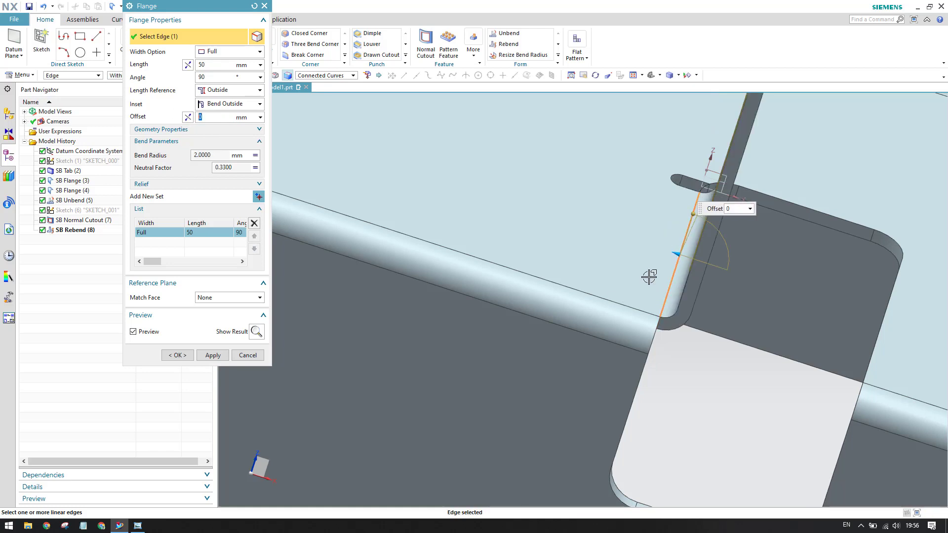
middle_drag(652, 282, 577, 296)
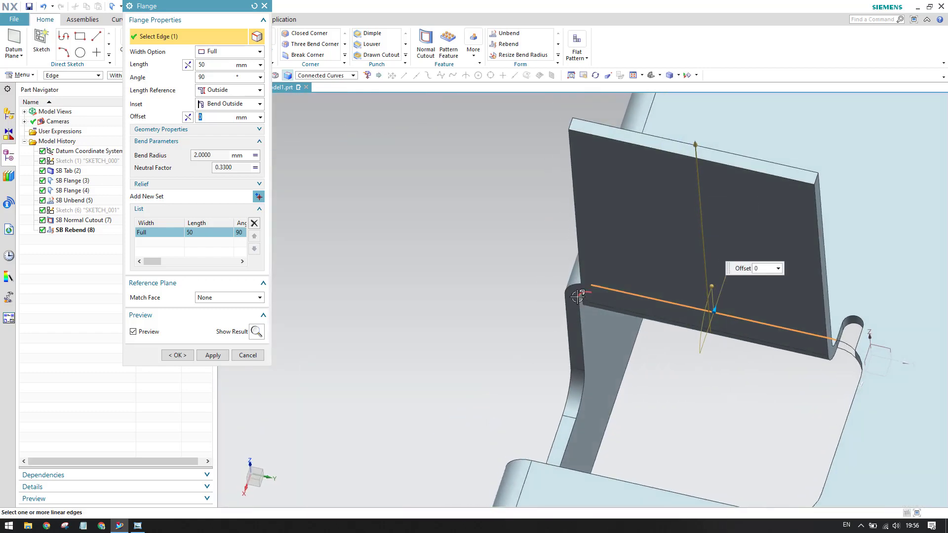
scroll(578, 297, down, 3)
scroll(740, 355, up, 3)
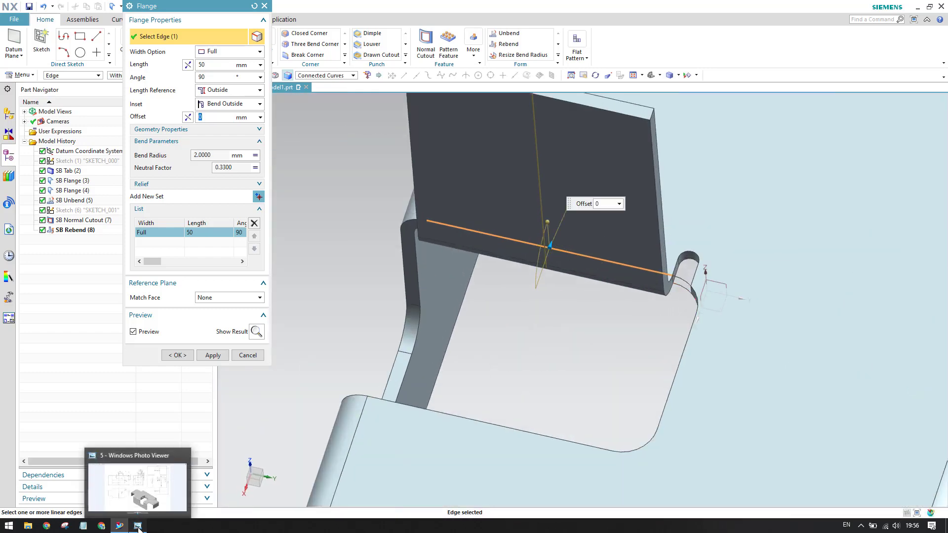
Consult the reference drawing for the upright tab and set the flange's bend relief to None.
click(138, 526)
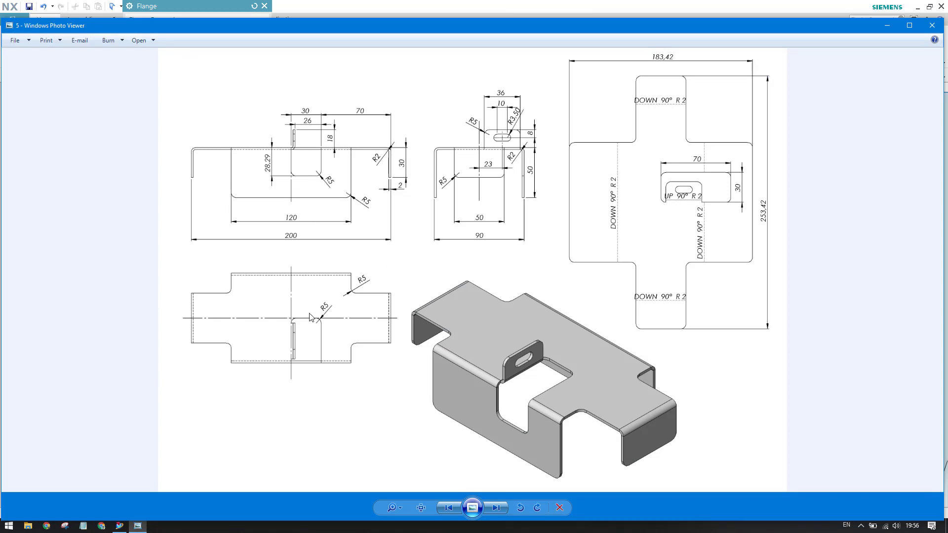
click(138, 526)
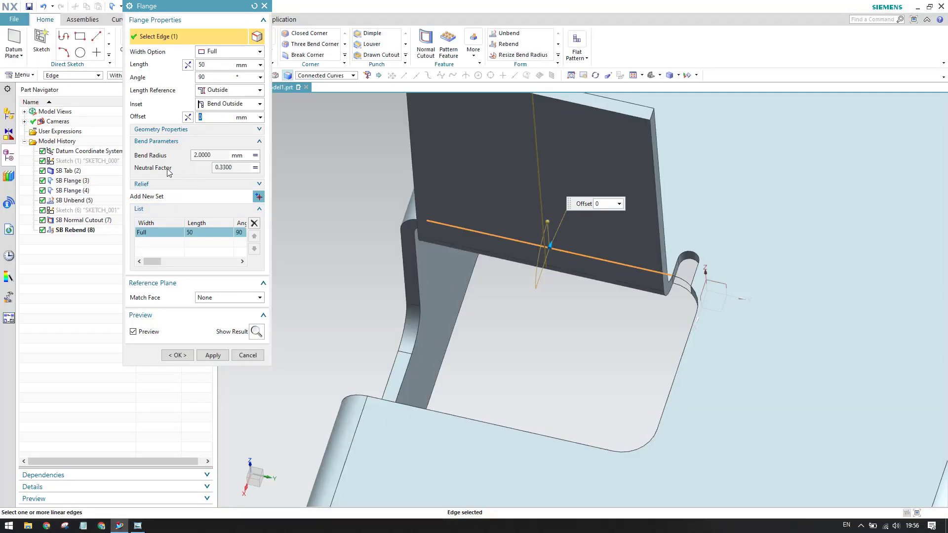
click(159, 184)
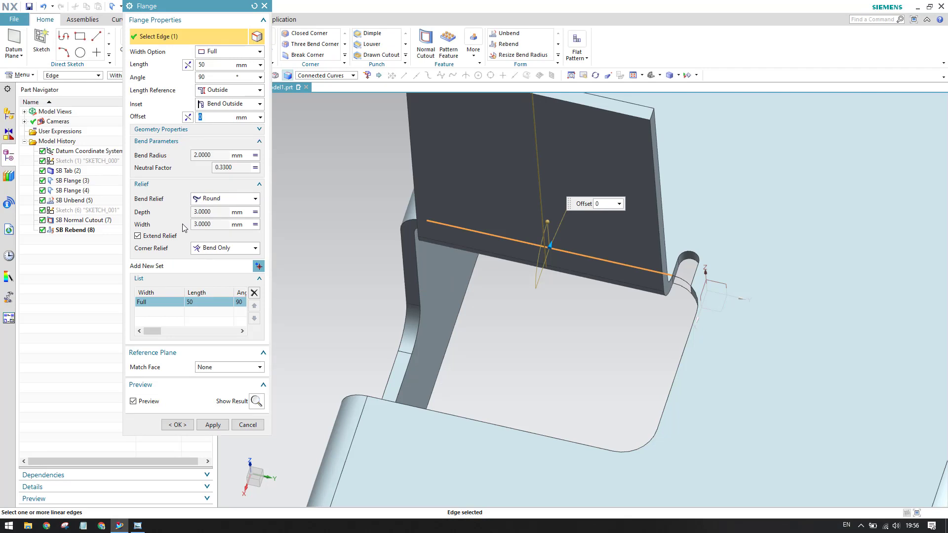
click(217, 198)
click(209, 231)
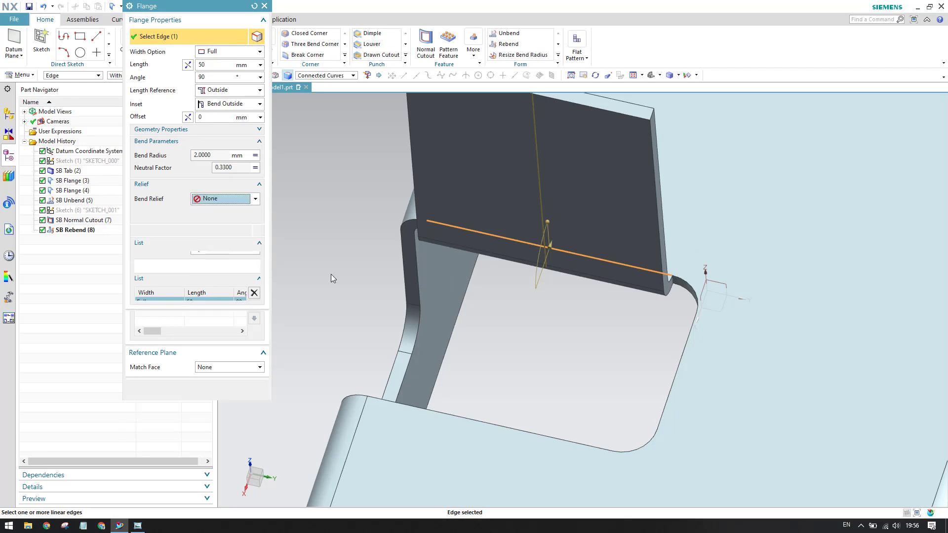
Examine where the tab's bend meets the cutout edge and compare it with the reference drawing.
scroll(674, 286, up, 2)
scroll(661, 276, down, 2)
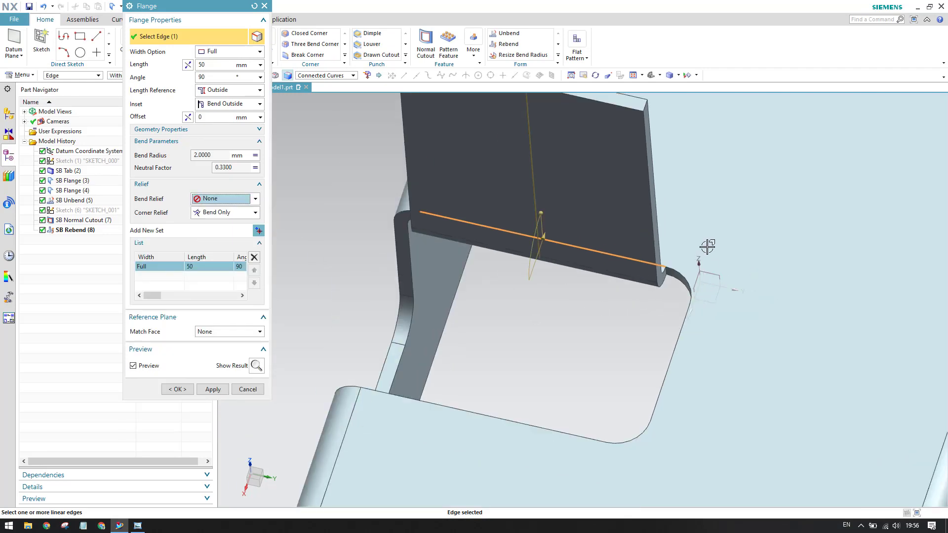
scroll(620, 300, up, 3)
scroll(624, 255, down, 3)
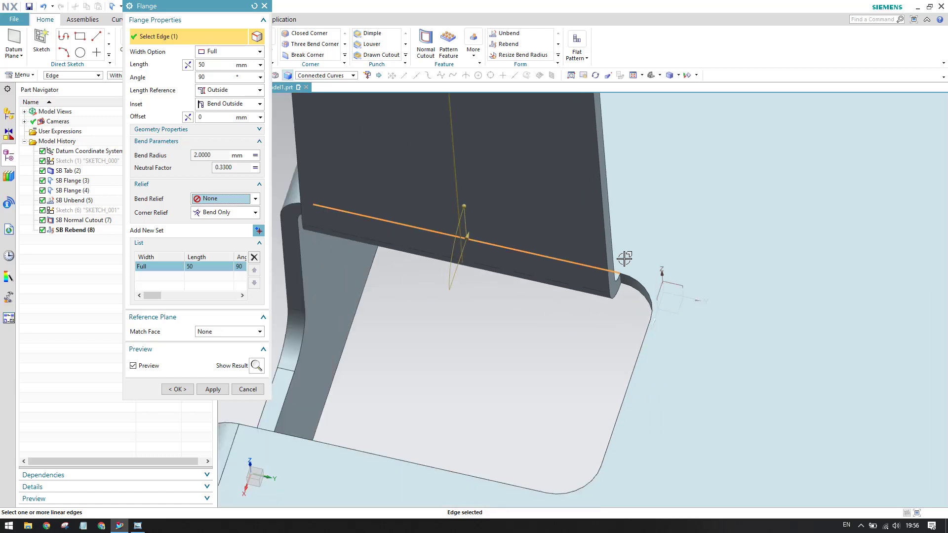
scroll(624, 256, up, 3)
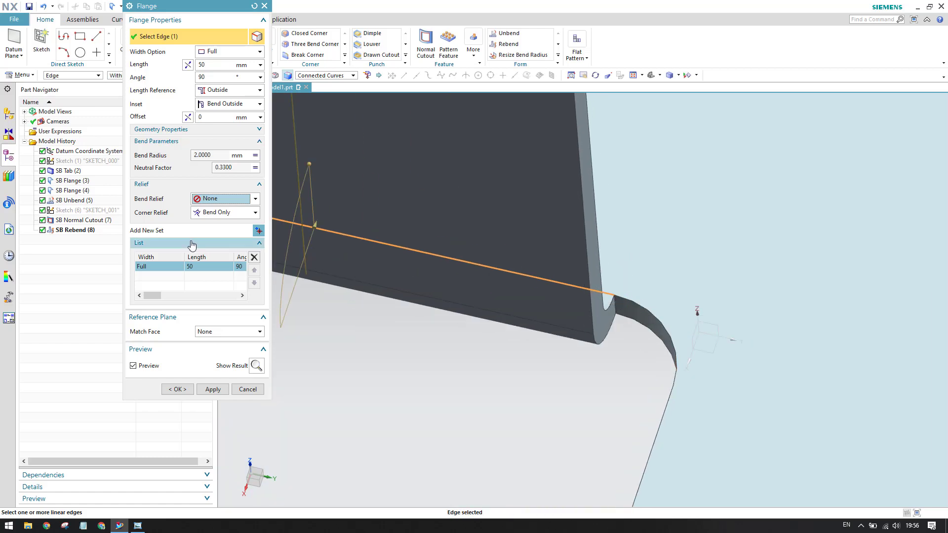
scroll(642, 310, down, 2)
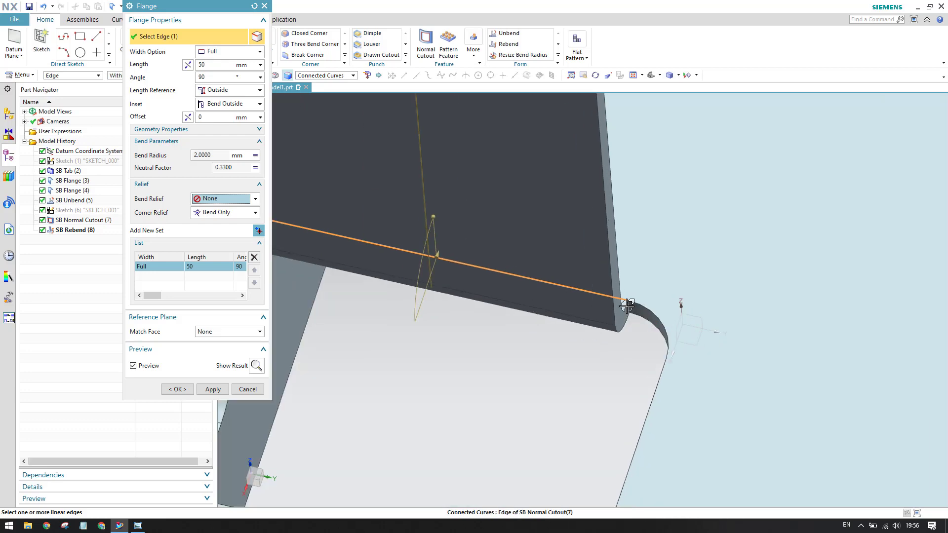
click(137, 525)
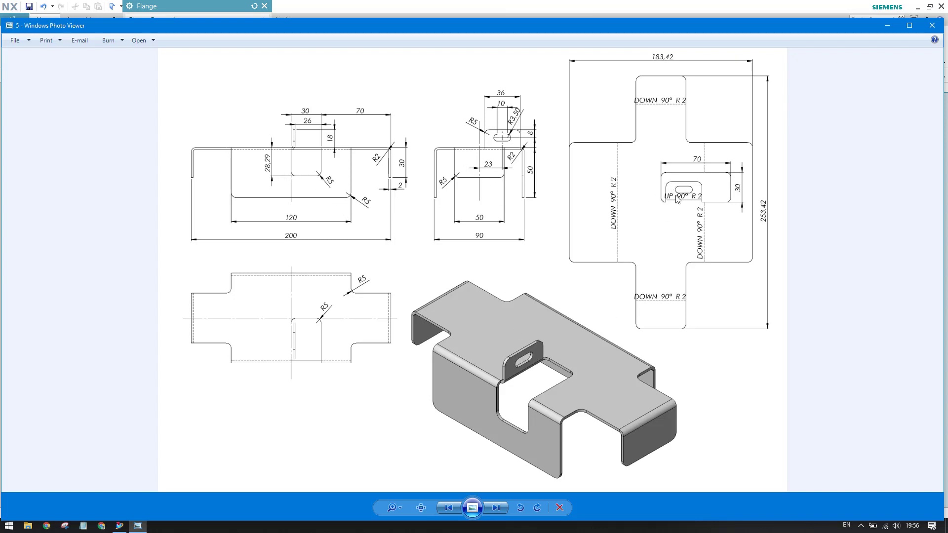
click(886, 26)
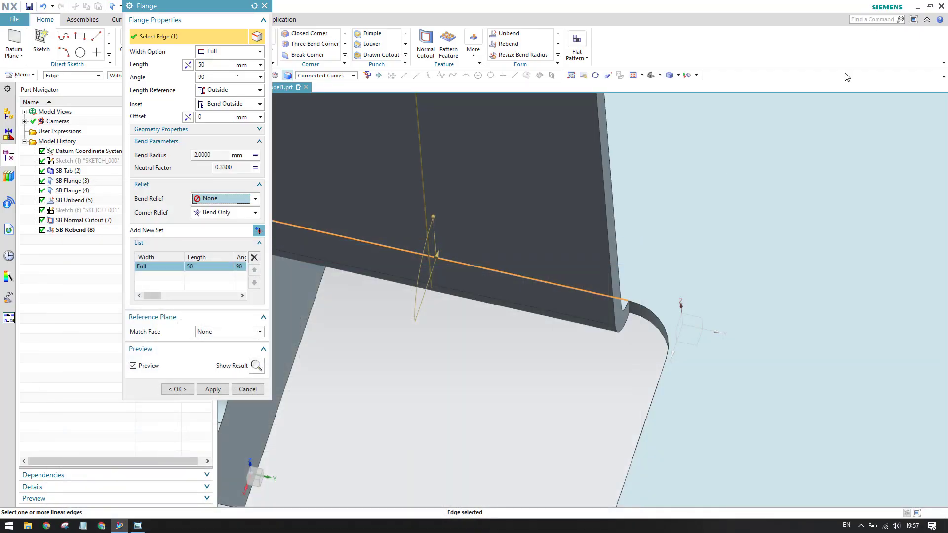
scroll(635, 307, down, 3)
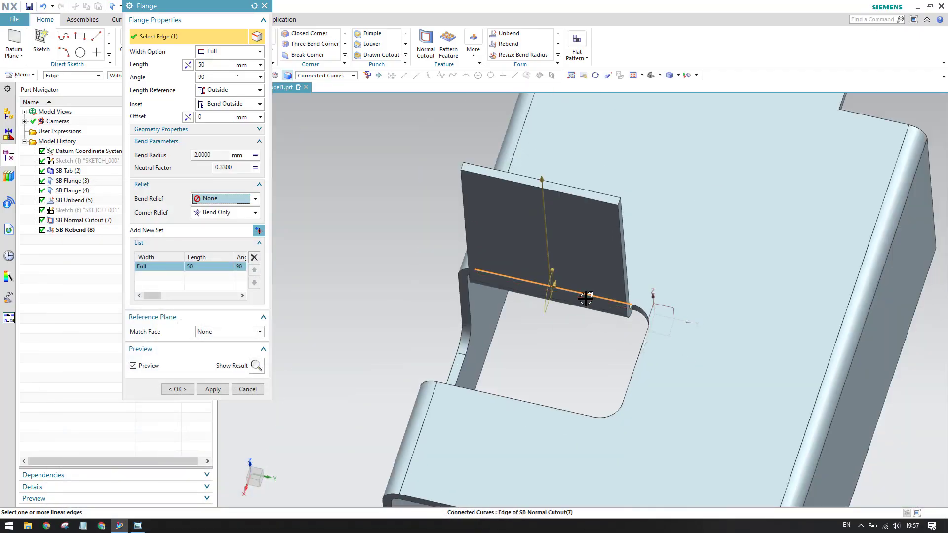
middle_drag(581, 315, 631, 258)
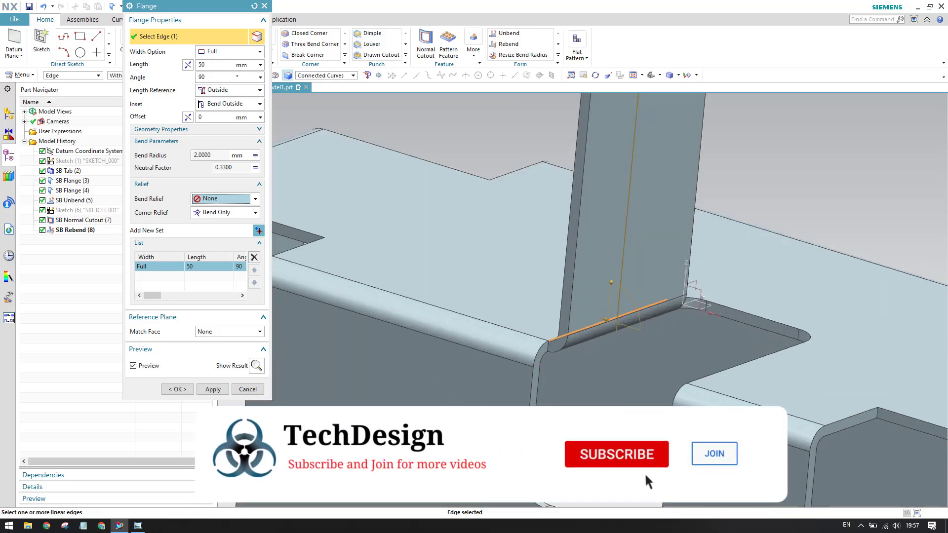
Look up the tab height in the reference drawing, set the flange length to 18 mm and create the flange.
click(138, 526)
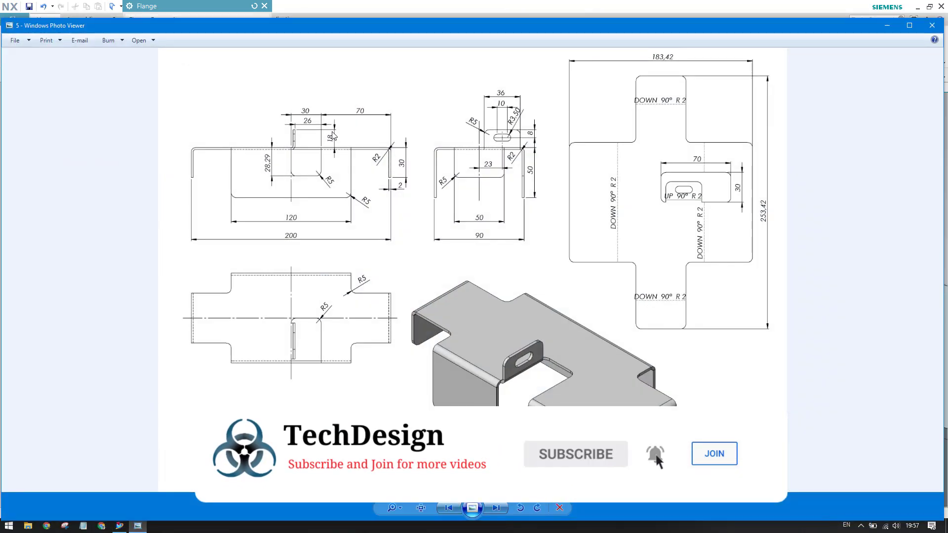
click(931, 25)
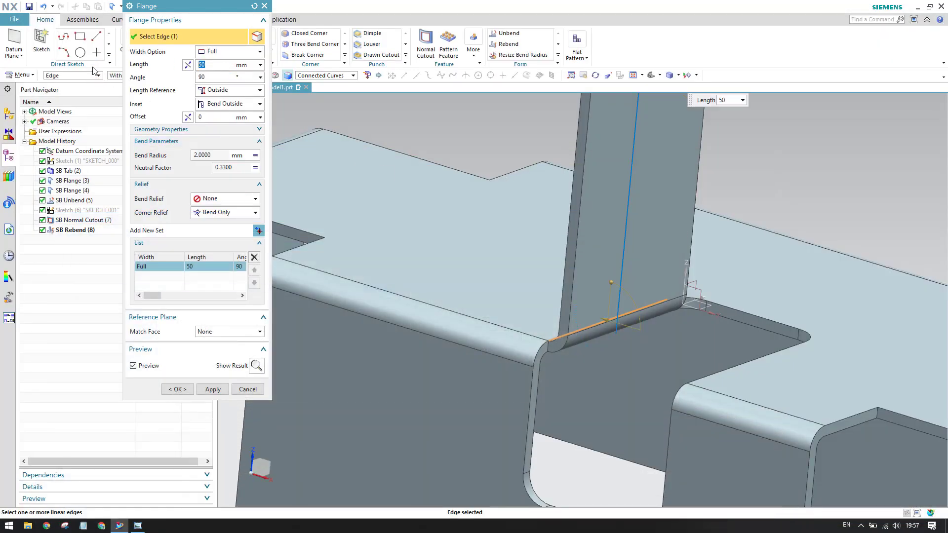
key(Return)
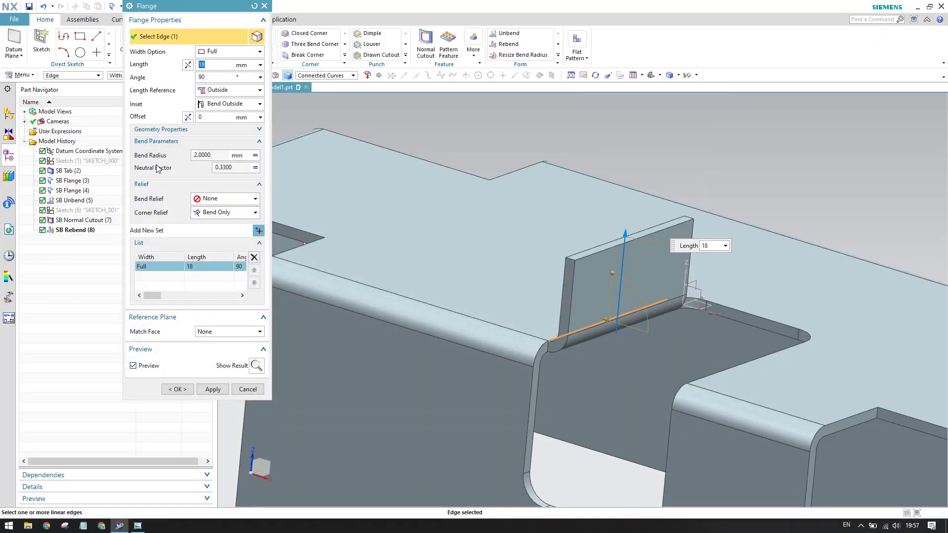
click(169, 390)
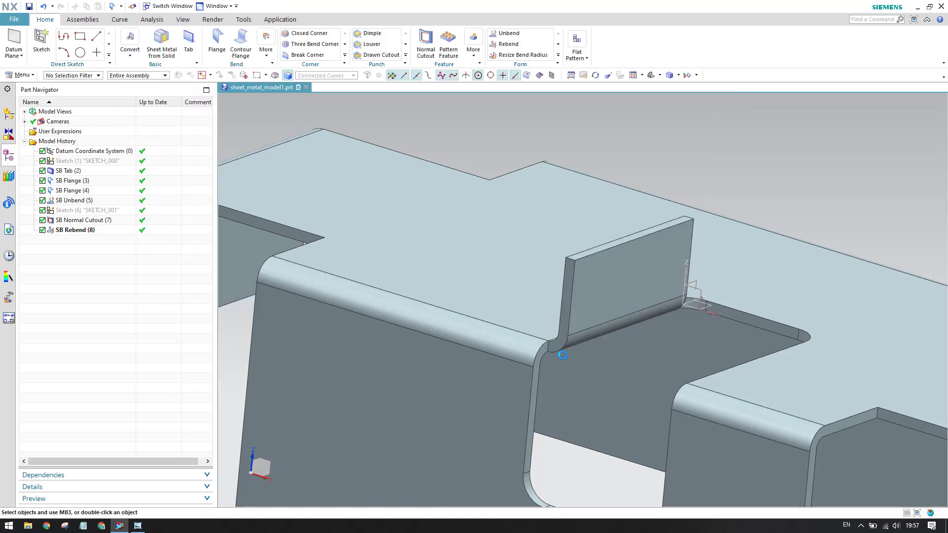
Consult the reference drawing and start a 5 mm Blend Break Corner on the face of the long side flange with the opening.
scroll(584, 270, down, 5)
middle_drag(584, 270, 518, 288)
click(137, 526)
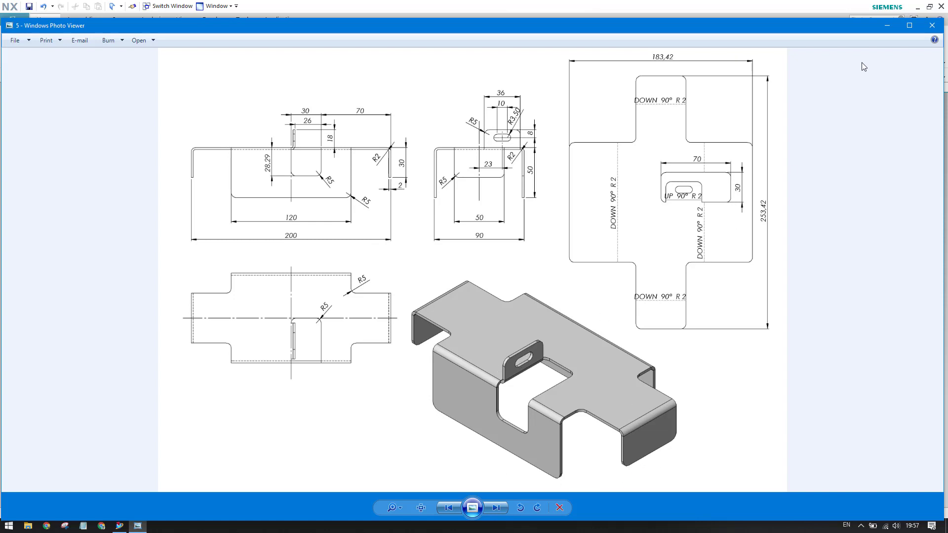
click(887, 26)
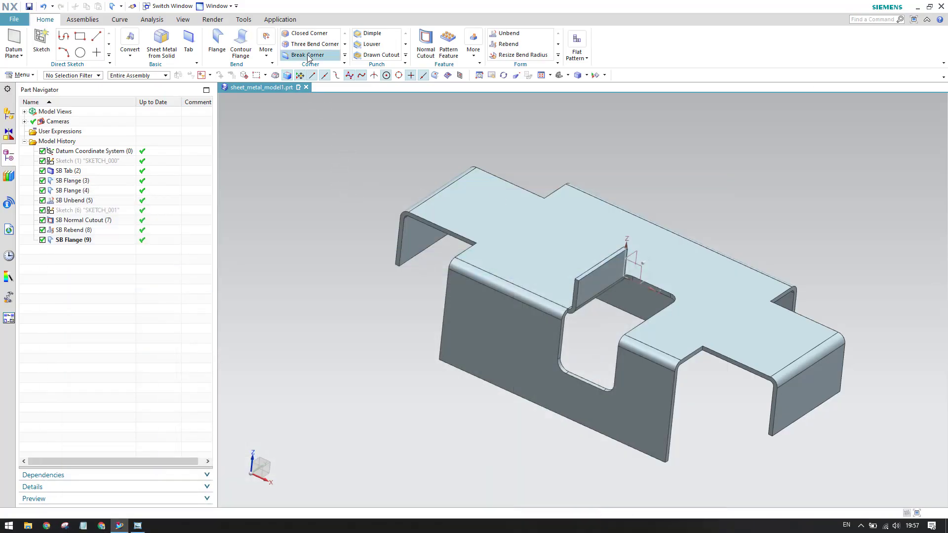
click(307, 55)
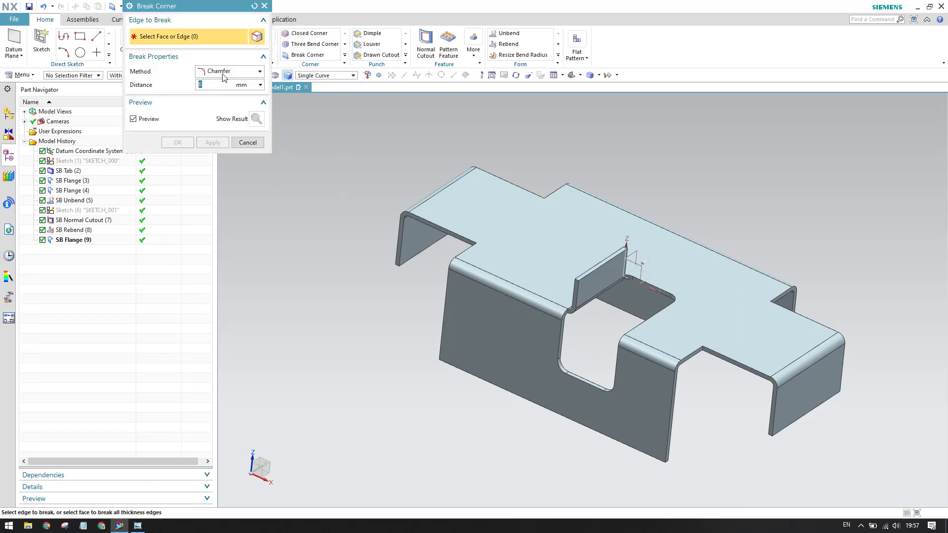
click(223, 74)
click(210, 84)
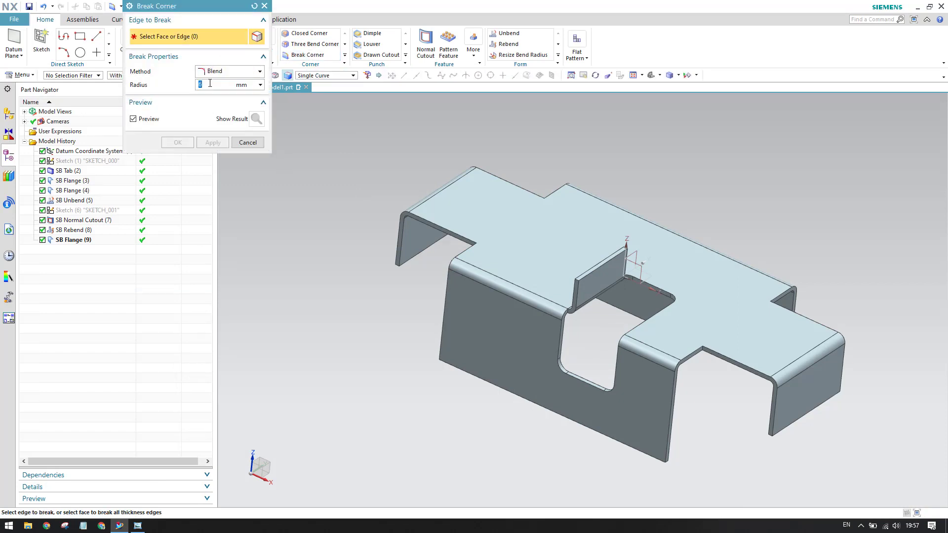
text(5)
scroll(473, 291, up, 3)
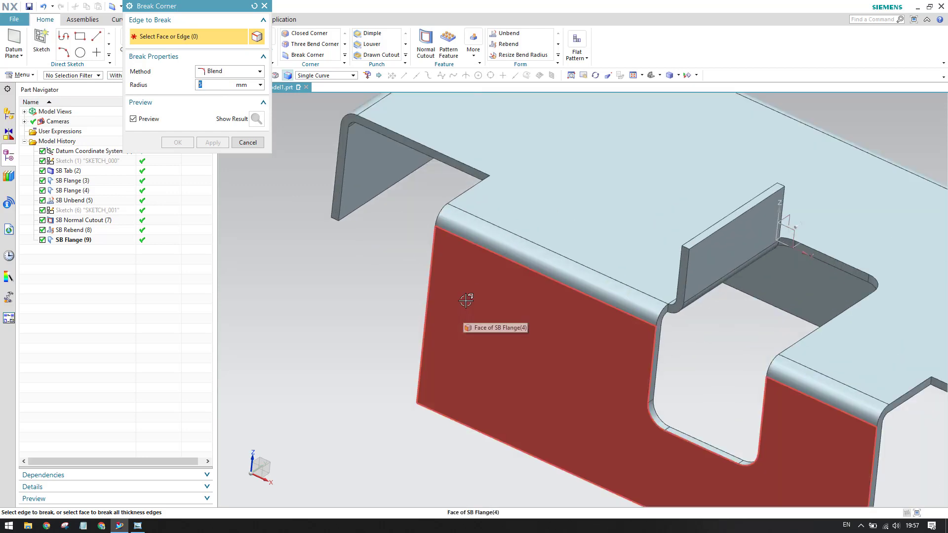
scroll(473, 287, down, 3)
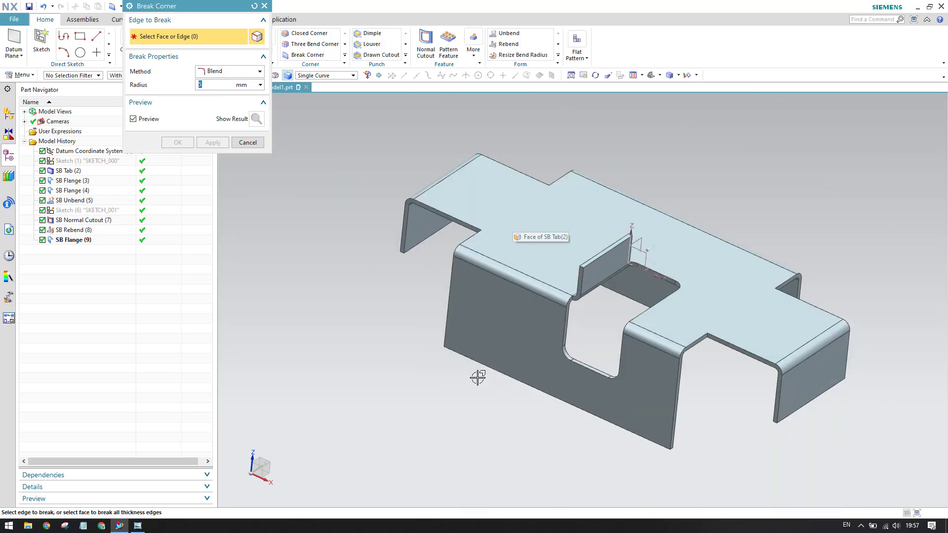
middle_drag(444, 321, 567, 313)
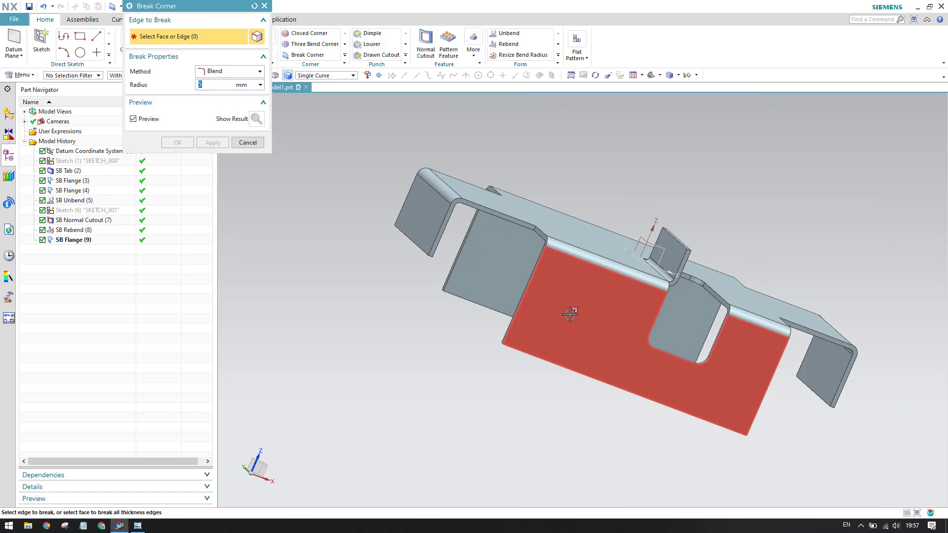
scroll(493, 296, up, 4)
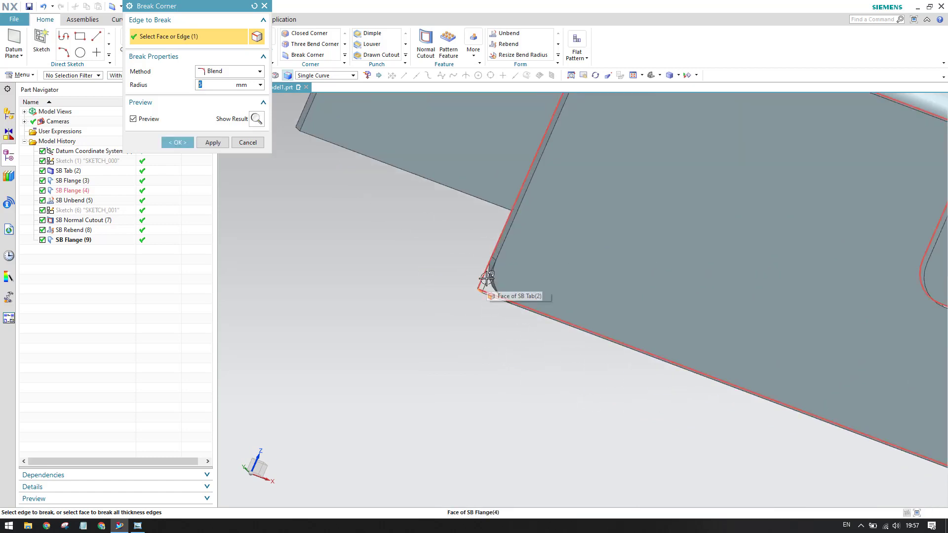
scroll(488, 281, down, 4)
scroll(784, 395, up, 4)
scroll(783, 395, down, 4)
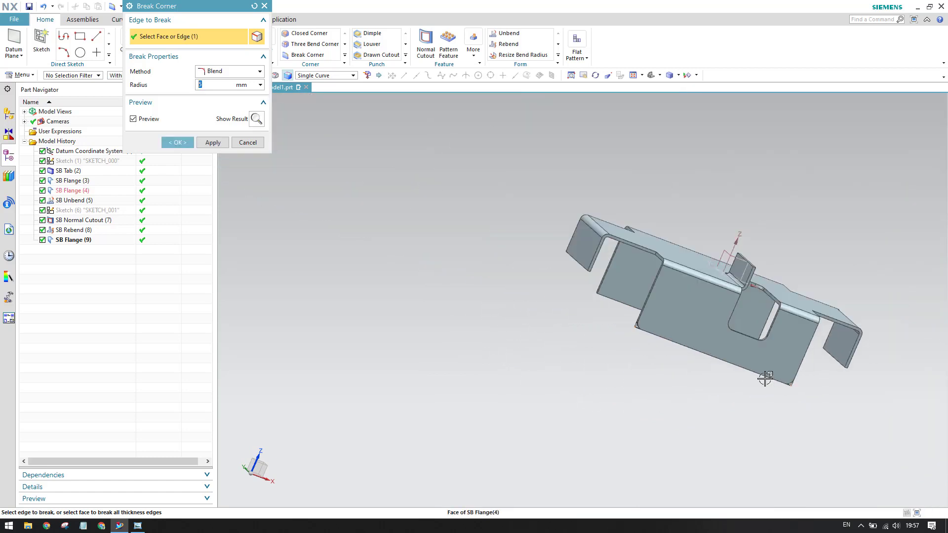
Add the faces of the other three downward flanges to the 5 mm Blend Break Corner.
middle_drag(646, 346, 677, 316)
click(675, 313)
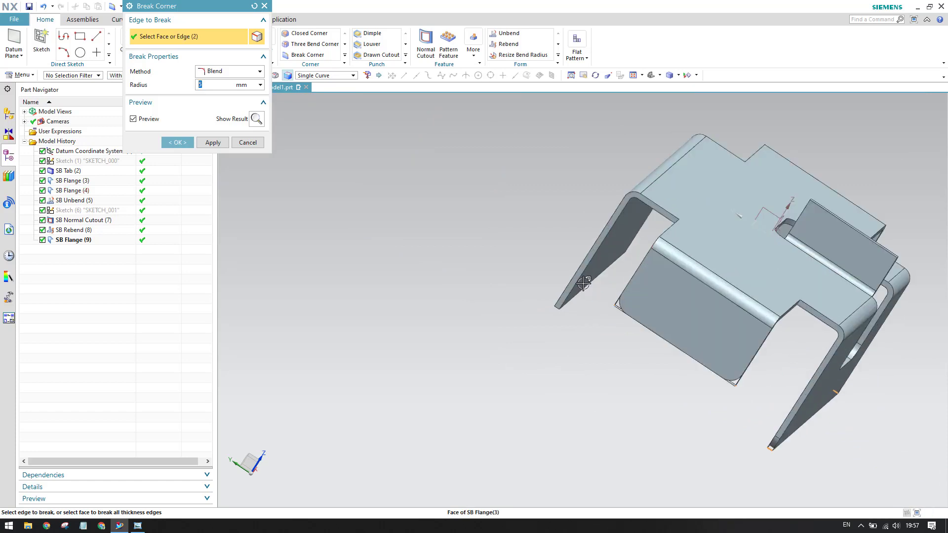
middle_drag(587, 291, 630, 311)
click(630, 311)
middle_drag(567, 268, 635, 329)
click(598, 306)
scroll(584, 245, up, 5)
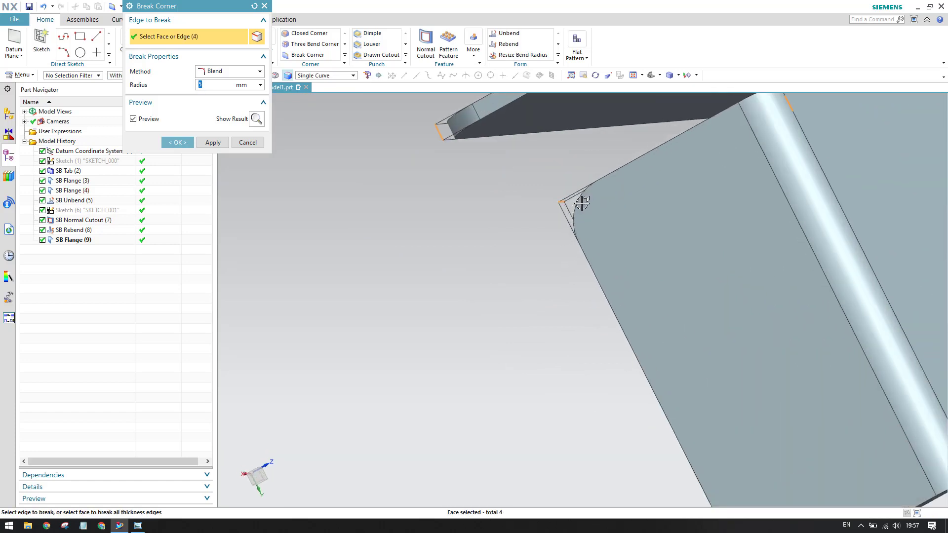
Include the upright tab's face in the Break Corner selection and create the 5 mm blended corners.
scroll(582, 205, down, 3)
scroll(556, 223, down, 2)
mouse_move(557, 223)
middle_down()
mouse_move(538, 259)
mouse_move(496, 247)
mouse_move(548, 240)
middle_up()
click(563, 249)
scroll(570, 257, up, 3)
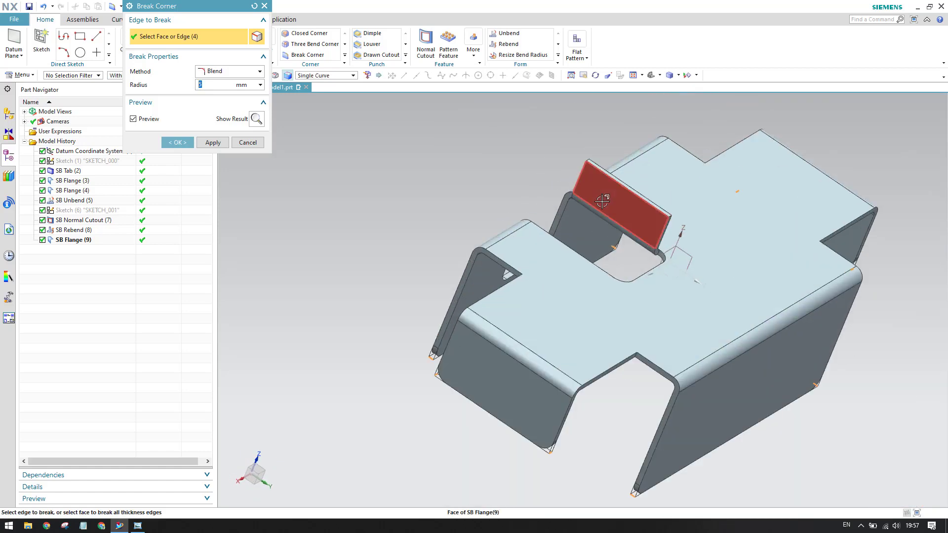
scroll(613, 229, up, 3)
click(178, 143)
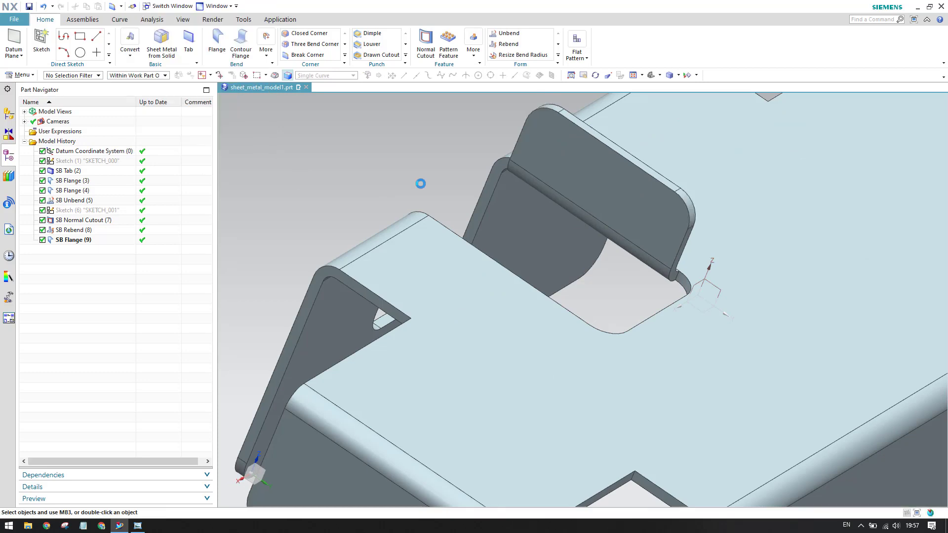
Inspect the rounded corners on the model and look up the tab's slot dimensions in the reference drawing.
scroll(421, 182, down, 5)
middle_drag(523, 217, 568, 212)
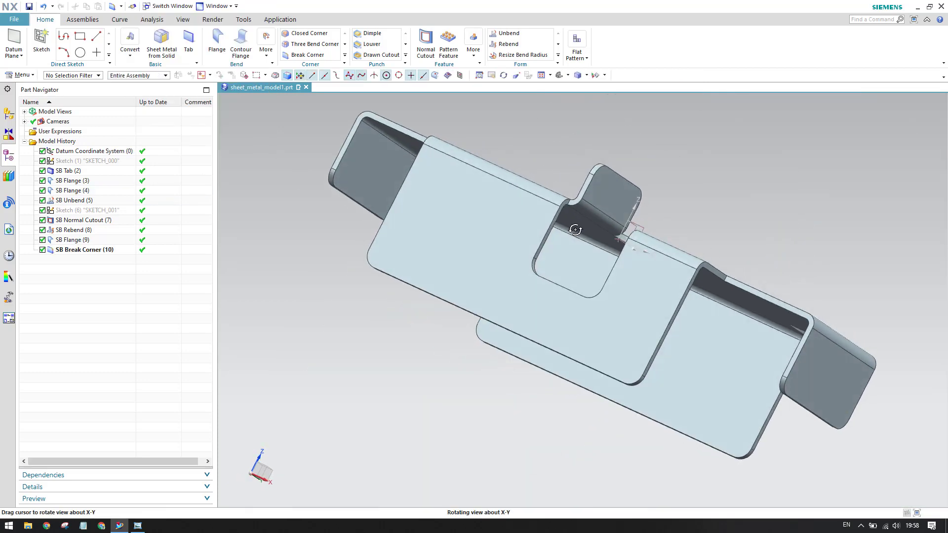
scroll(564, 281, up, 5)
scroll(564, 280, down, 5)
middle_drag(564, 279, 178, 421)
mouse_move(138, 526)
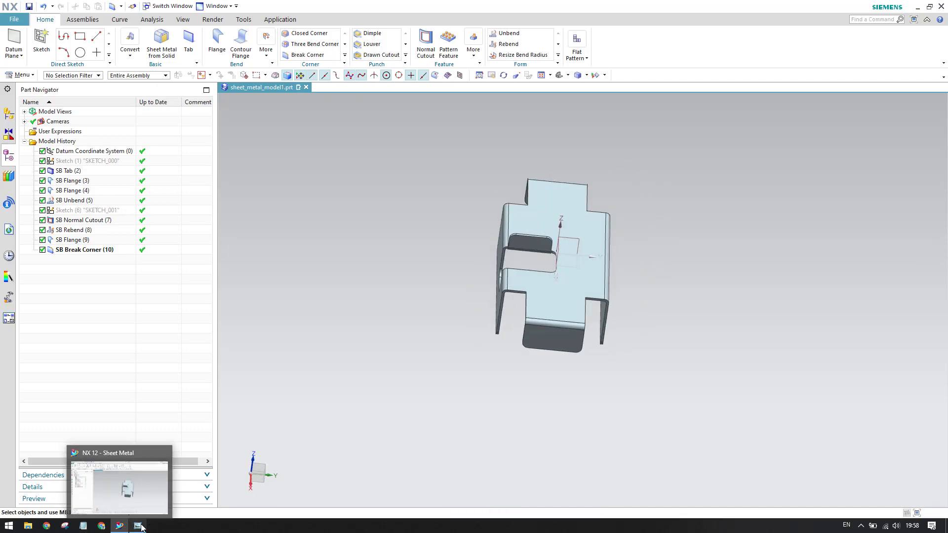
click(131, 481)
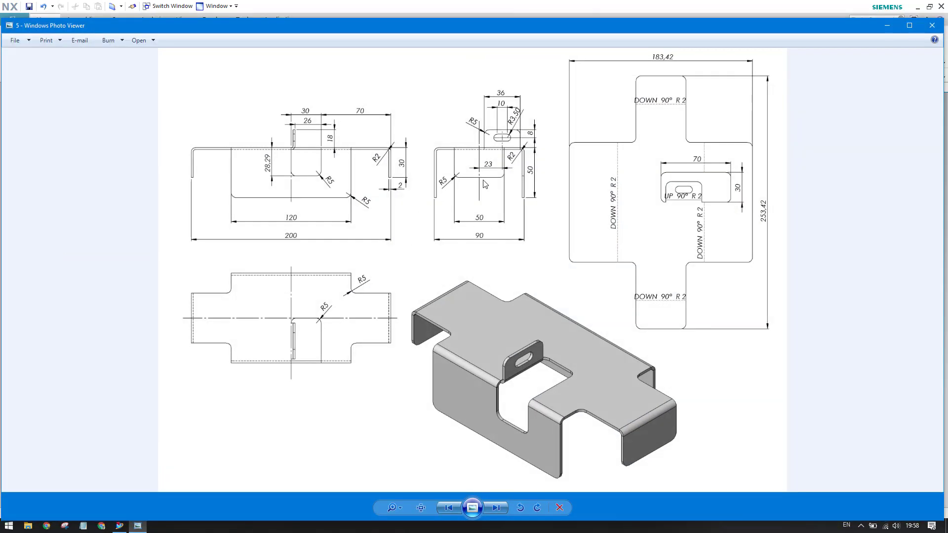
scroll(507, 144, up, 3)
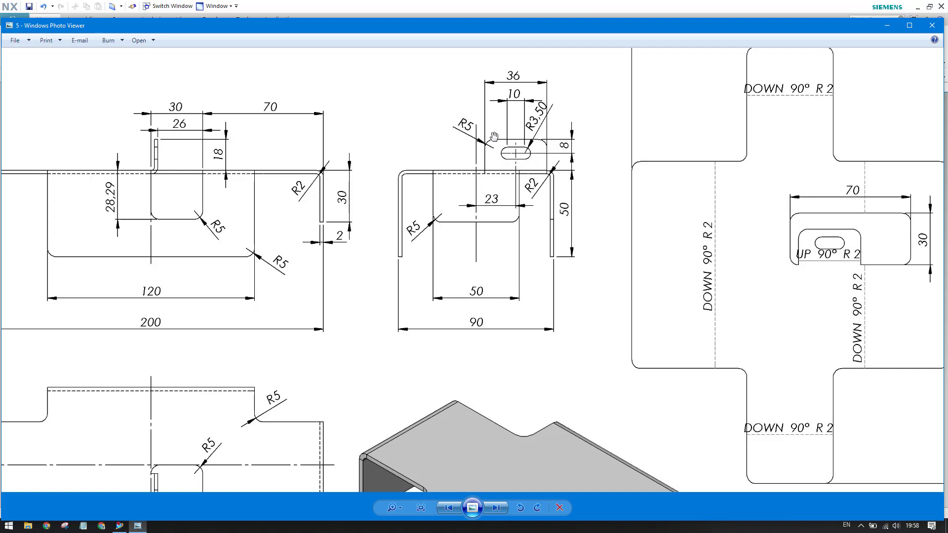
click(885, 29)
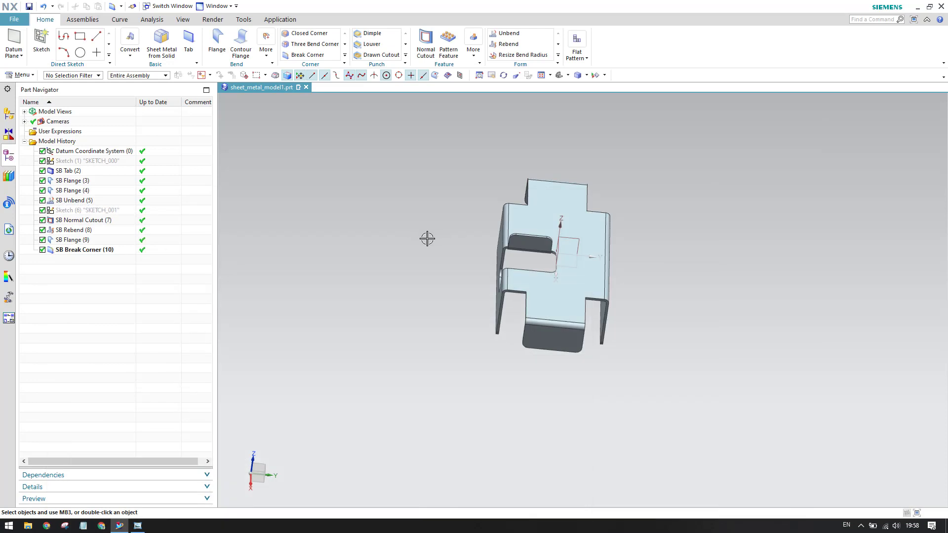
Start a new sketch on the flat face of the upright tab.
middle_drag(432, 236, 382, 207)
click(41, 45)
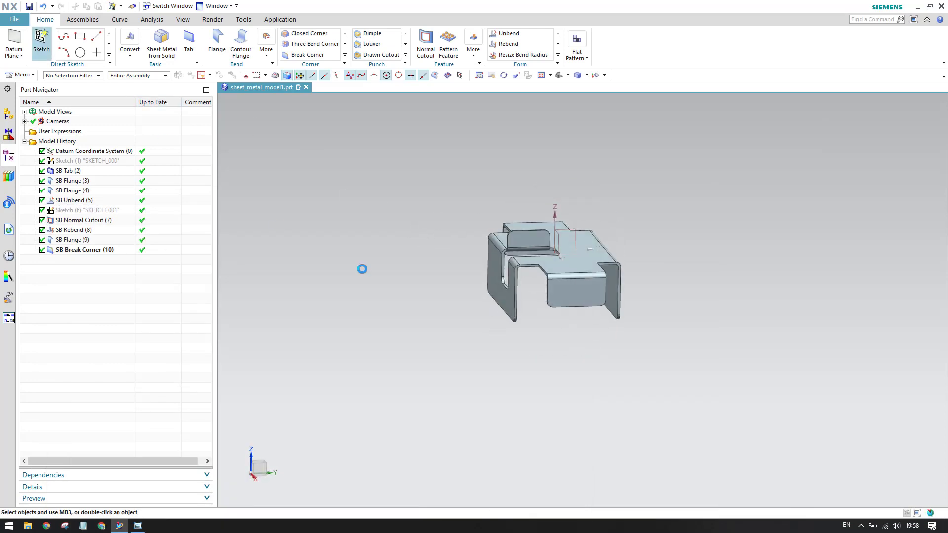
scroll(518, 241, up, 5)
click(520, 240)
click(213, 130)
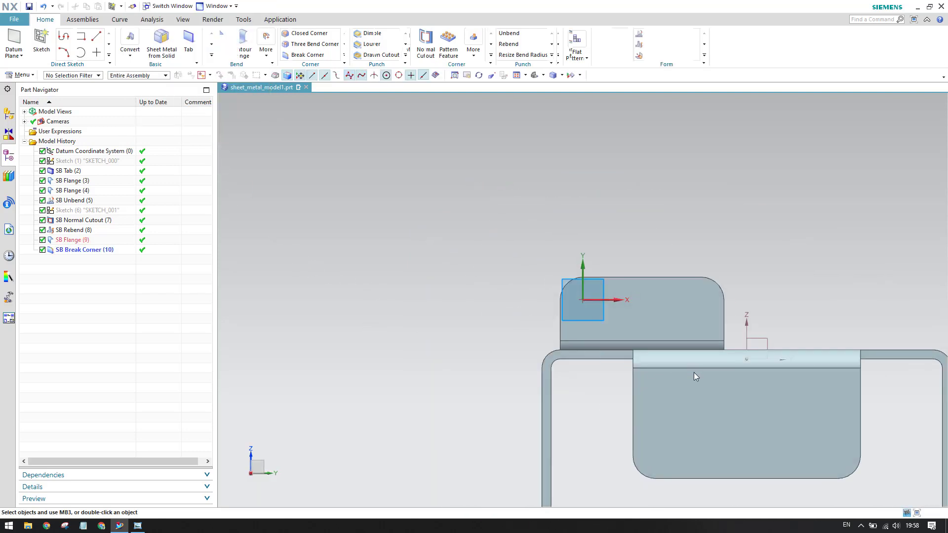
Sketch a horizontal rectangle about 3.4 mm high inside the tab's face, its upper edge level with the sketch origin.
scroll(694, 376, up, 4)
scroll(401, 275, down, 3)
click(101, 36)
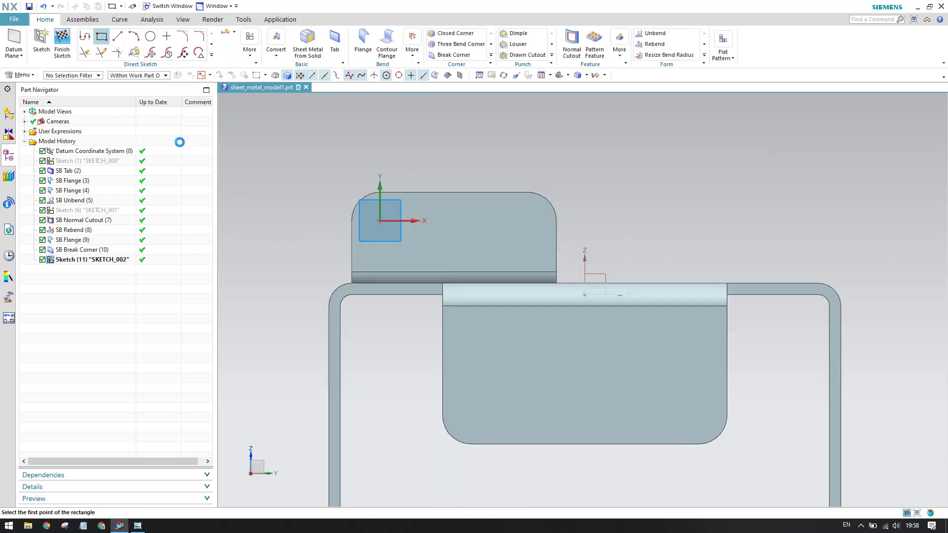
scroll(427, 229, up, 3)
scroll(423, 225, up, 1)
click(382, 206)
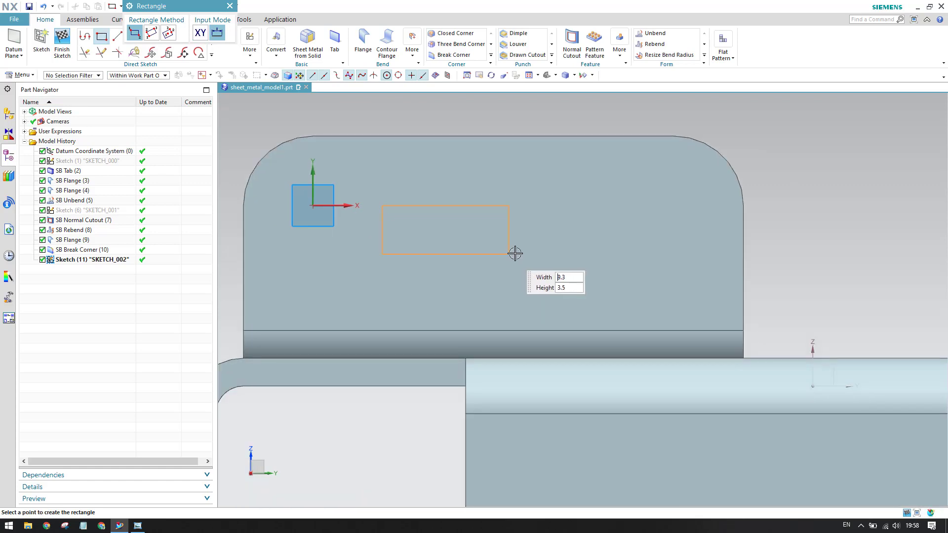
click(544, 252)
key(Escape)
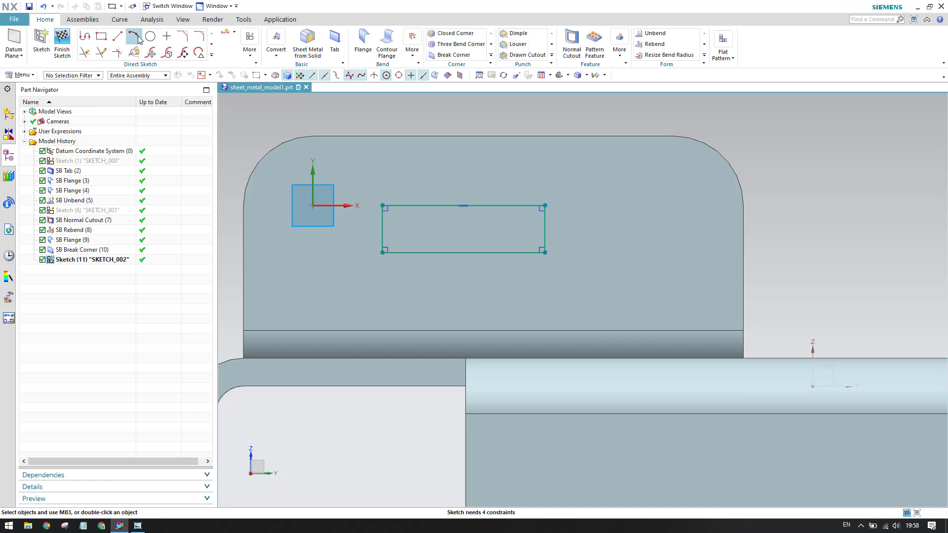
Draw a circle centred on the midpoint of each short side of the rectangle, passing through that side's corner.
click(150, 36)
scroll(515, 230, up, 2)
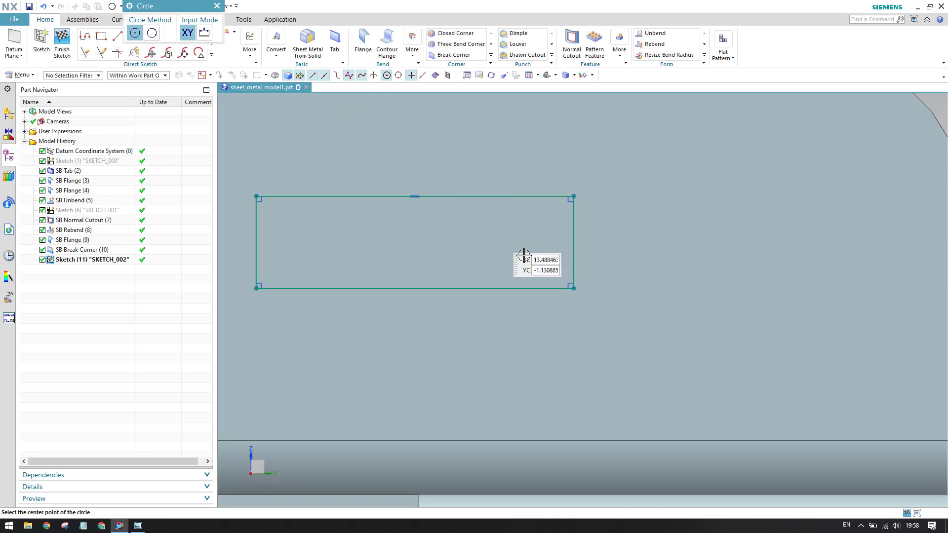
click(573, 245)
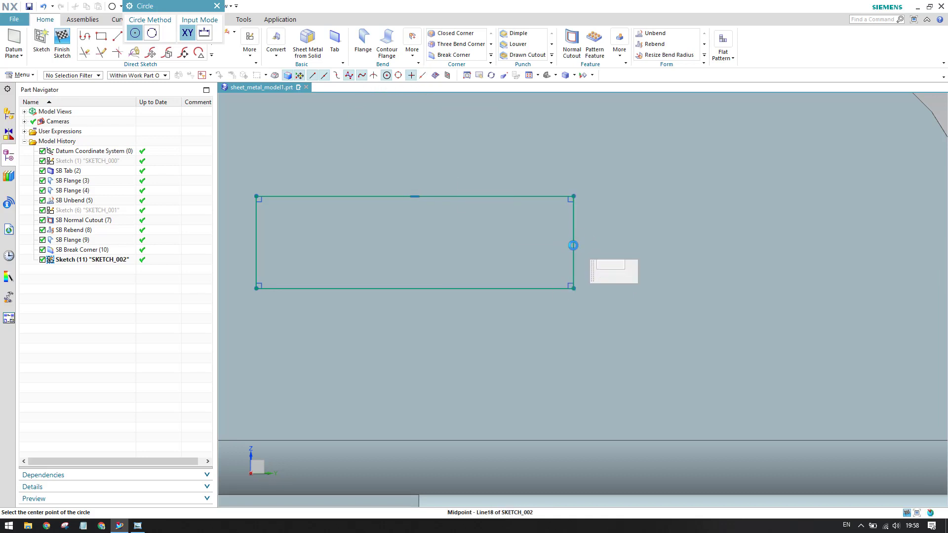
click(573, 288)
scroll(355, 271, down, 1)
scroll(343, 228, up, 4)
text(5)
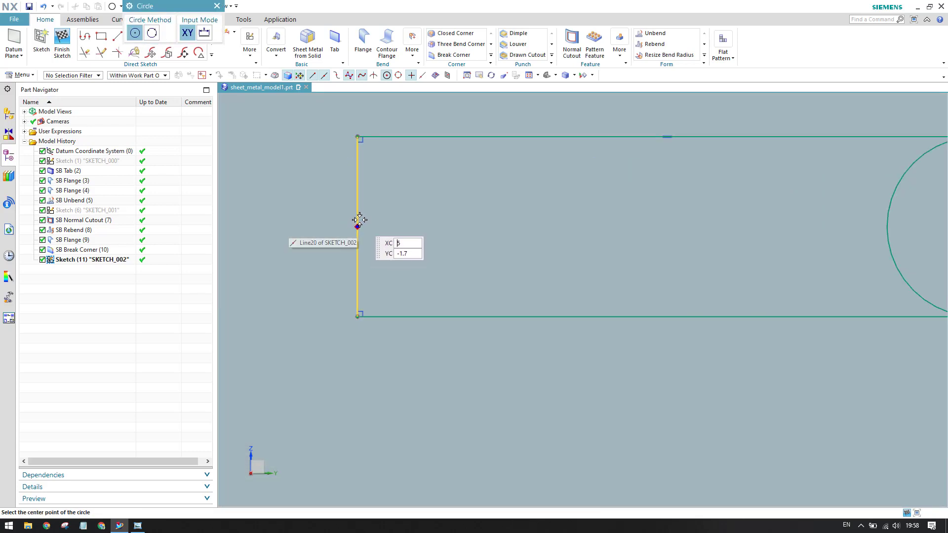
click(357, 227)
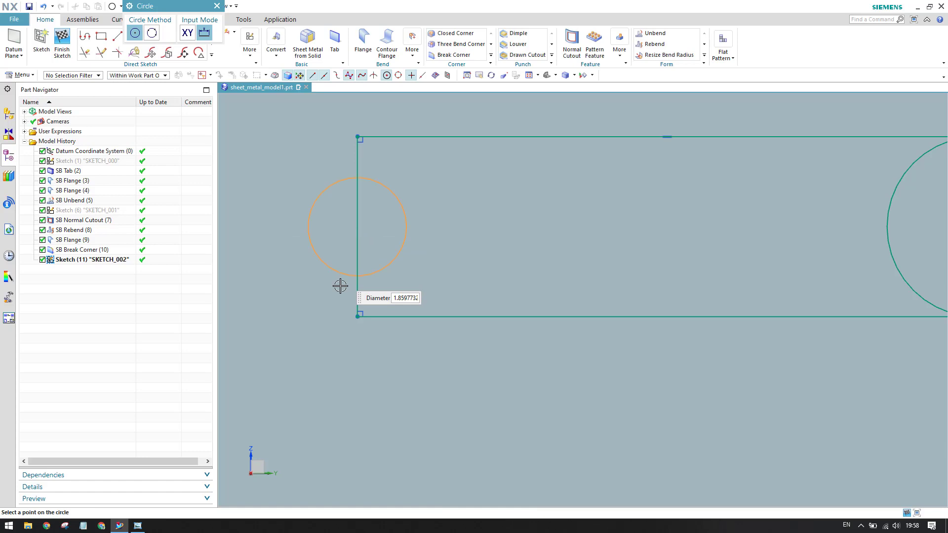
click(357, 317)
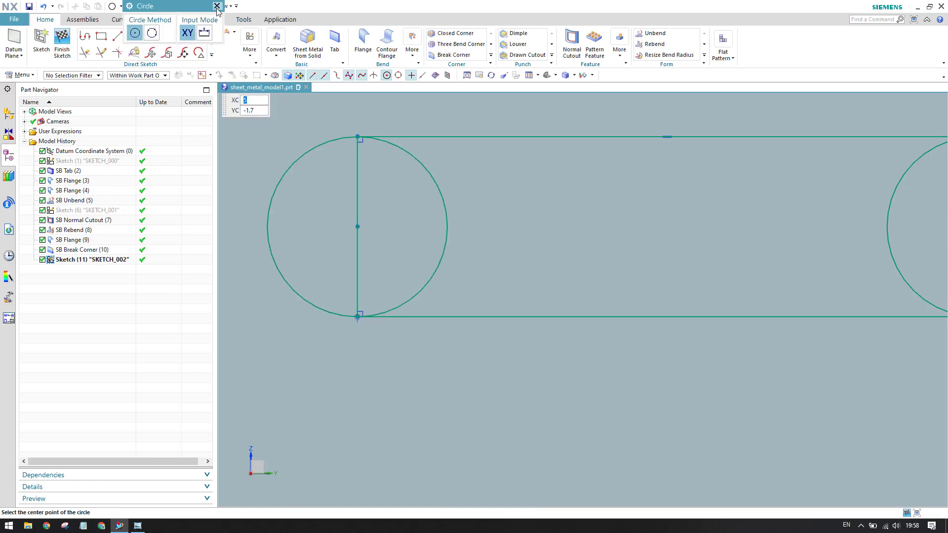
click(217, 6)
Dimension the distance from the tab's upper edge to the slot circle's centre and set it to 8 mm.
scroll(408, 258, down, 5)
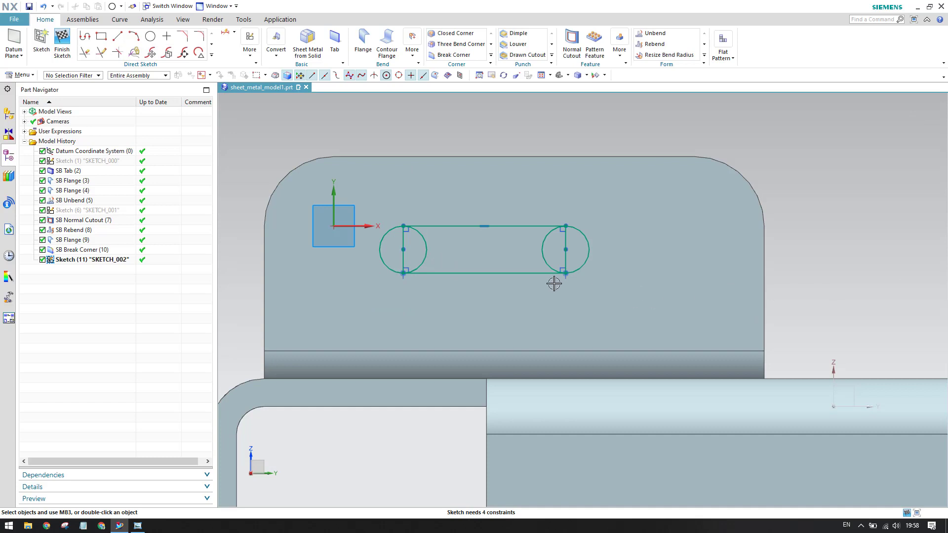
key(d)
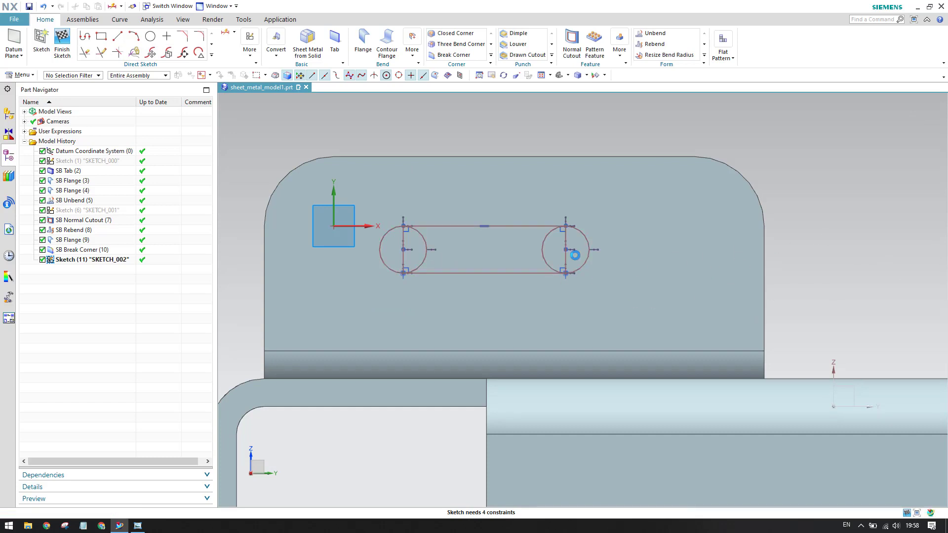
click(565, 251)
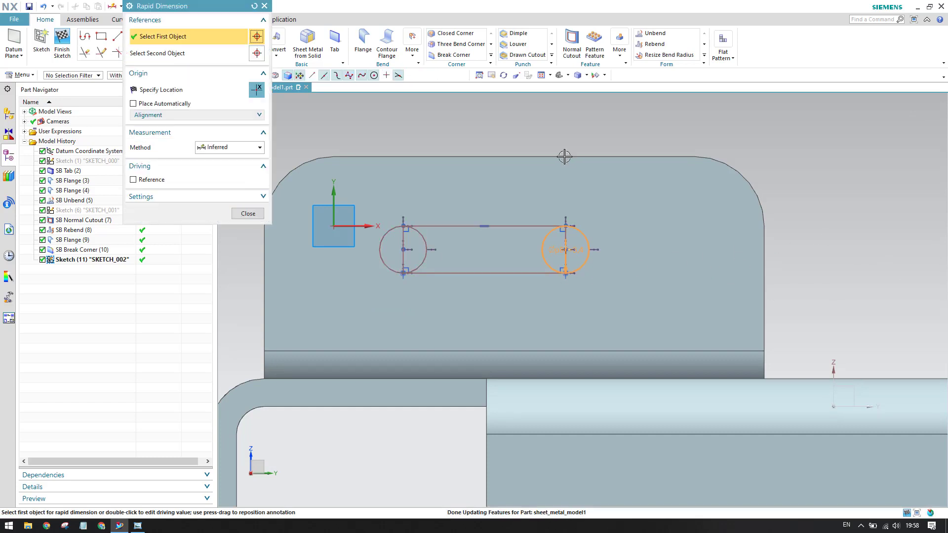
click(565, 156)
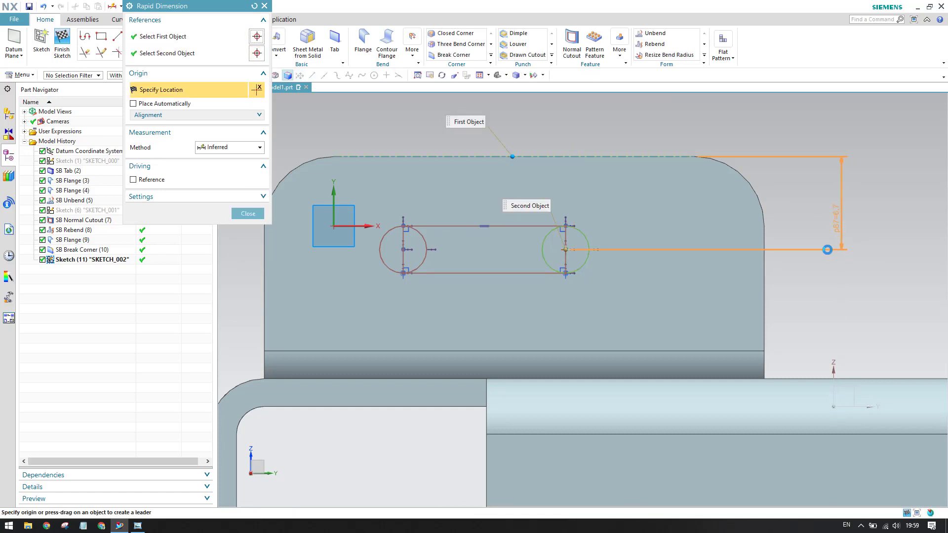
click(827, 250)
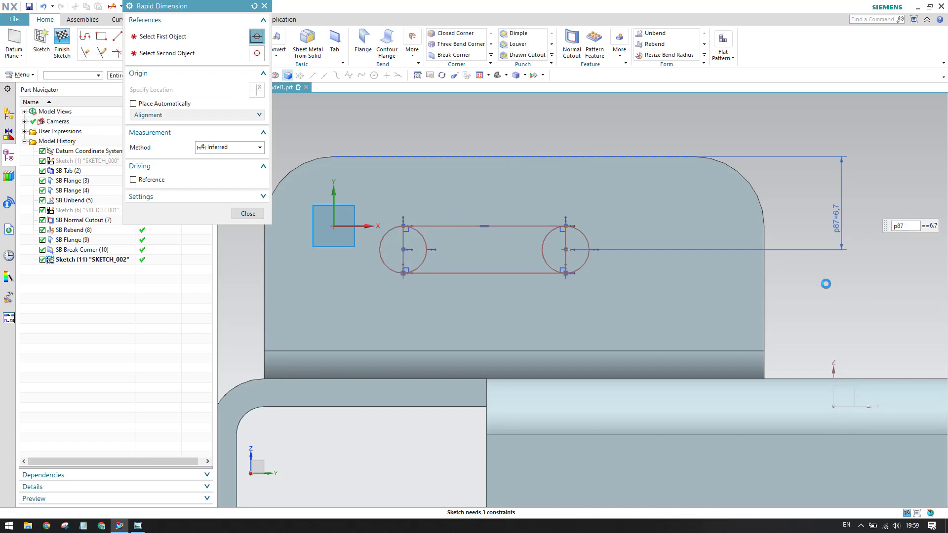
text(8)
key(Return)
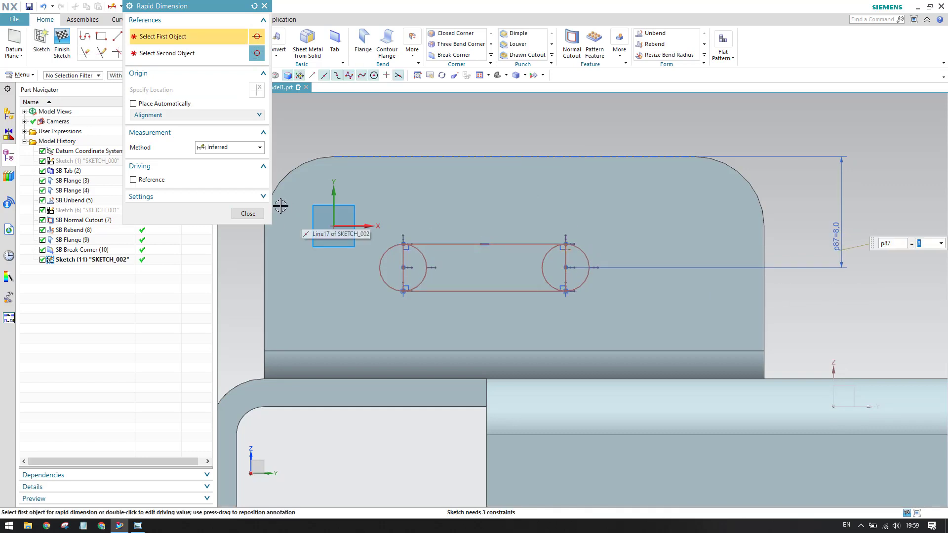
click(246, 214)
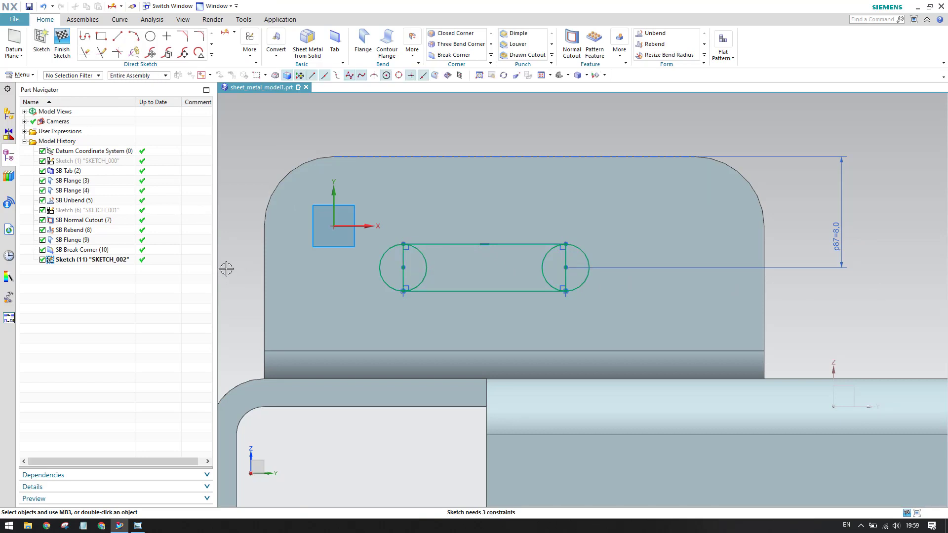
Align the midpoint of the rectangle's upper line vertically with the midpoint of the tab's upper edge.
key(c)
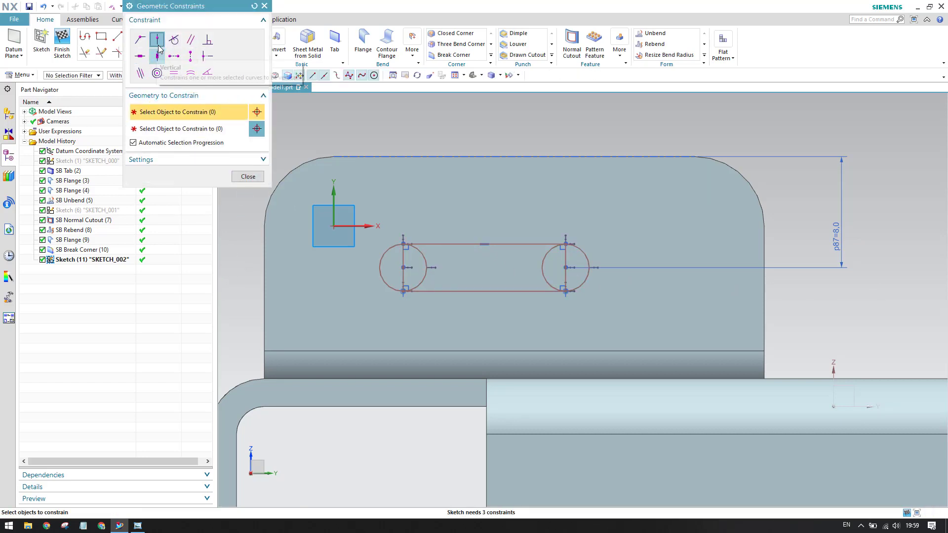
click(484, 244)
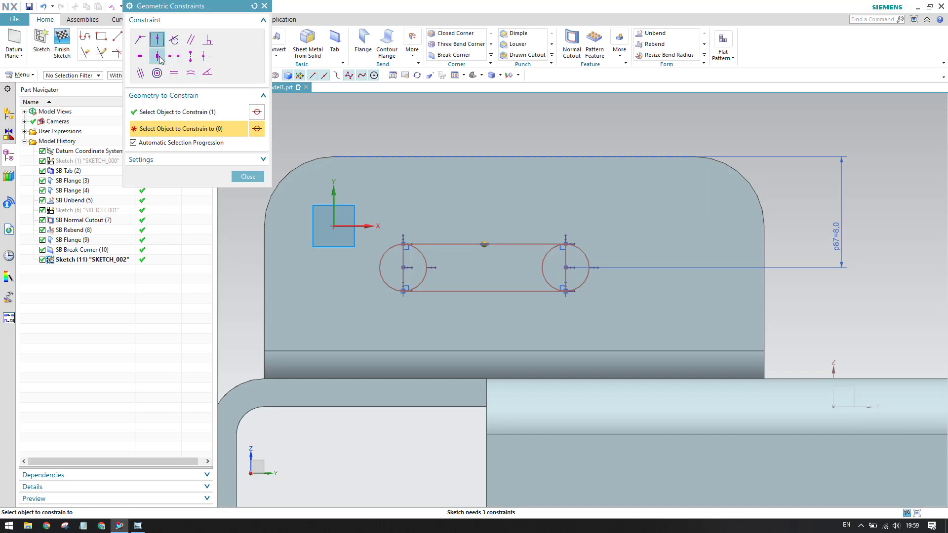
click(191, 62)
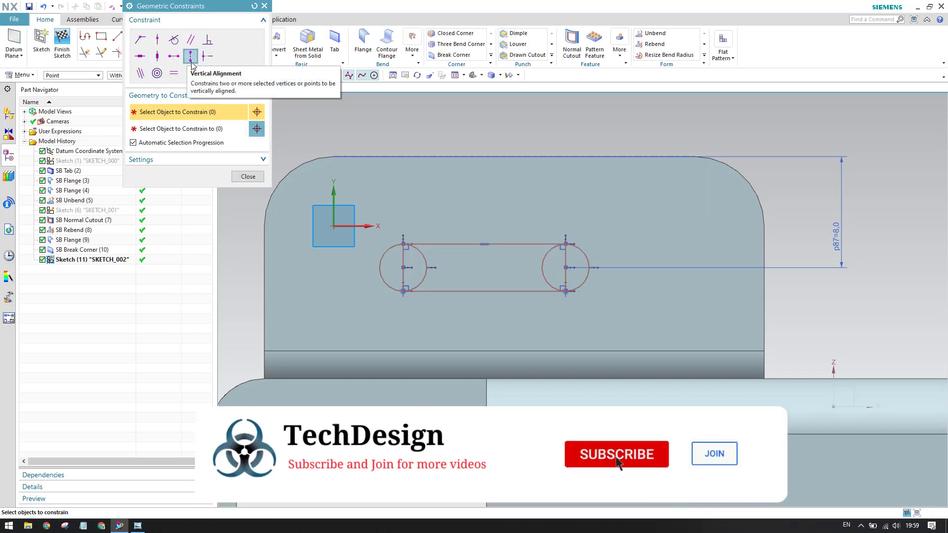
click(483, 244)
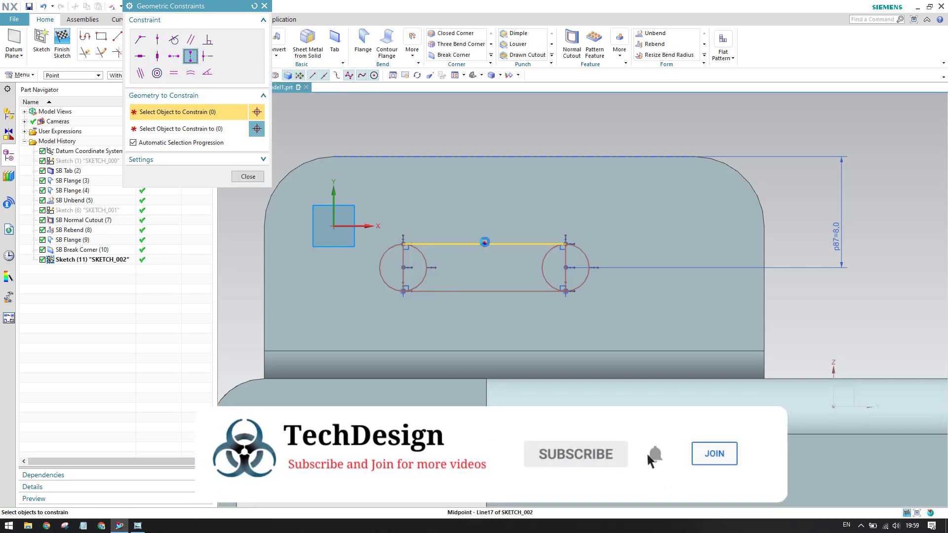
click(513, 156)
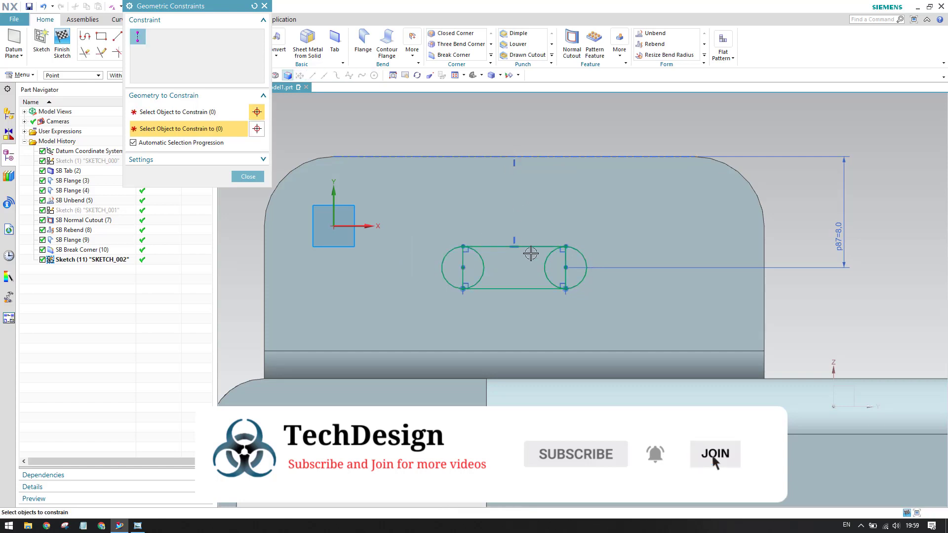
click(245, 177)
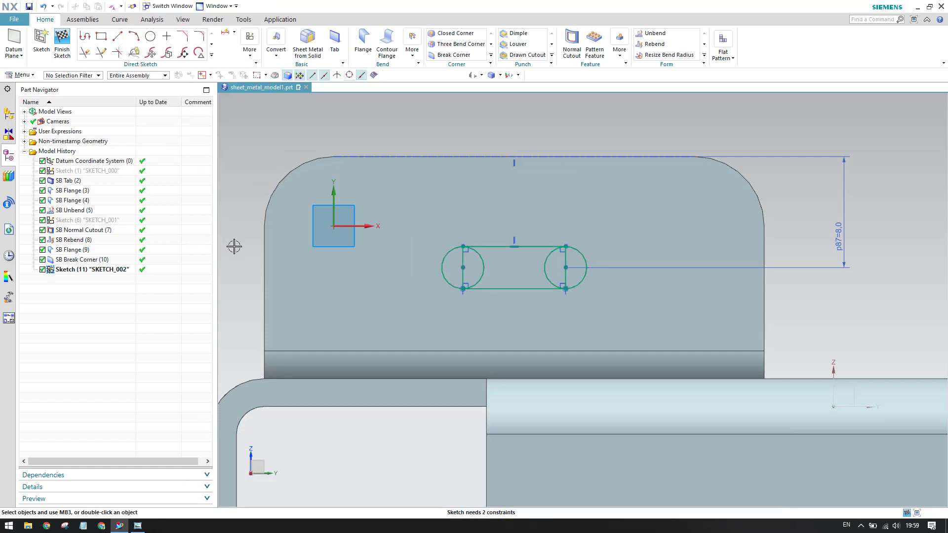
Dimension the length of the slot rectangle's upper line and set it to 10 mm.
key(d)
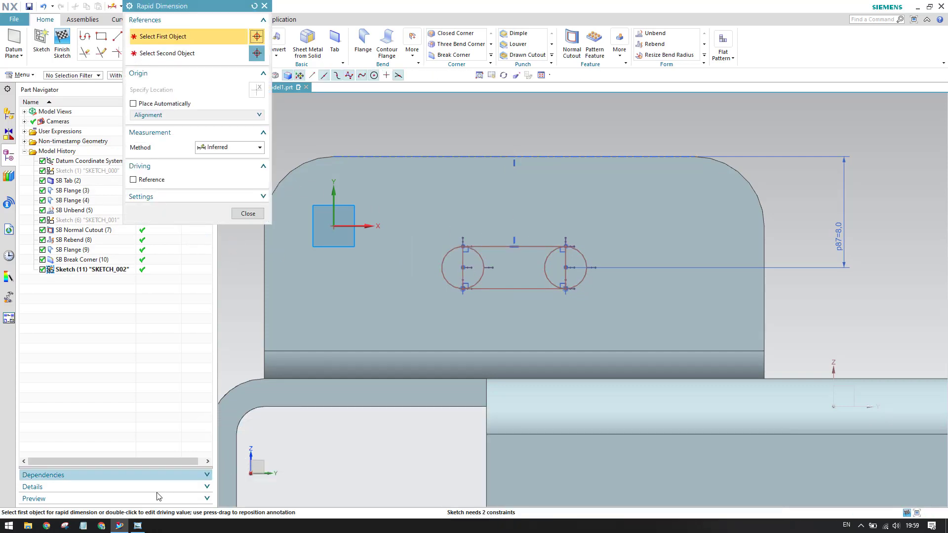
click(541, 246)
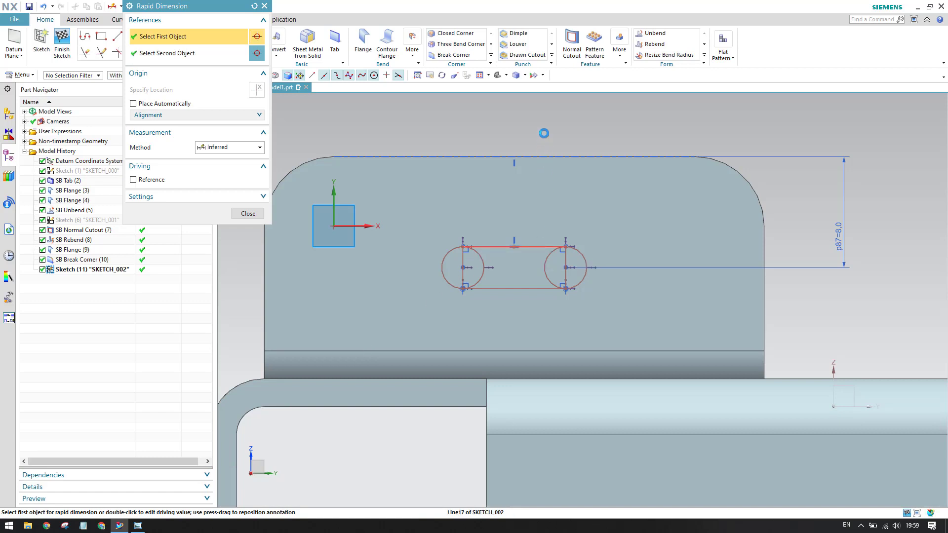
click(515, 105)
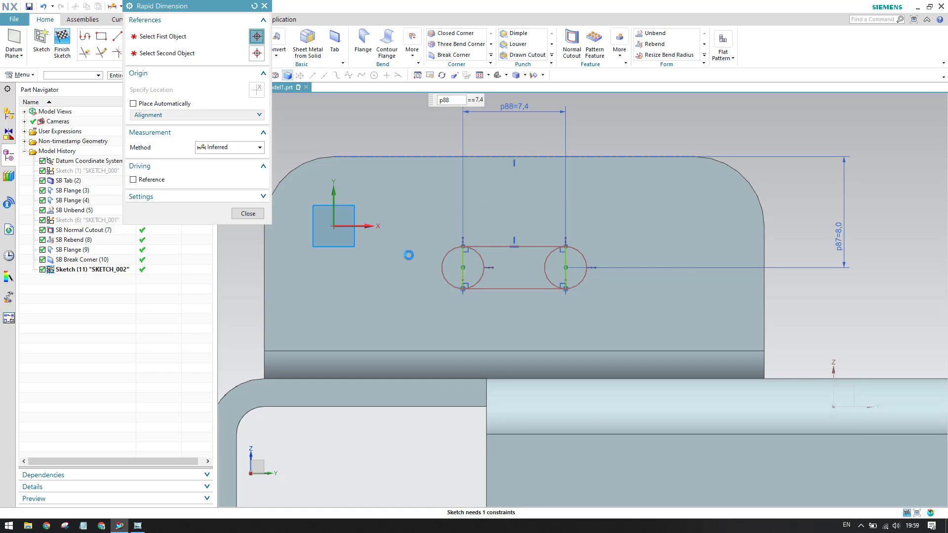
text(10)
key(Return)
click(248, 214)
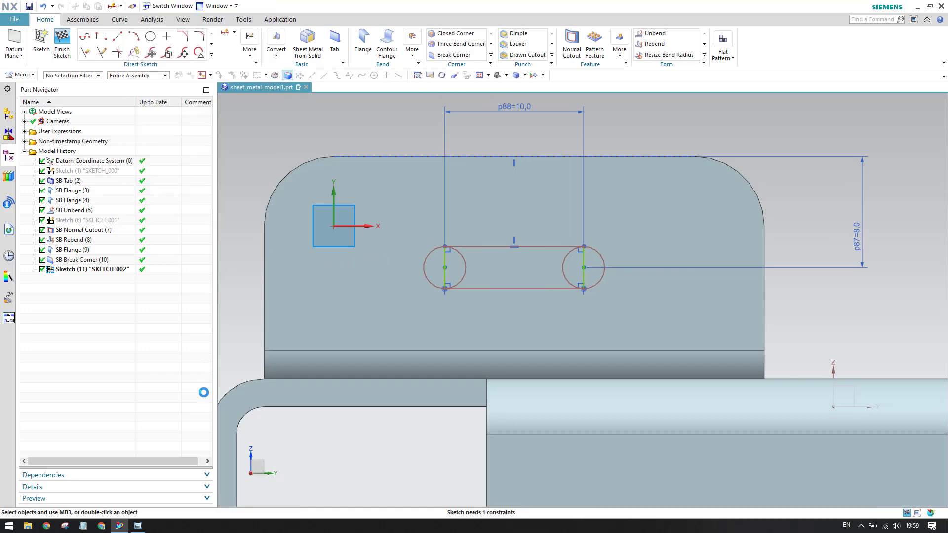
Check the slot size in the reference drawing, then dimension the height of the rectangle's short side and set it to 7 mm.
key(alt+Tab)
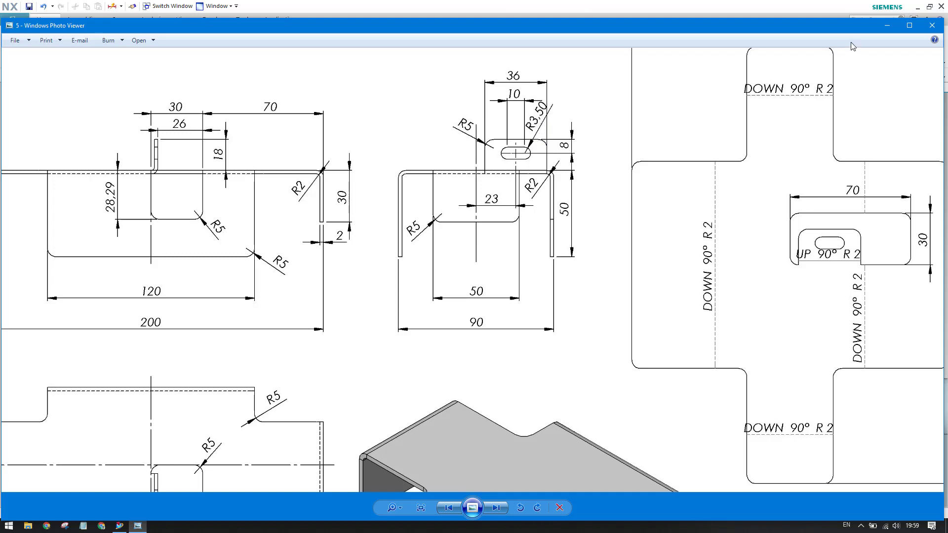
click(878, 27)
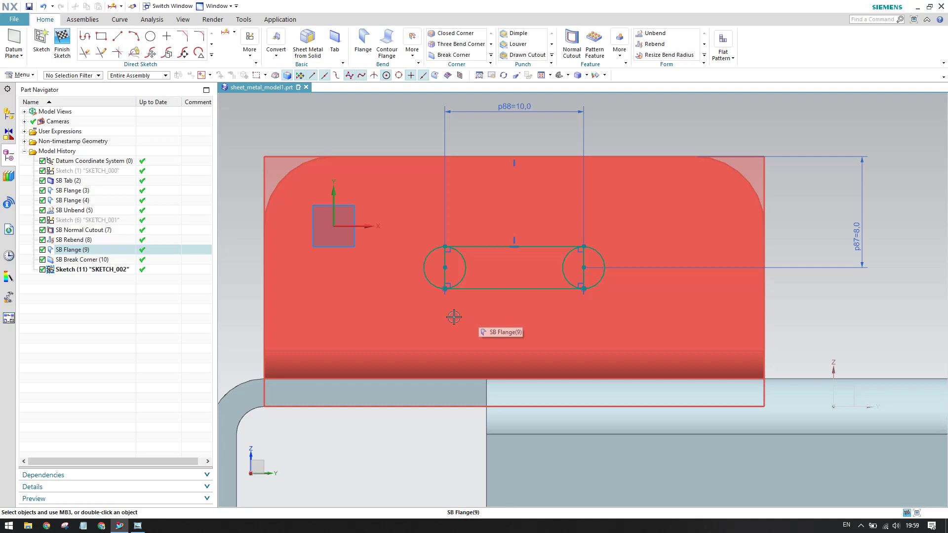
key(d)
scroll(438, 266, up, 2)
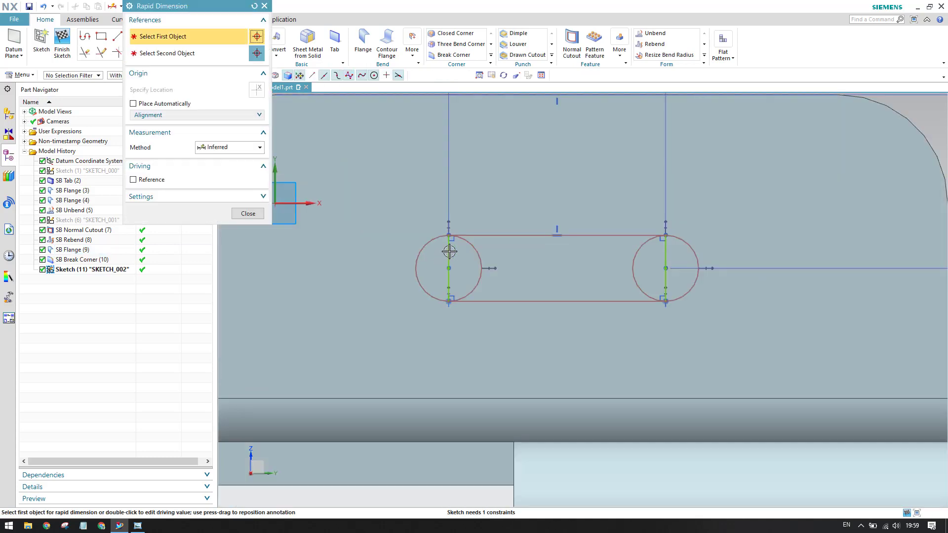
click(366, 272)
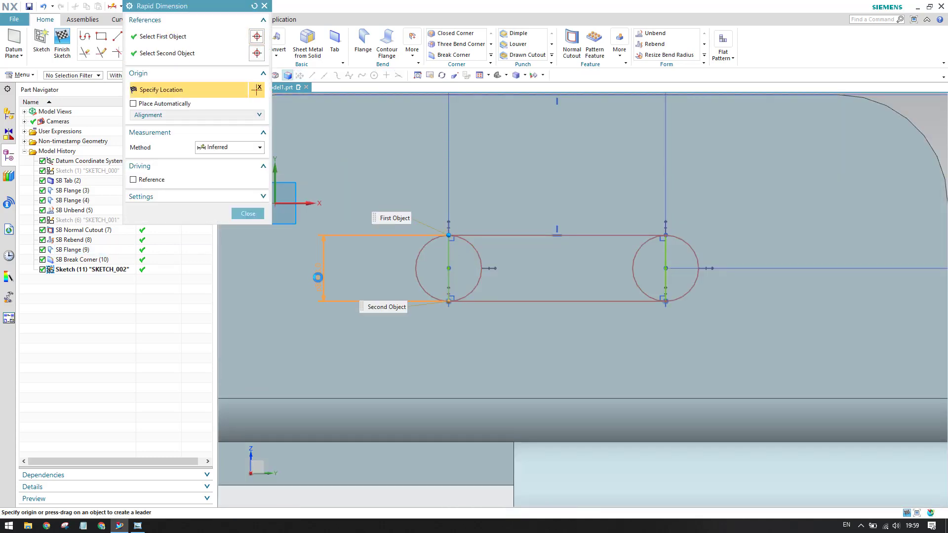
click(362, 295)
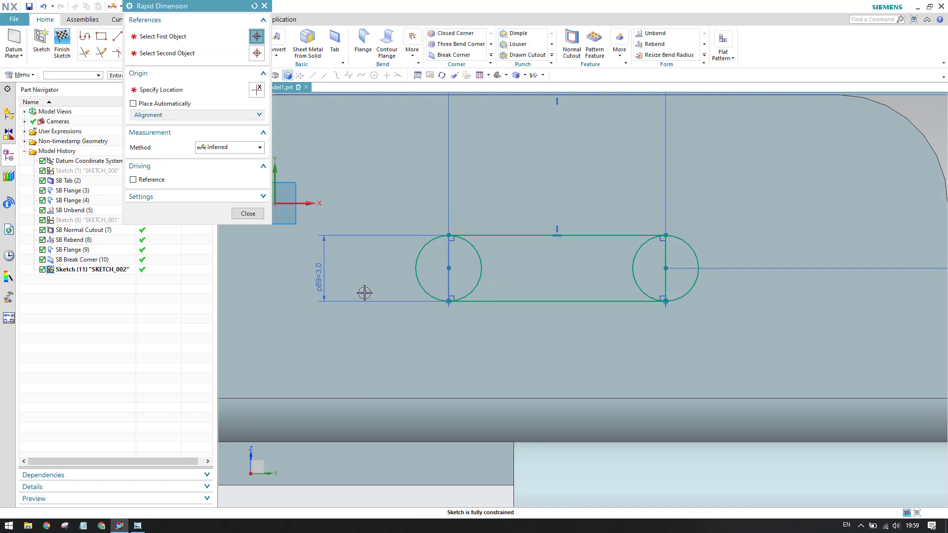
text(7)
key(Return)
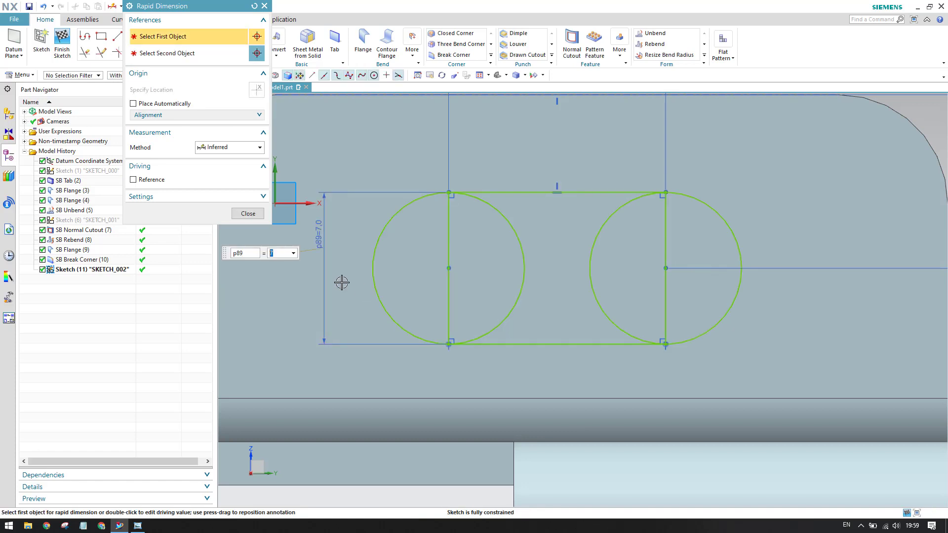
click(257, 218)
scroll(415, 256, down, 2)
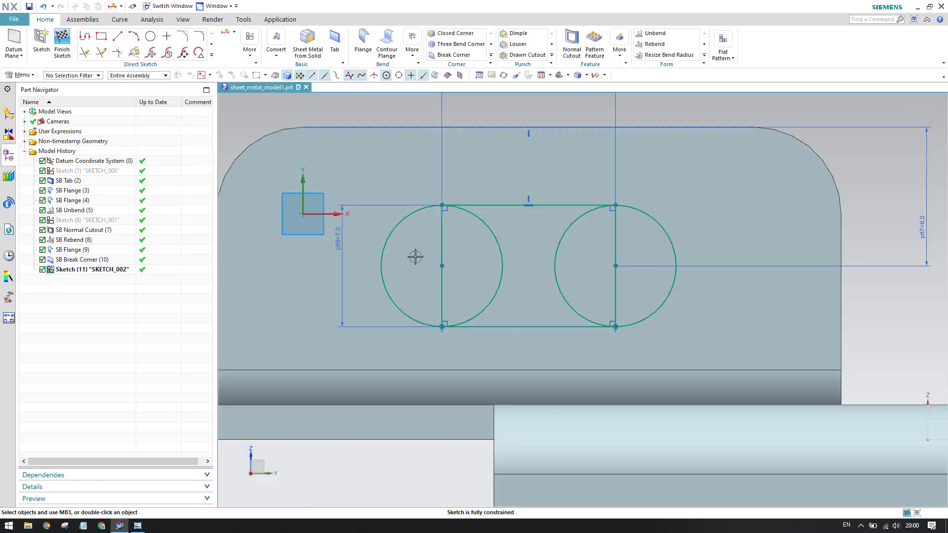
scroll(433, 272, up, 1)
scroll(446, 265, down, 2)
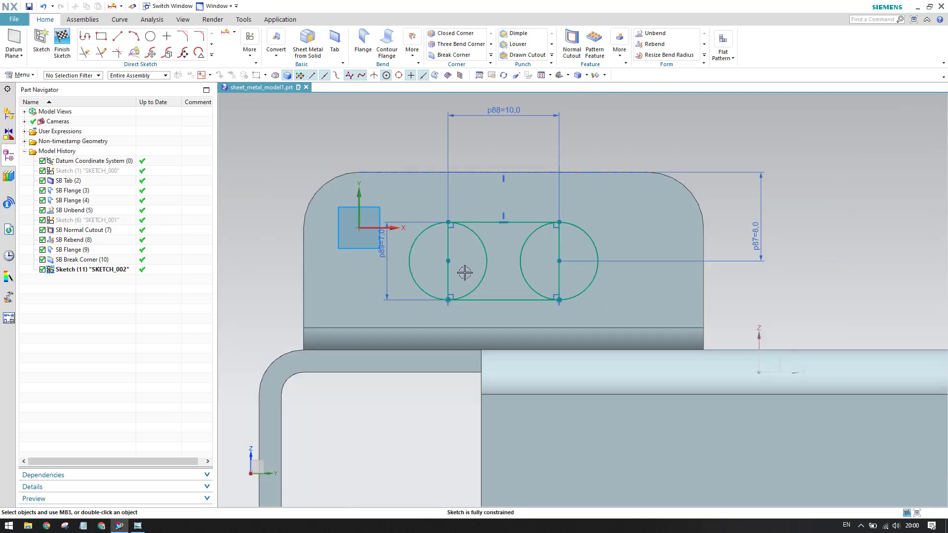
Trim away both circles' inner halves and the rectangle's short sides to leave a closed slot outline, and finish the sketch.
scroll(458, 276, up, 2)
key(t)
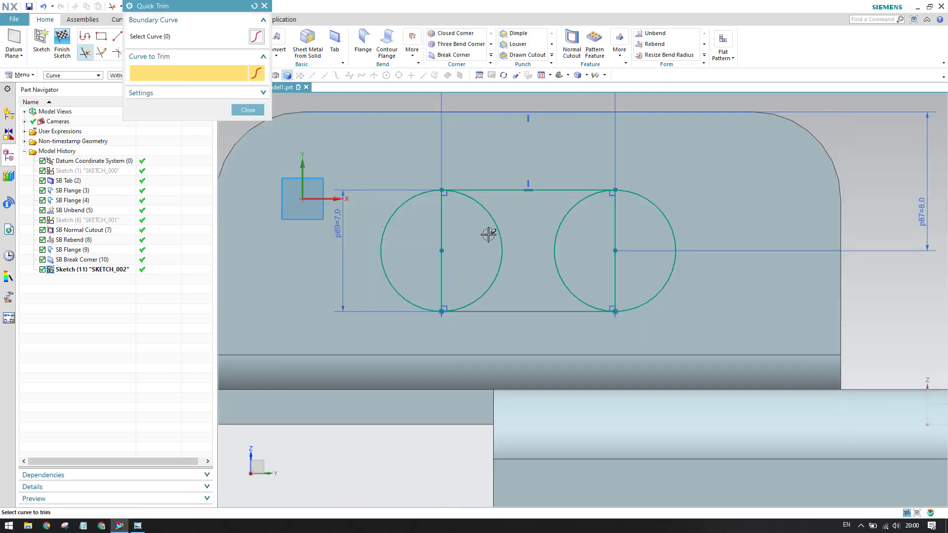
click(490, 219)
click(437, 224)
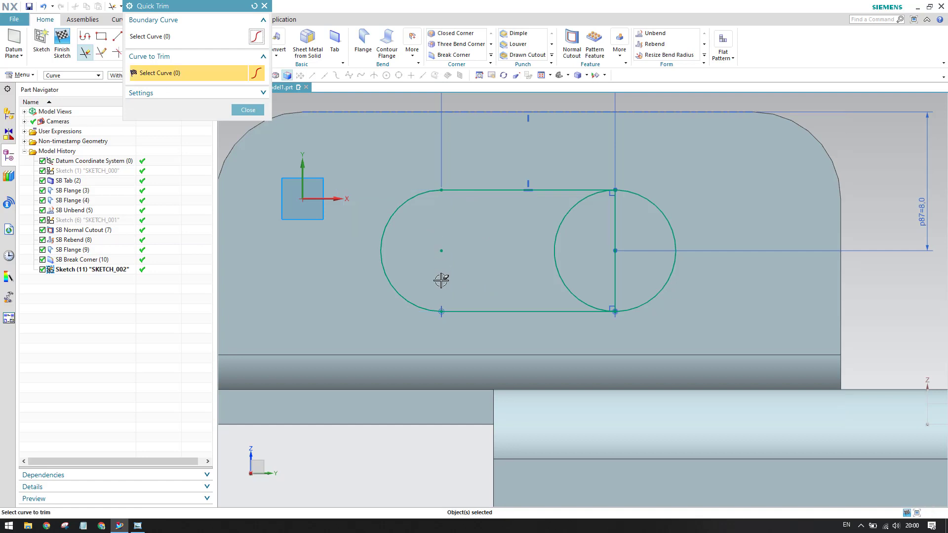
click(574, 211)
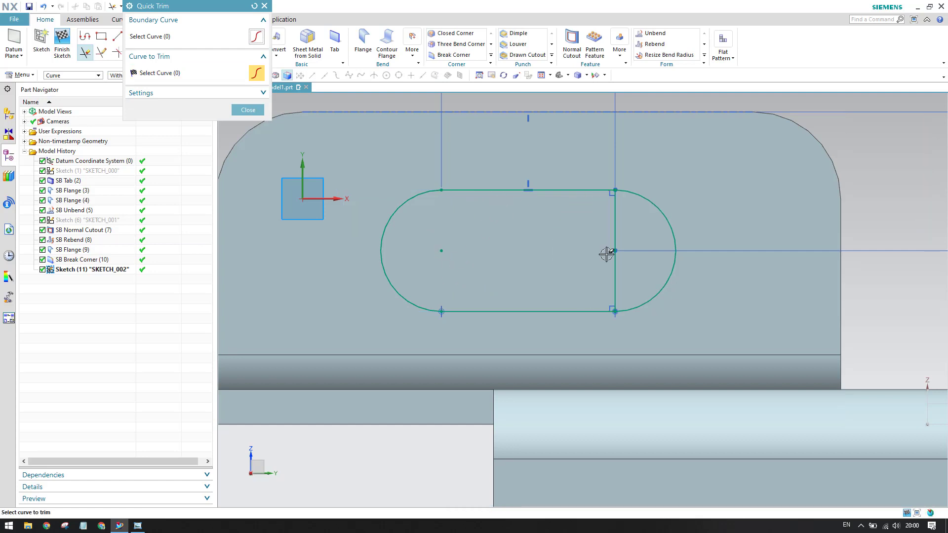
click(615, 231)
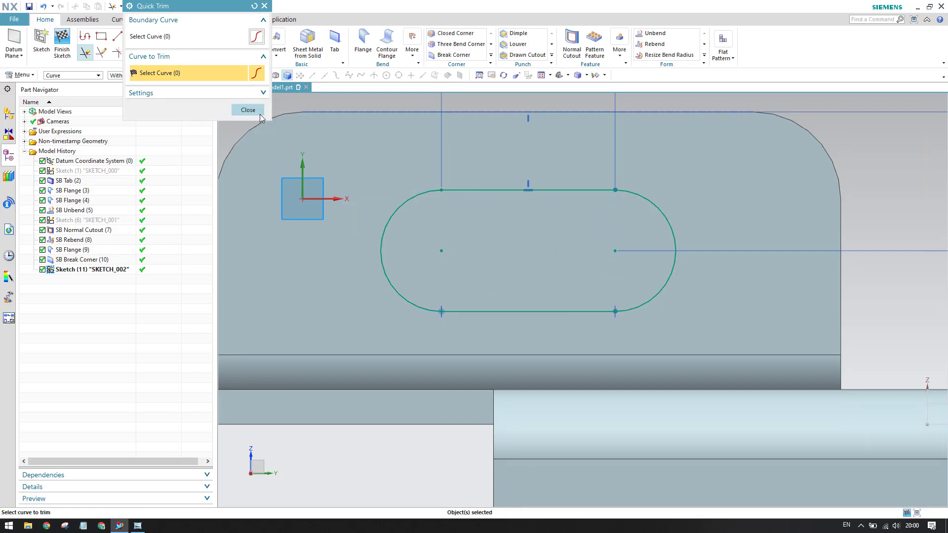
click(248, 109)
scroll(520, 251, down, 2)
scroll(521, 251, down, 3)
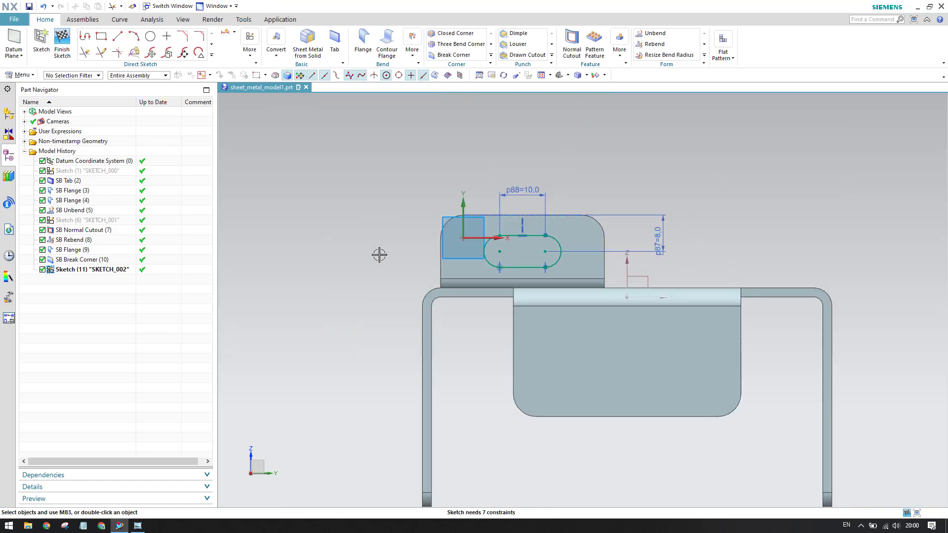
key(Home)
click(63, 49)
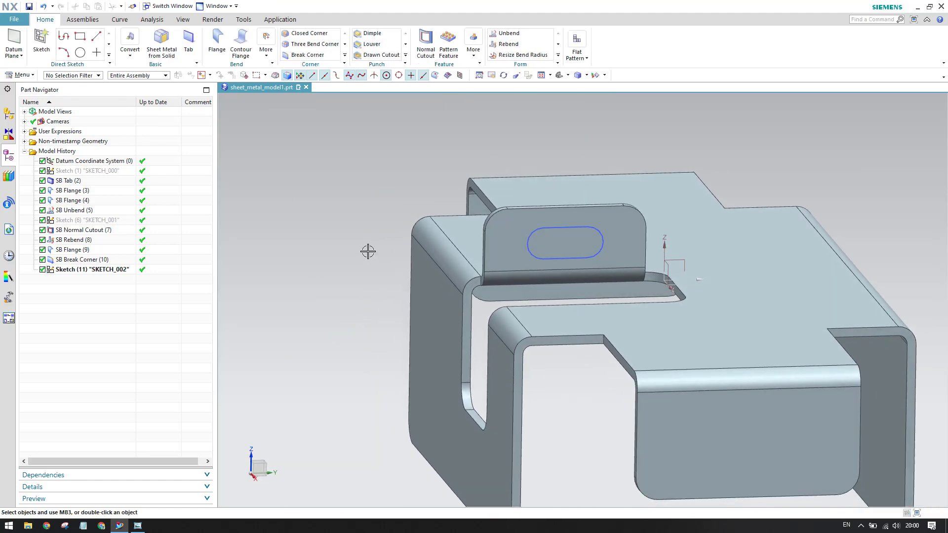
Cut the sketched slot through the upright tab with a Normal Cutout.
scroll(617, 237, up, 2)
scroll(501, 256, down, 2)
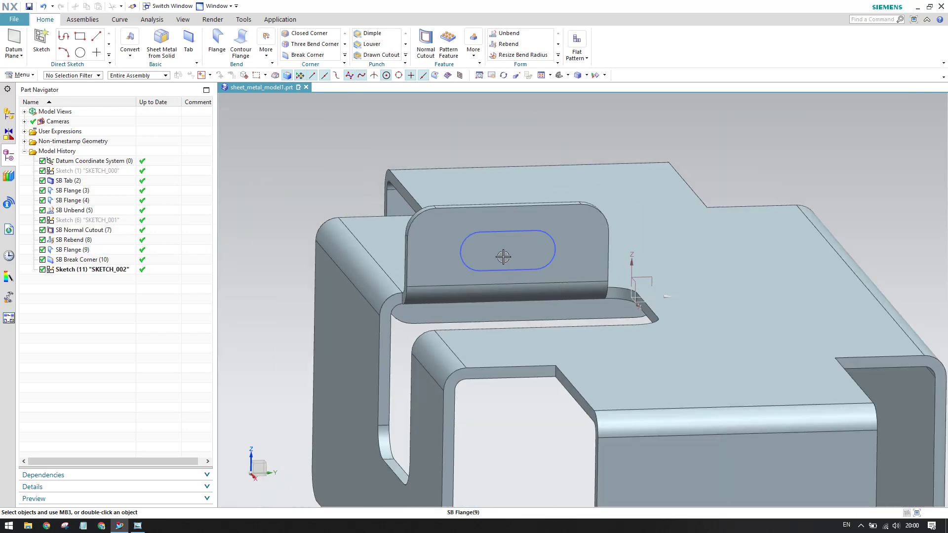
click(425, 44)
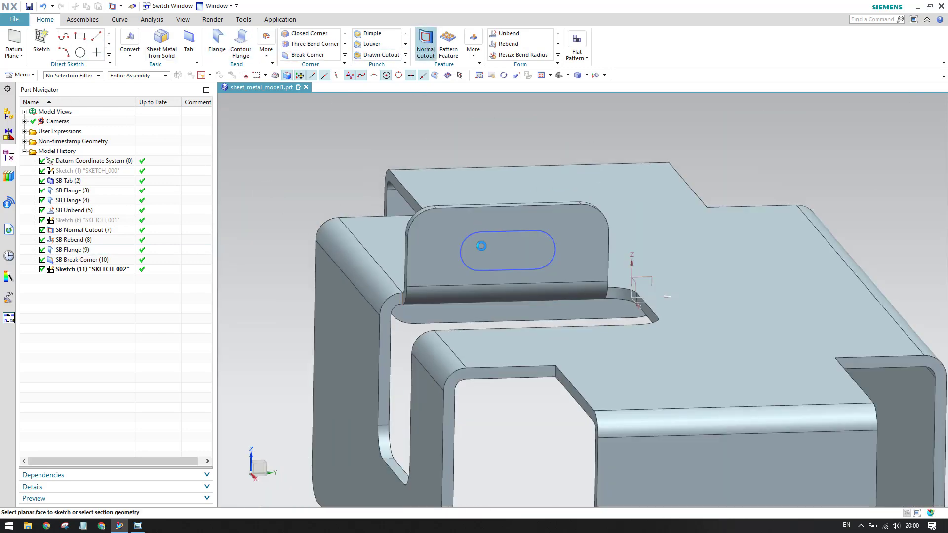
click(487, 231)
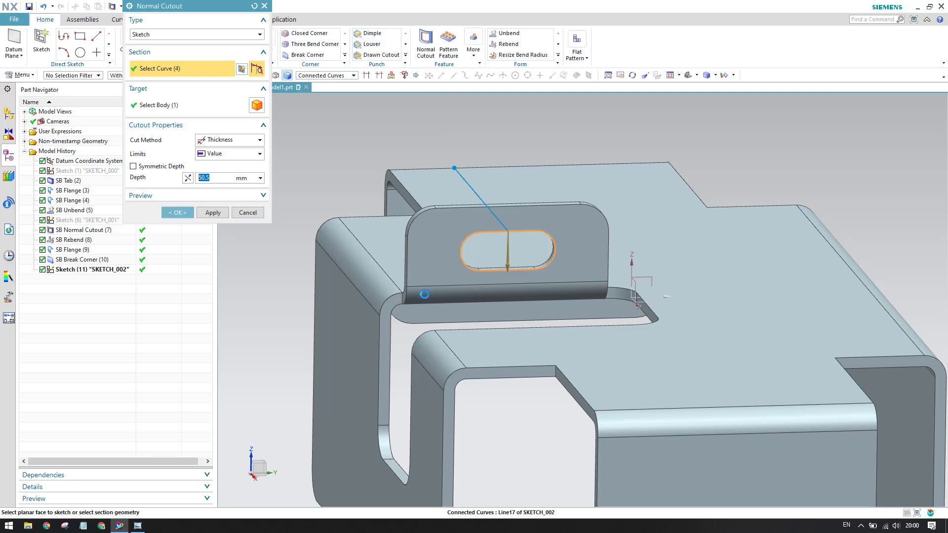
click(177, 212)
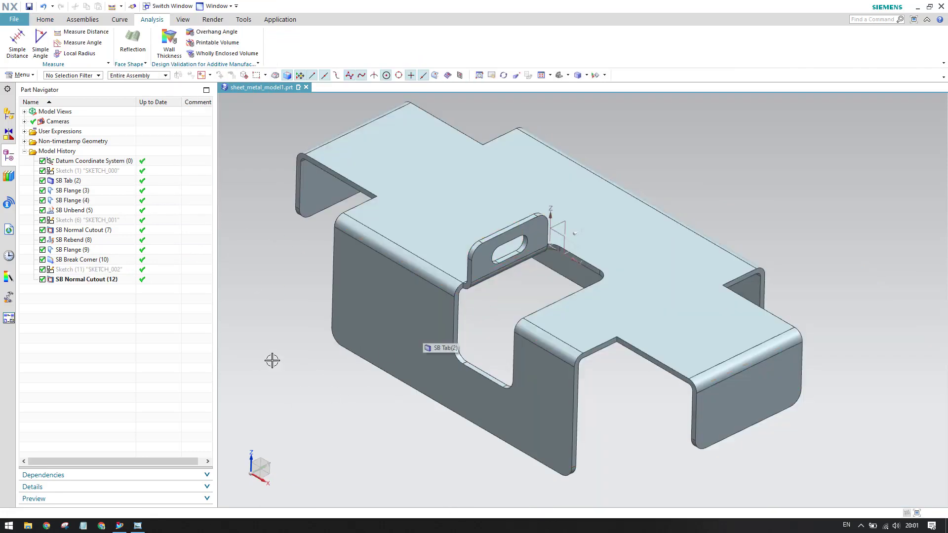
Check the reference drawing's R5 inner corners and begin a 5 mm blend Break Corner with the notch corner edge beside the cutout flange.
click(138, 525)
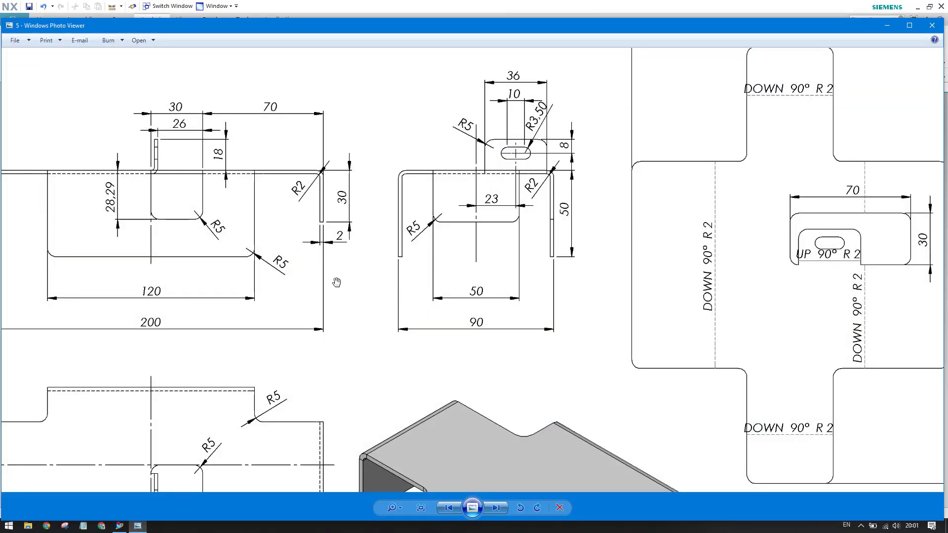
scroll(359, 262, down, 3)
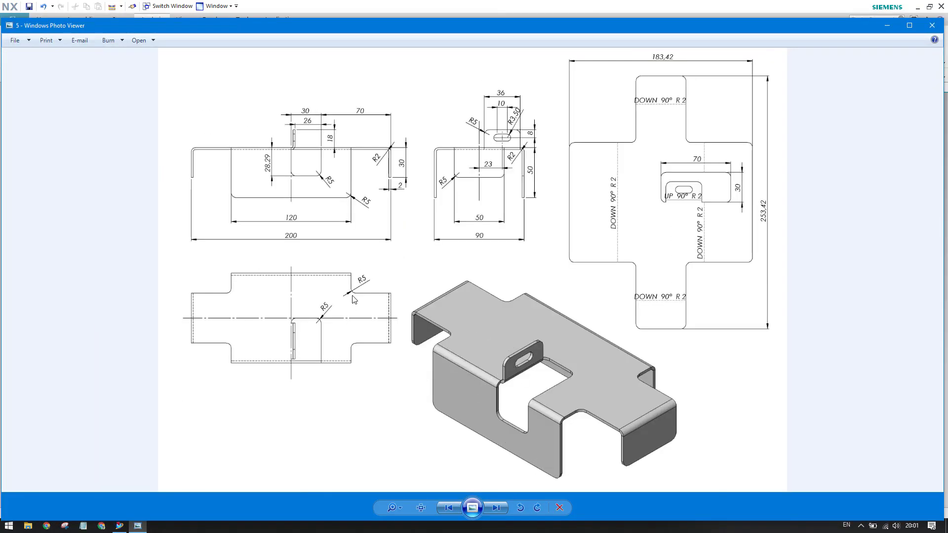
scroll(357, 295, up, 2)
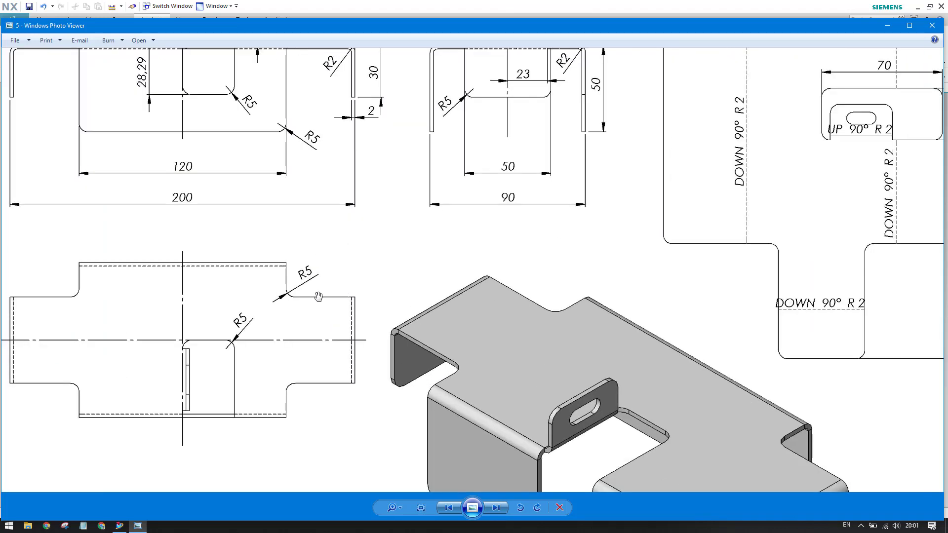
click(120, 526)
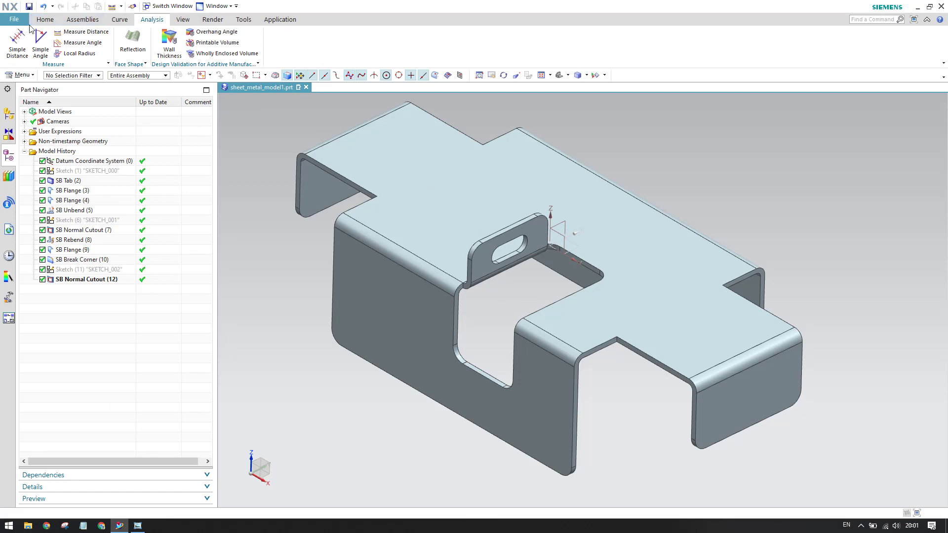
click(45, 19)
click(310, 55)
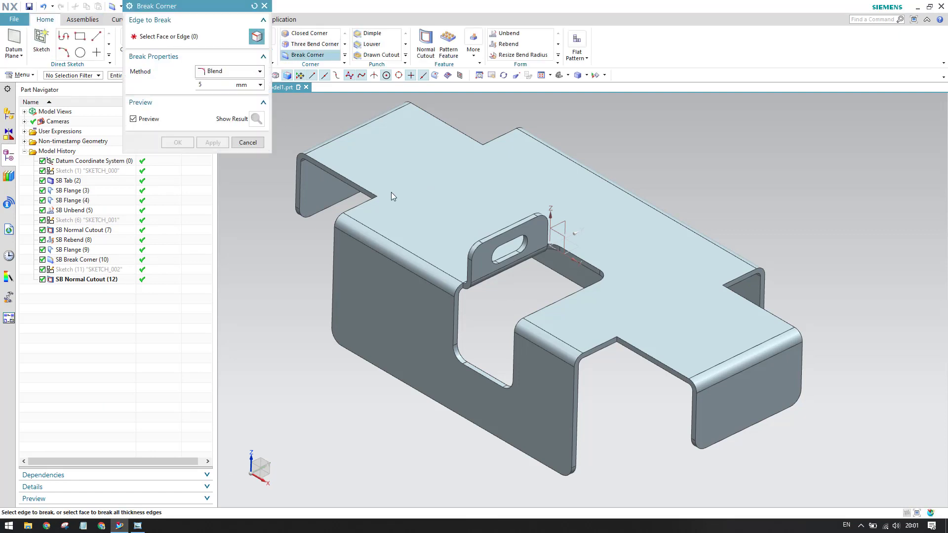
click(415, 192)
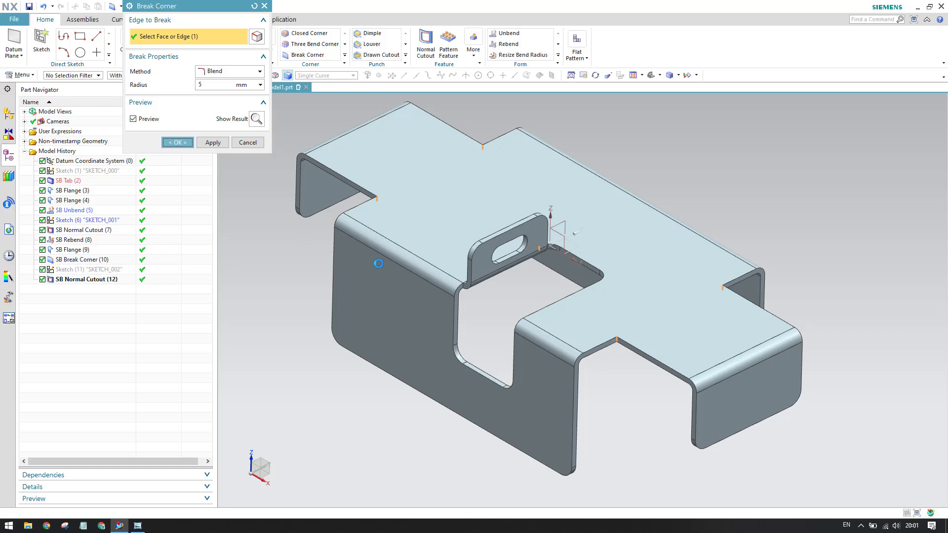
click(473, 275)
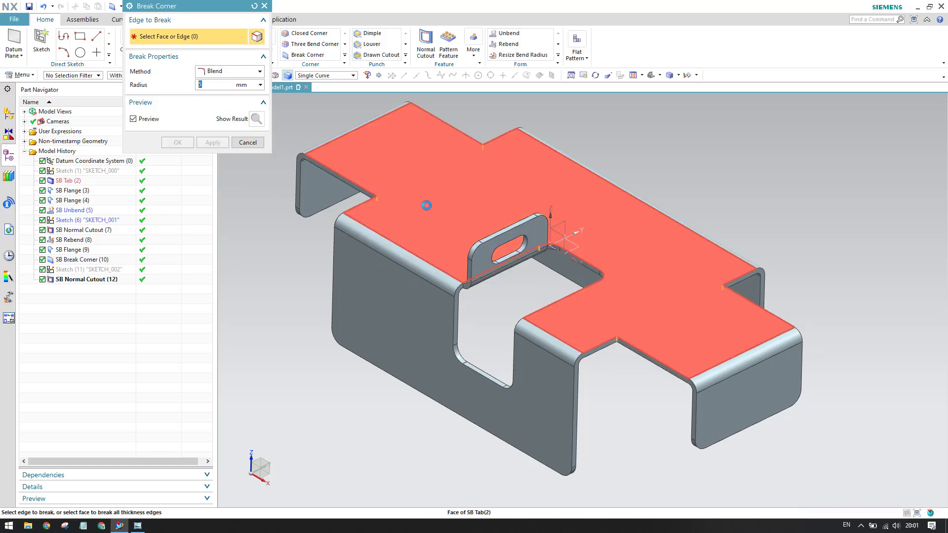
scroll(482, 395, down, 8)
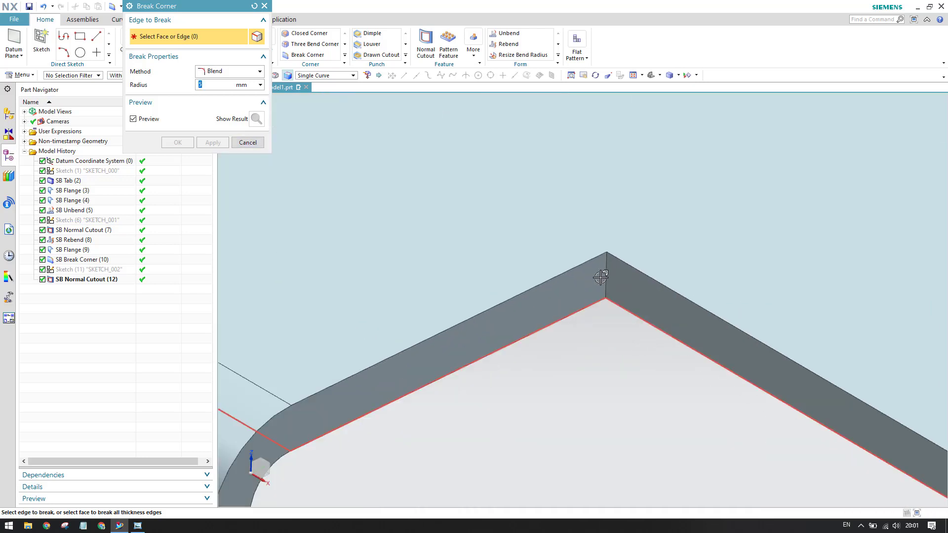
click(606, 270)
scroll(587, 305, up, 8)
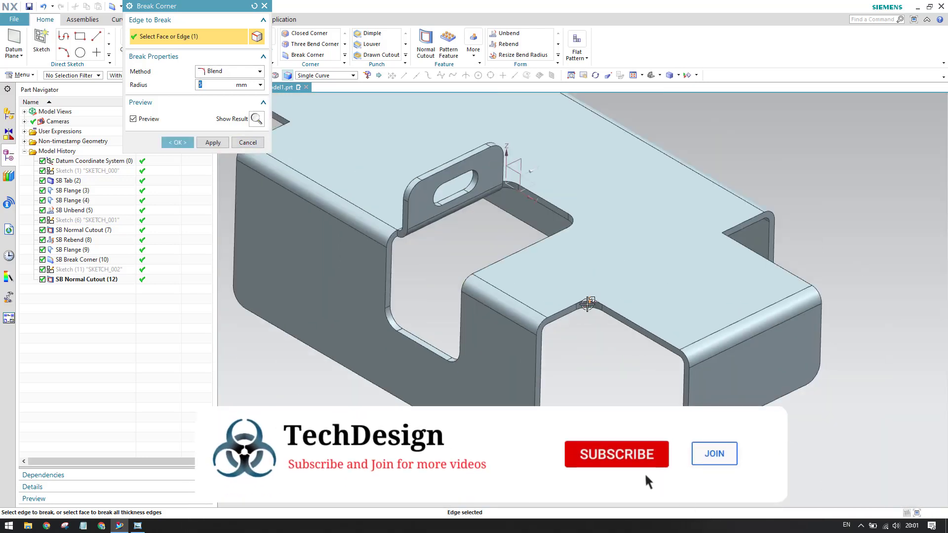
Add the inner corner edges of the next two notches to the 5 mm blend Break Corner selection.
scroll(587, 305, up, 5)
middle_drag(560, 284, 538, 296)
scroll(538, 296, down, 10)
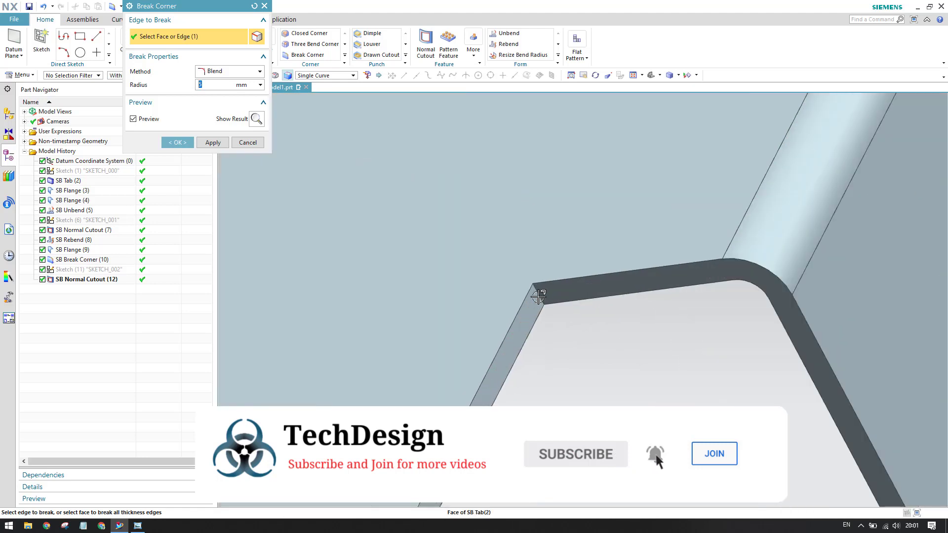
scroll(538, 296, down, 2)
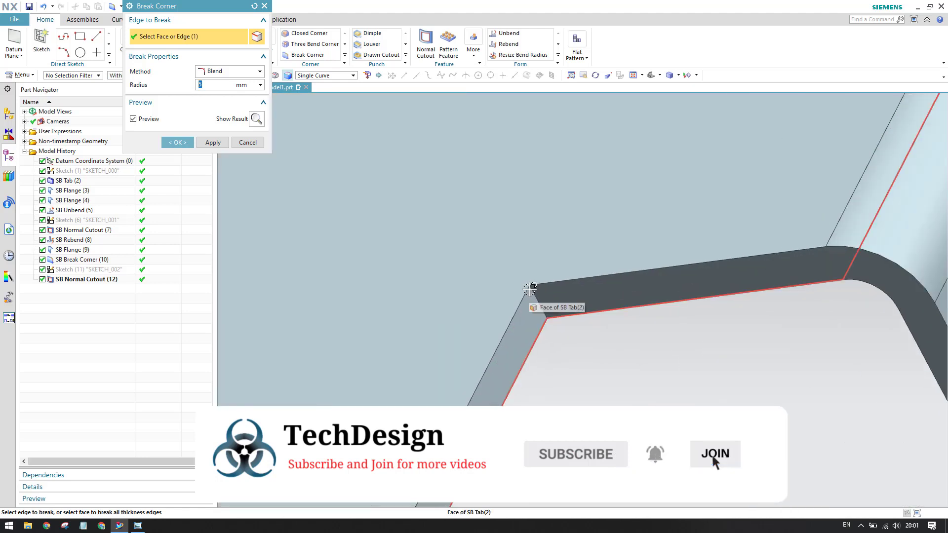
scroll(529, 292, down, 4)
click(529, 294)
scroll(529, 293, up, 8)
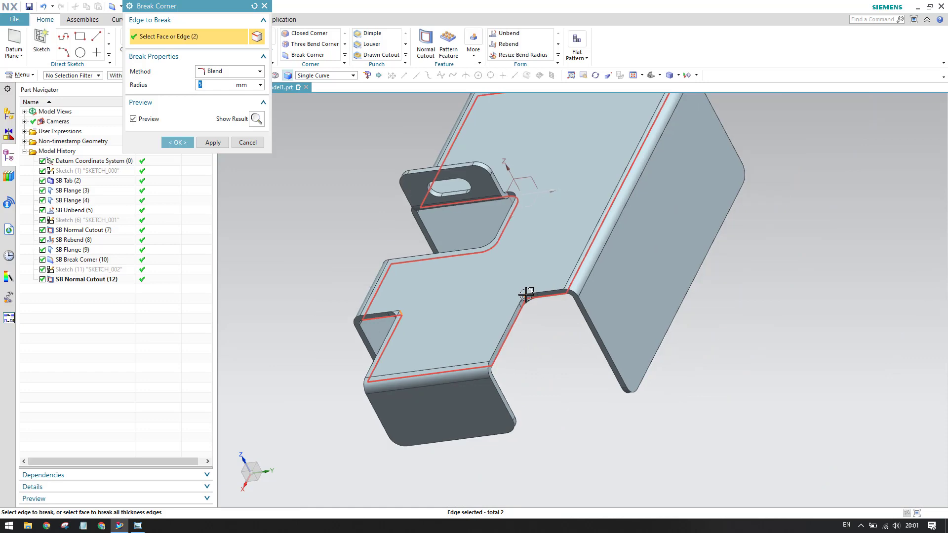
middle_drag(529, 293, 457, 332)
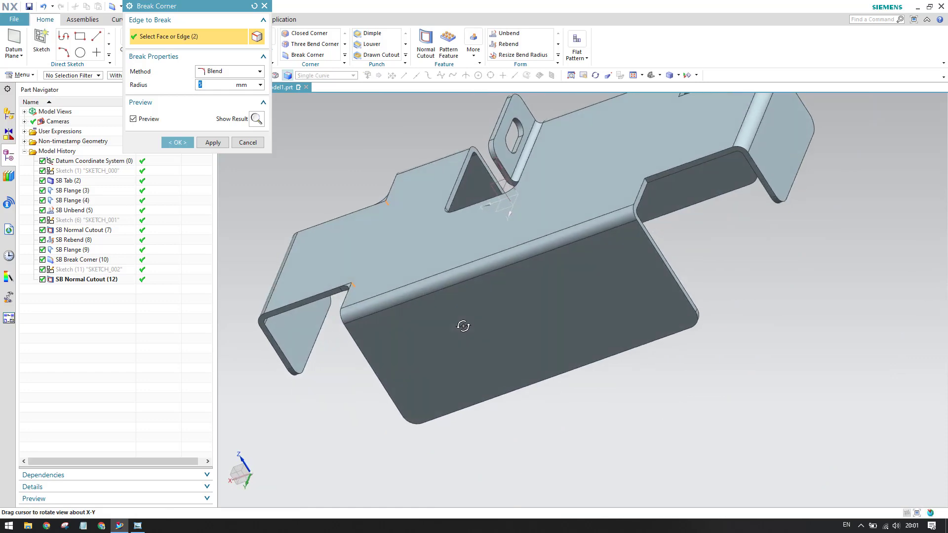
scroll(648, 141, down, 8)
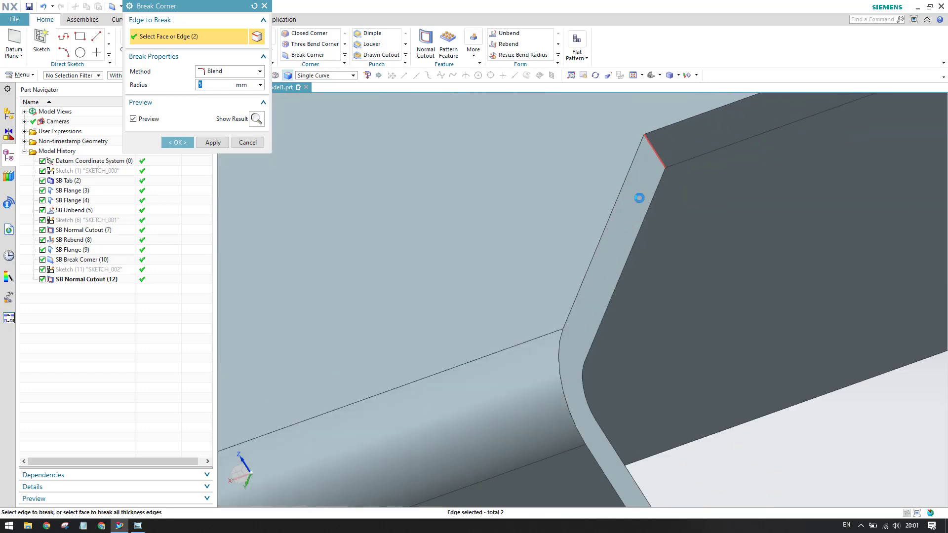
click(639, 197)
scroll(635, 228, up, 8)
Add the last notch's inner corner edge and complete the Break Corner to round all four notch corners.
middle_drag(635, 228, 586, 296)
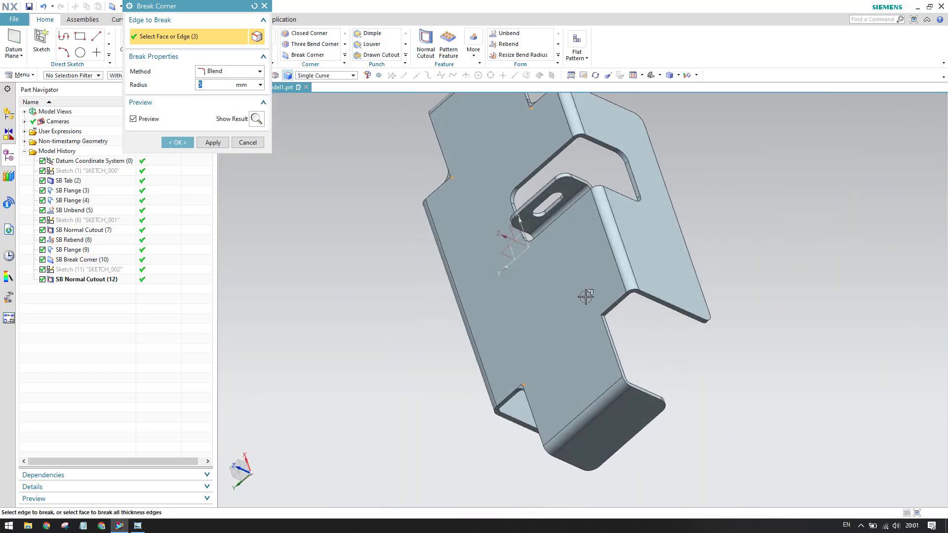
scroll(600, 309, down, 6)
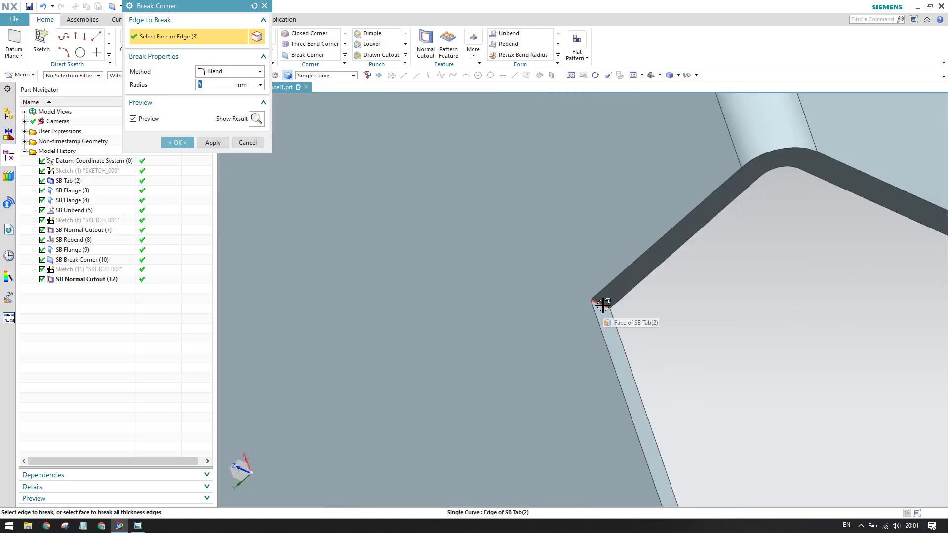
click(602, 305)
scroll(602, 305, up, 2)
click(177, 142)
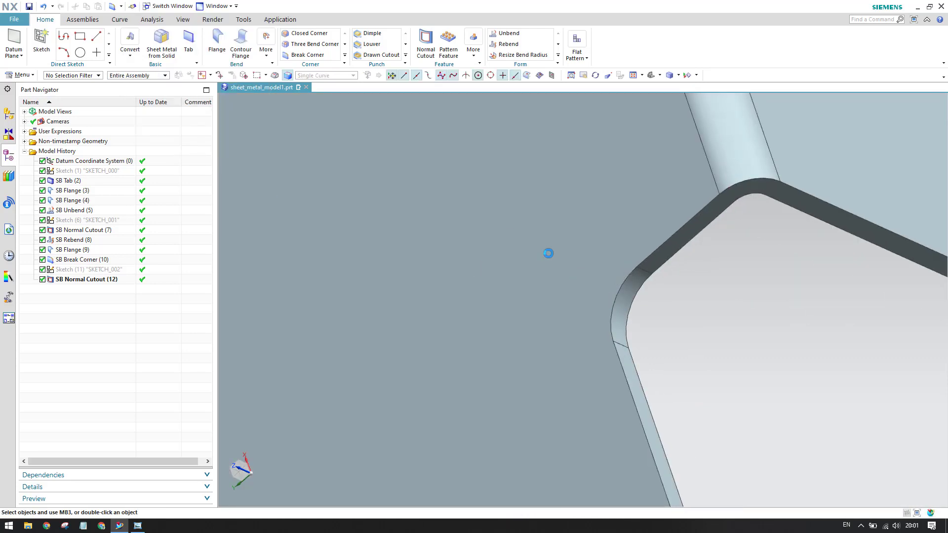
scroll(548, 253, up, 5)
middle_drag(549, 250, 687, 227)
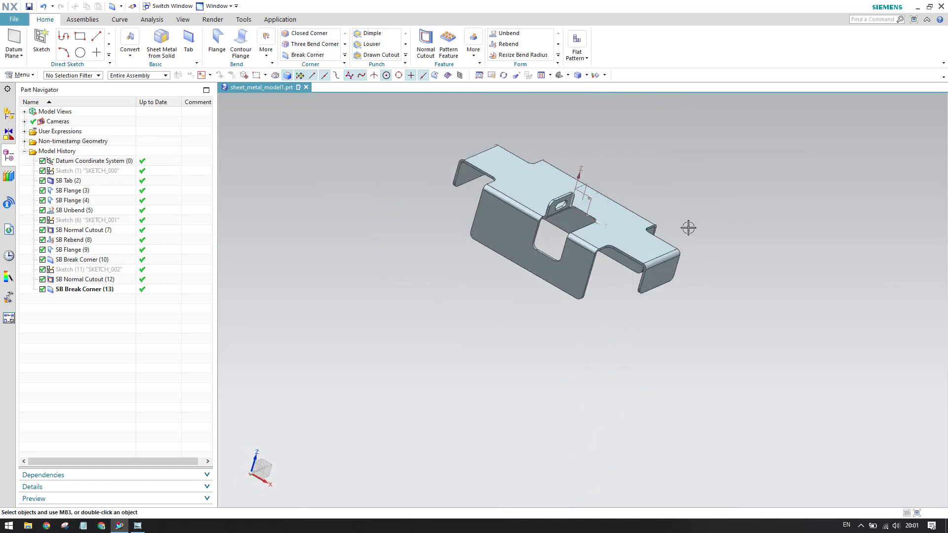
Switch to the reference drawing in Windows Photo Viewer, check the upright tab's dimensions, and return to NX.
click(141, 524)
scroll(493, 188, up, 2)
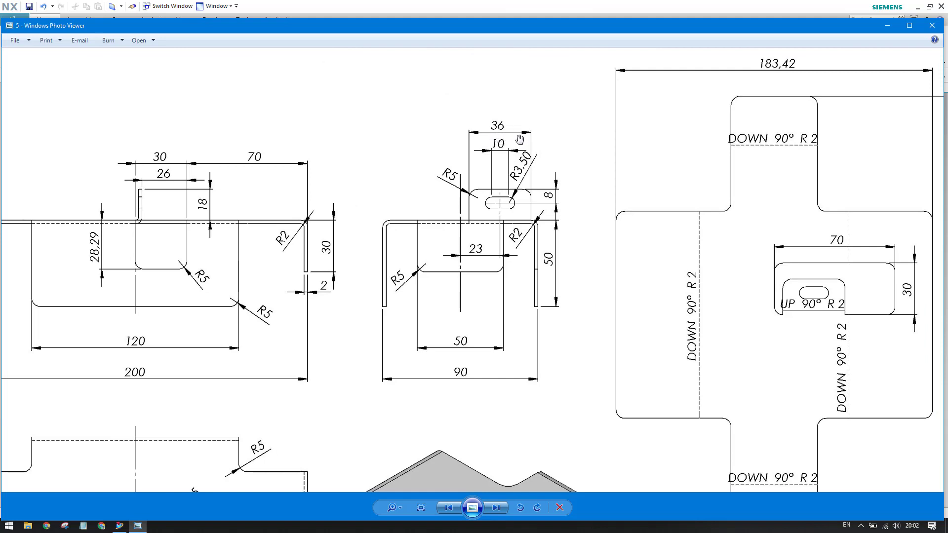
drag(412, 275, 429, 260)
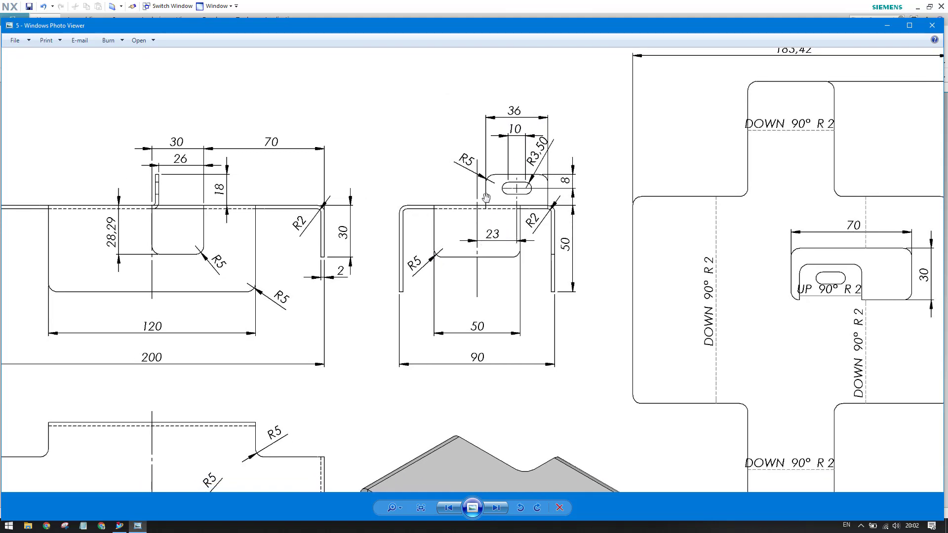
scroll(371, 210, down, 1)
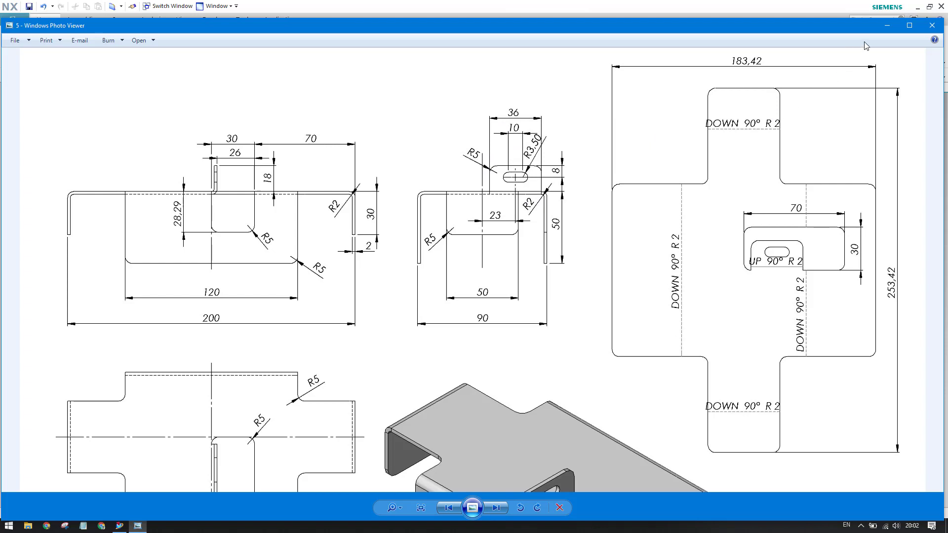
click(886, 25)
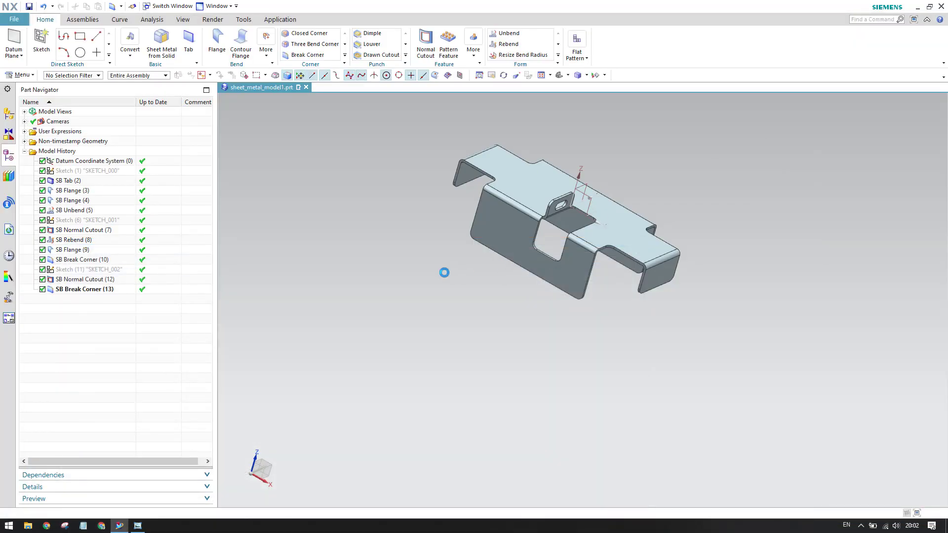
Measure the upright tab's width as a projected distance between its two narrow side faces.
scroll(134, 49, down, 3)
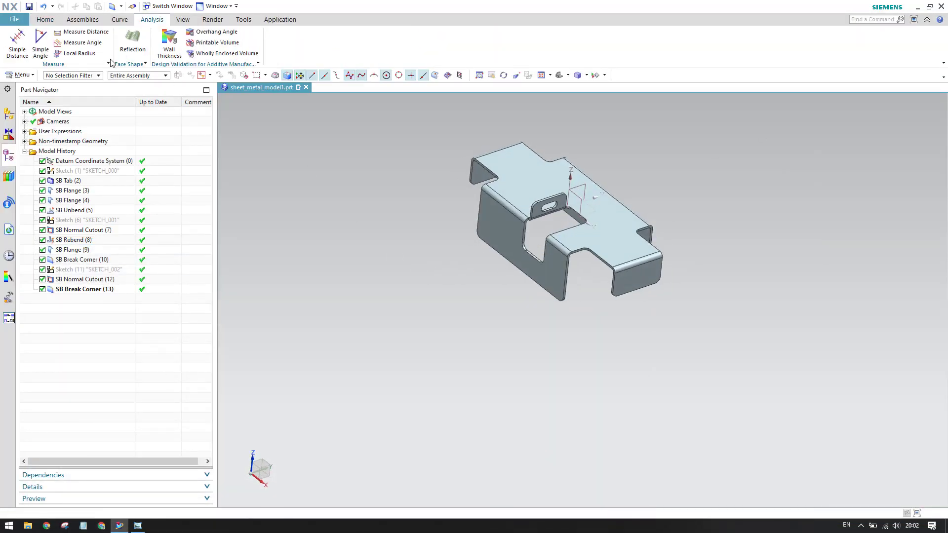
scroll(464, 202, up, 6)
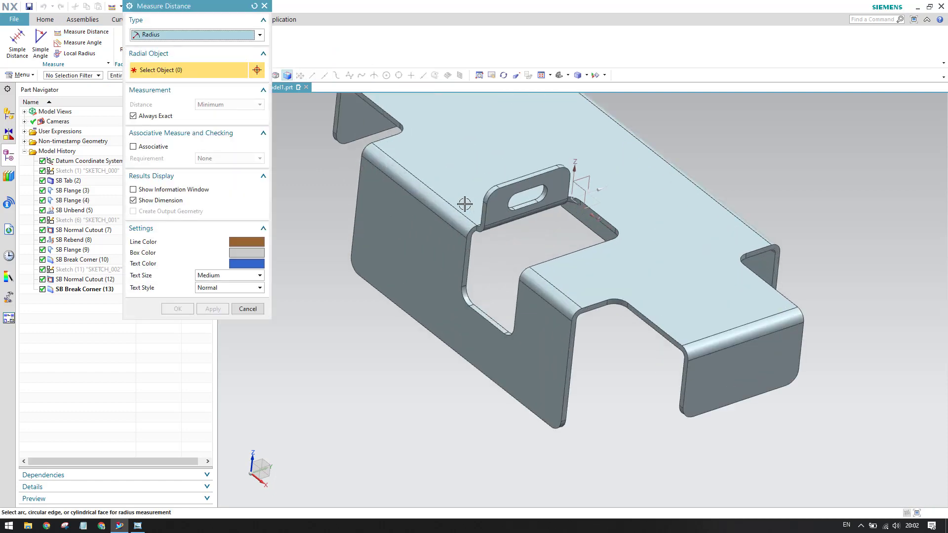
scroll(675, 157, down, 1)
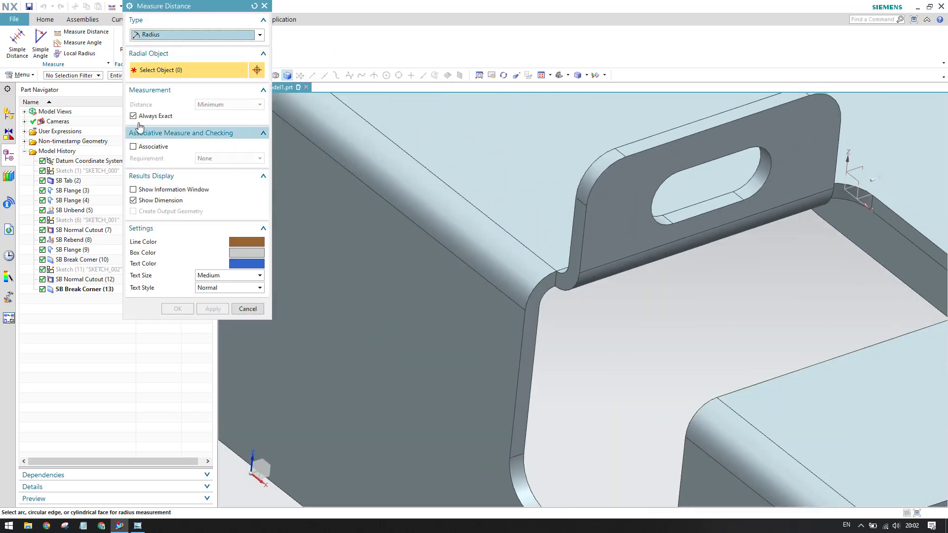
scroll(578, 220, up, 2)
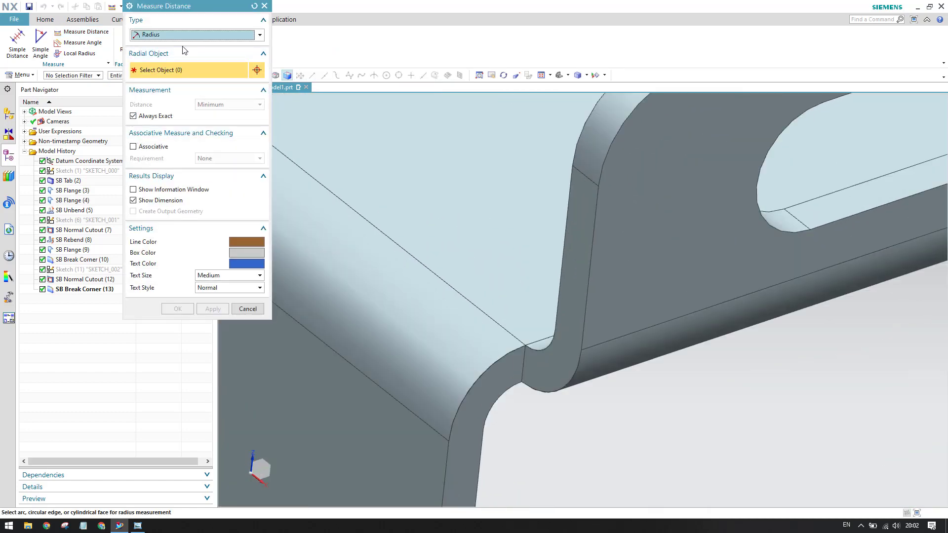
click(193, 34)
click(172, 57)
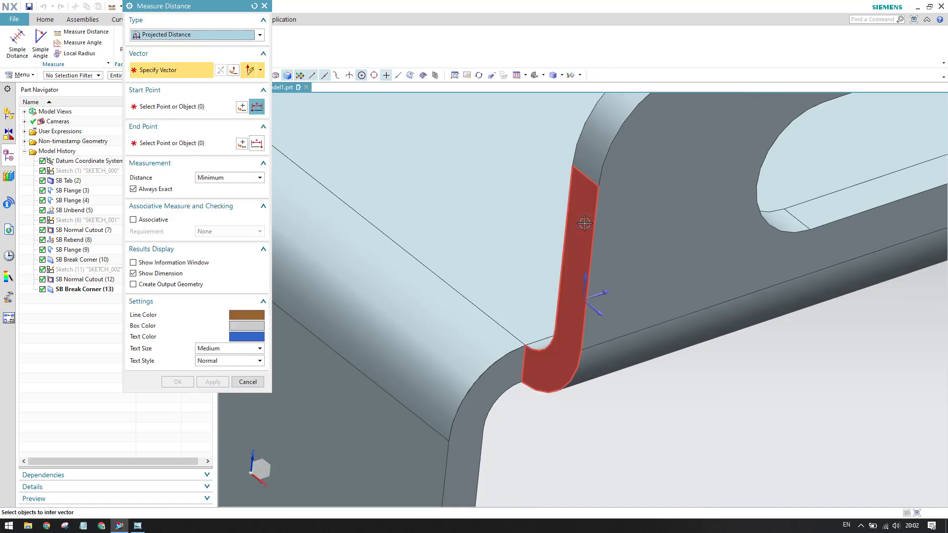
click(585, 223)
click(568, 258)
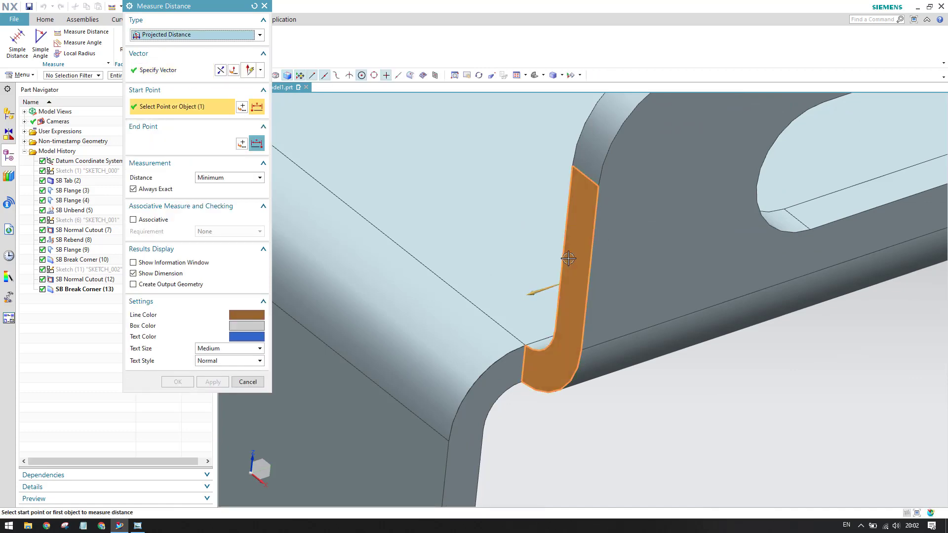
scroll(568, 258, down, 3)
middle_drag(543, 243, 481, 244)
scroll(662, 182, up, 3)
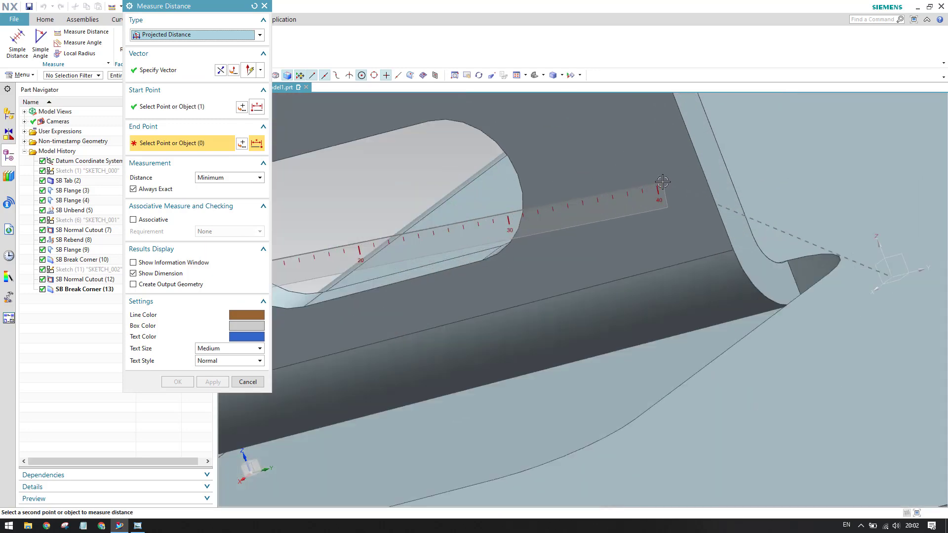
click(715, 198)
scroll(715, 198, down, 3)
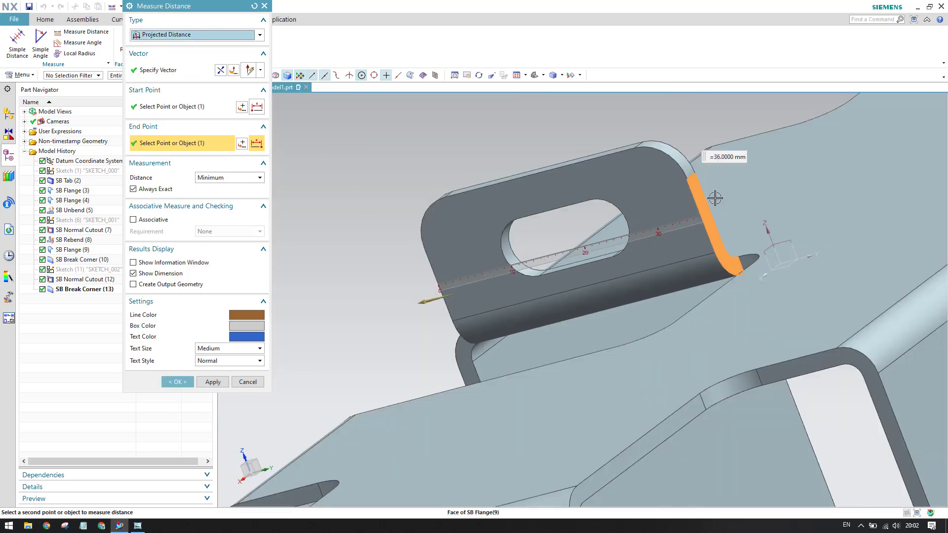
Compare the tab's width with the reference drawing, close the measurement, and inspect the whole bracket from a trimetric viewpoint.
click(138, 526)
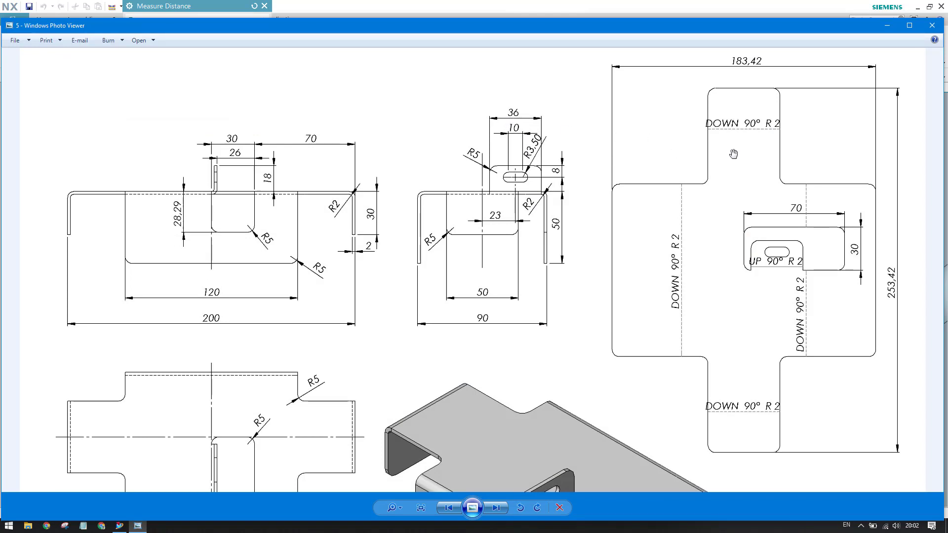
click(887, 27)
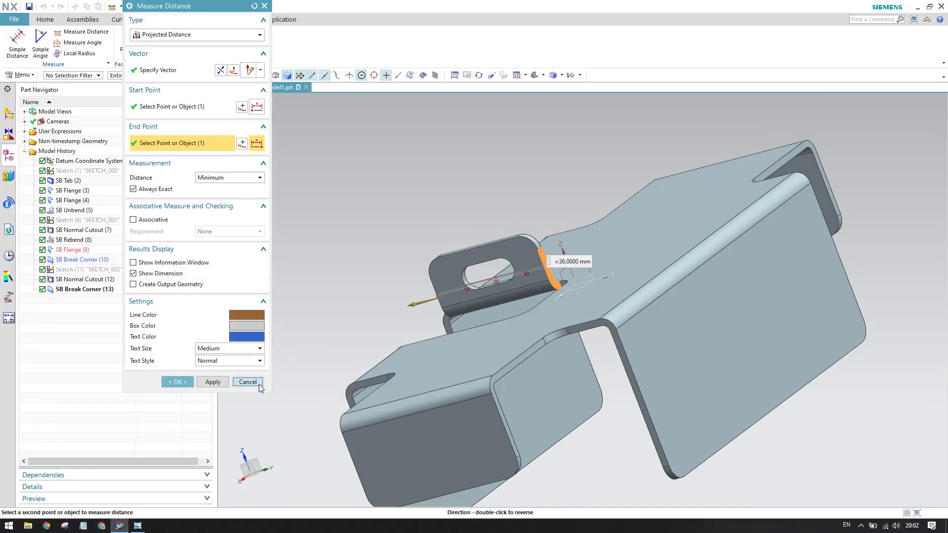
middle_click(380, 326)
middle_drag(363, 324, 455, 322)
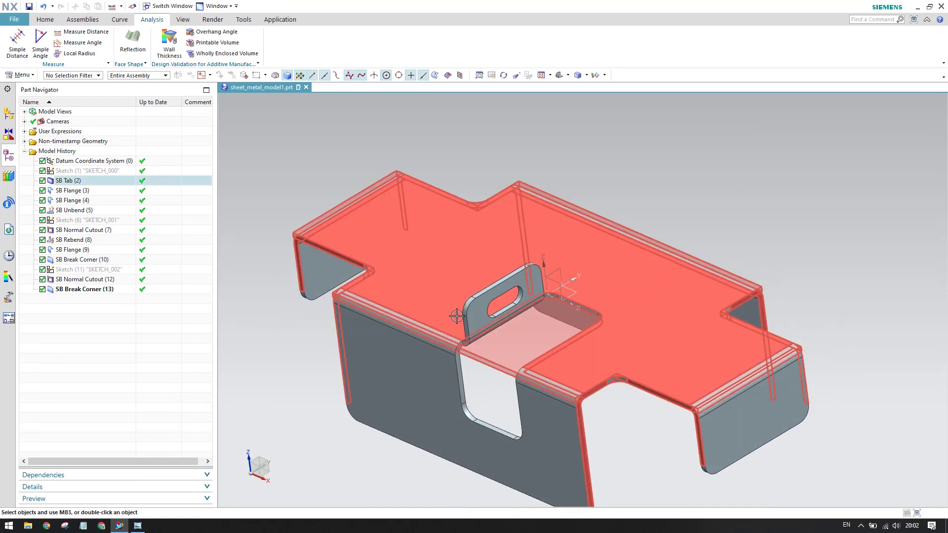
key(Home)
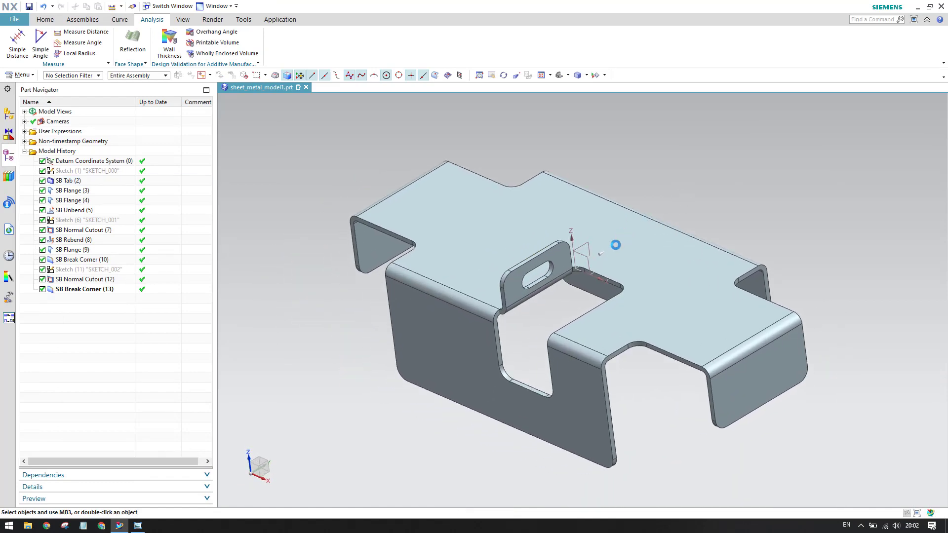
mouse_move(339, 345)
middle_down()
mouse_move(360, 332)
mouse_move(349, 338)
middle_up()
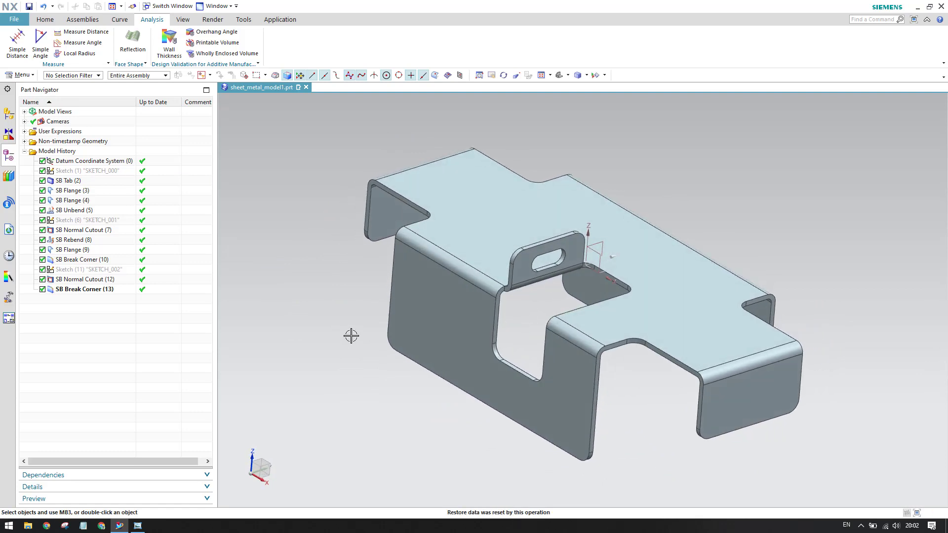